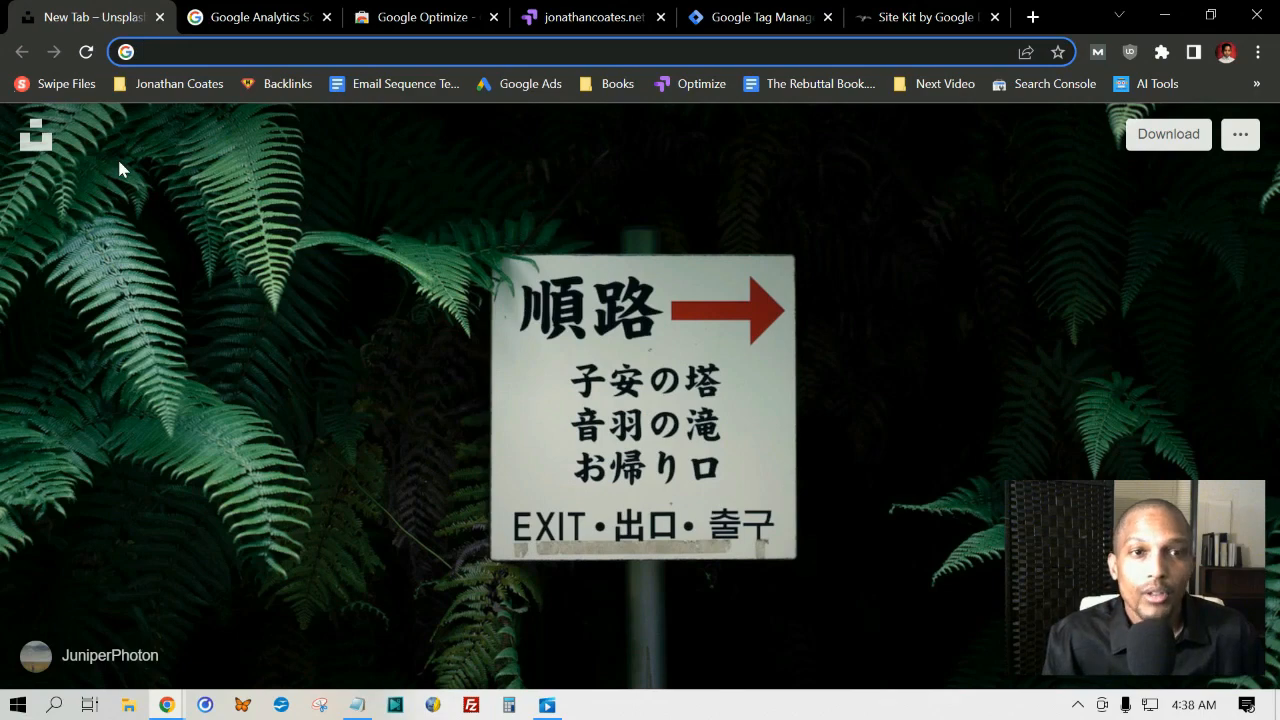
# Step: Look through the Google Optimize product page, including its introduction, customer quote and personalization section
pyautogui.click(257, 17)
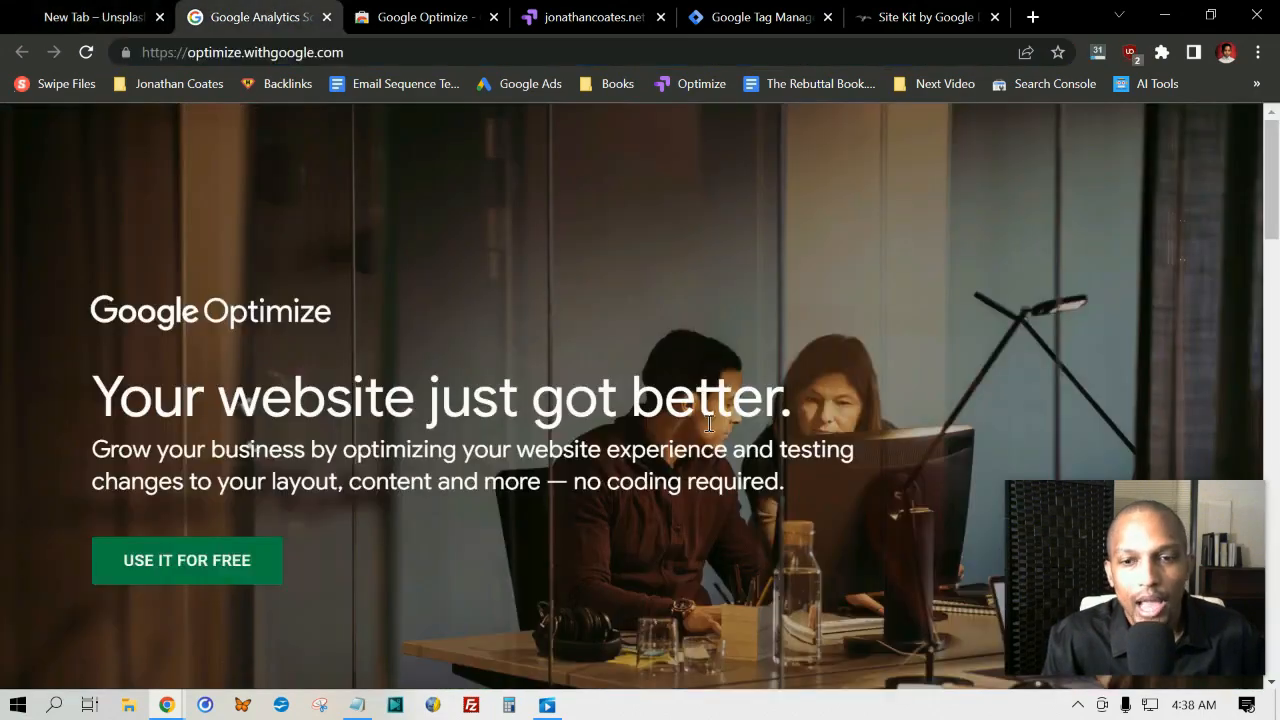
pyautogui.scroll(-2, 80, 335)
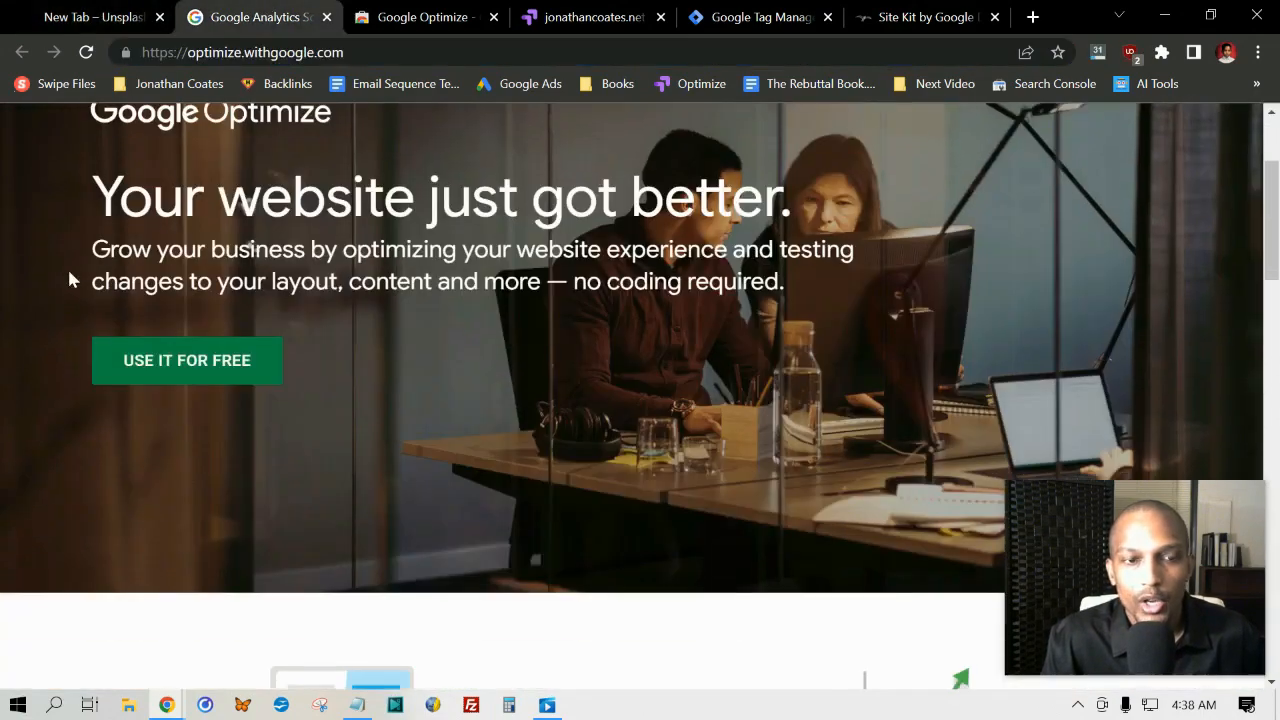
pyautogui.scroll(2, 69, 277)
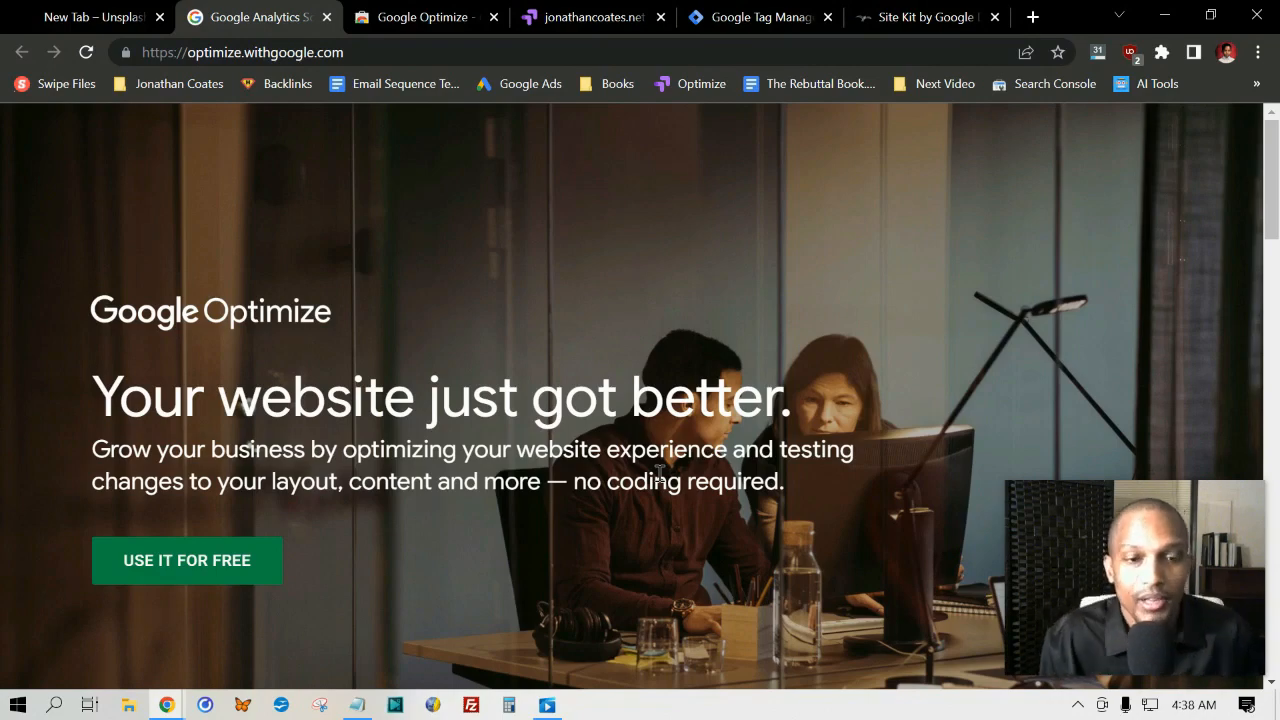
pyautogui.scroll(-2, 572, 552)
pyautogui.scroll(-15, 523, 478)
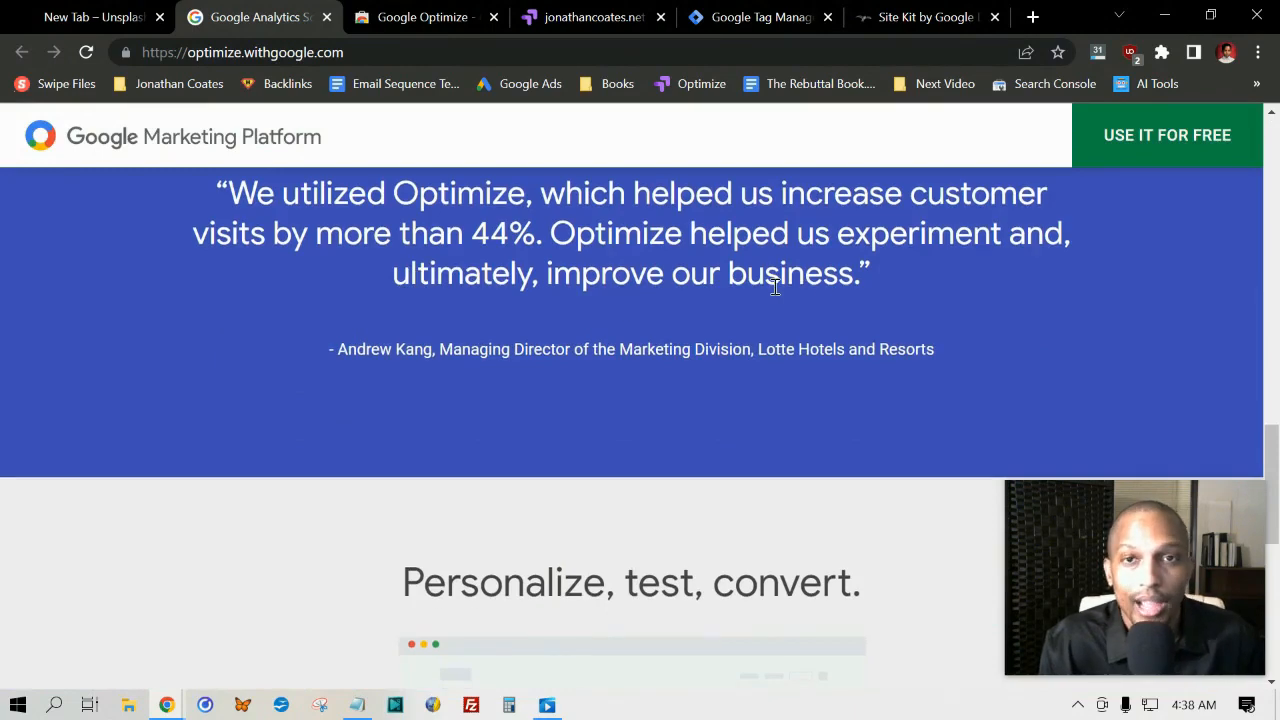
pyautogui.scroll(-4, 775, 287)
pyautogui.scroll(8, 606, 263)
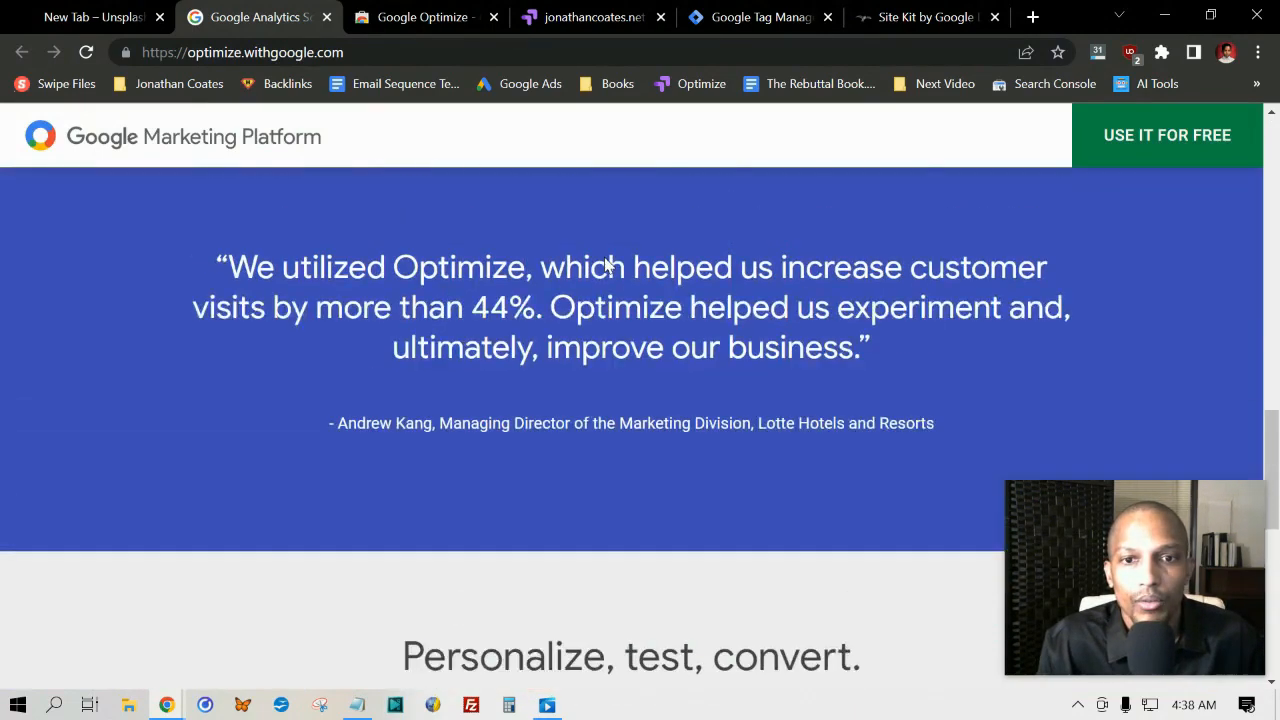
pyautogui.scroll(6, 457, 466)
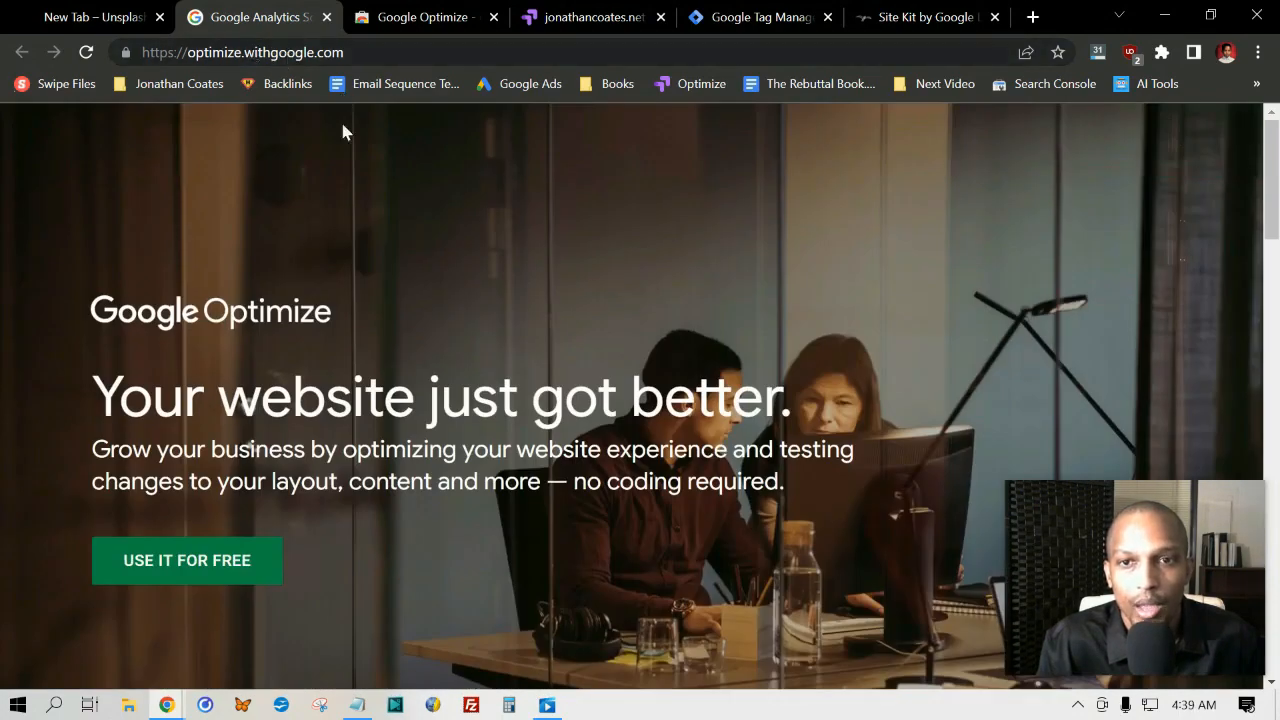
pyautogui.moveTo(1273, 152)
pyautogui.mouseDown()
pyautogui.moveTo(1278, 362)
pyautogui.moveTo(1274, 152)
pyautogui.mouseUp()
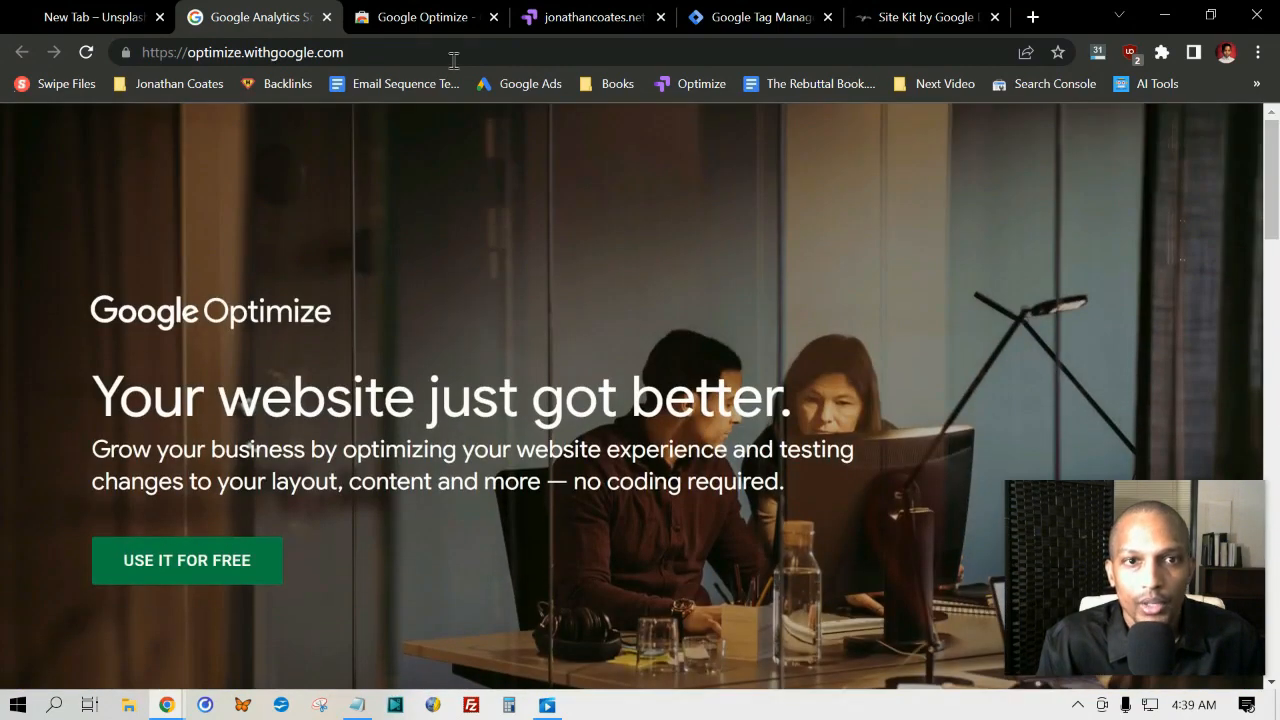
# Step: Remove the Google Optimize extension from Chrome on its Chrome Web Store page
pyautogui.click(441, 18)
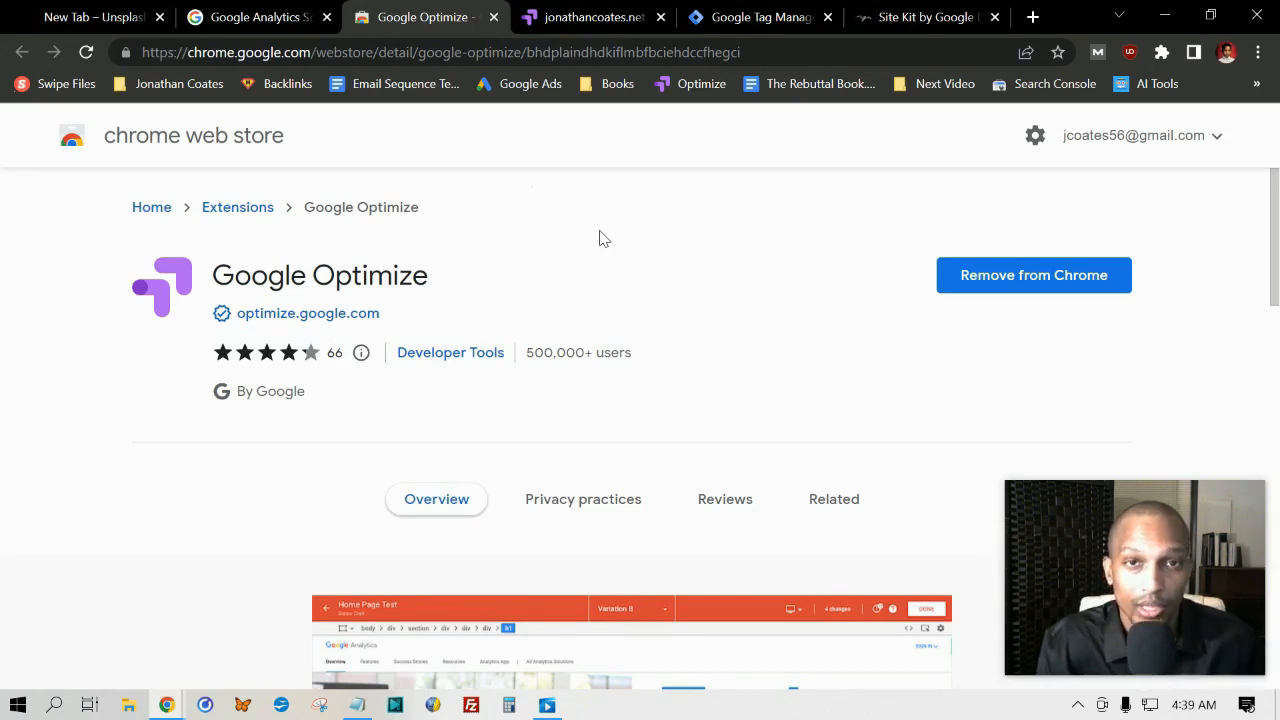
pyautogui.click(1040, 285)
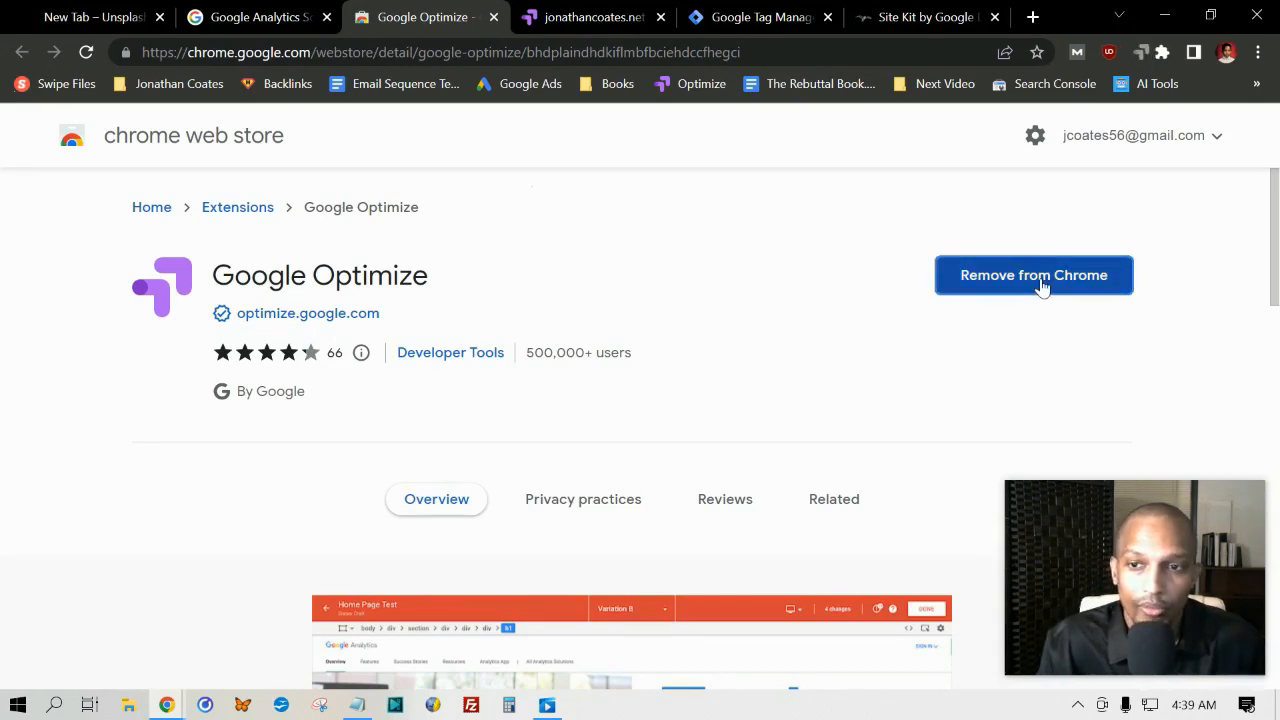
pyautogui.click(990, 200)
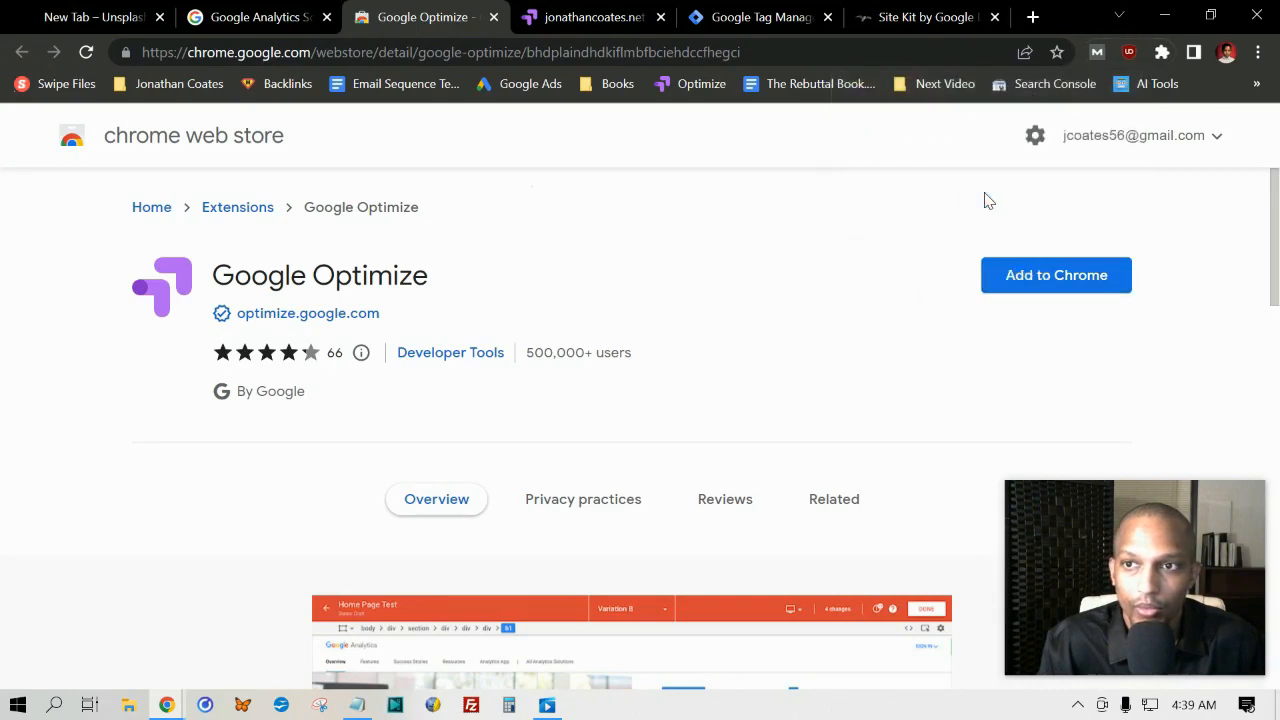
# Step: Reload the Chrome Web Store page, add the Google Optimize extension to Chrome and pin it
pyautogui.click(86, 52)
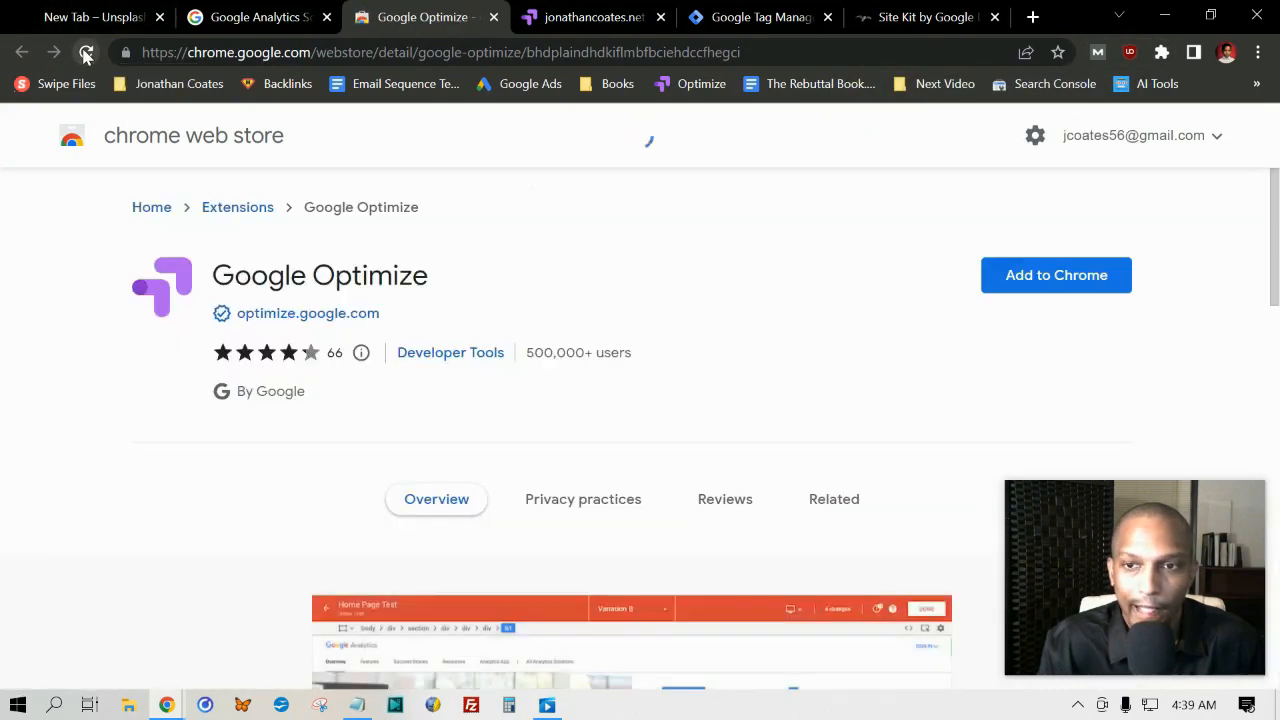
pyautogui.click(1040, 277)
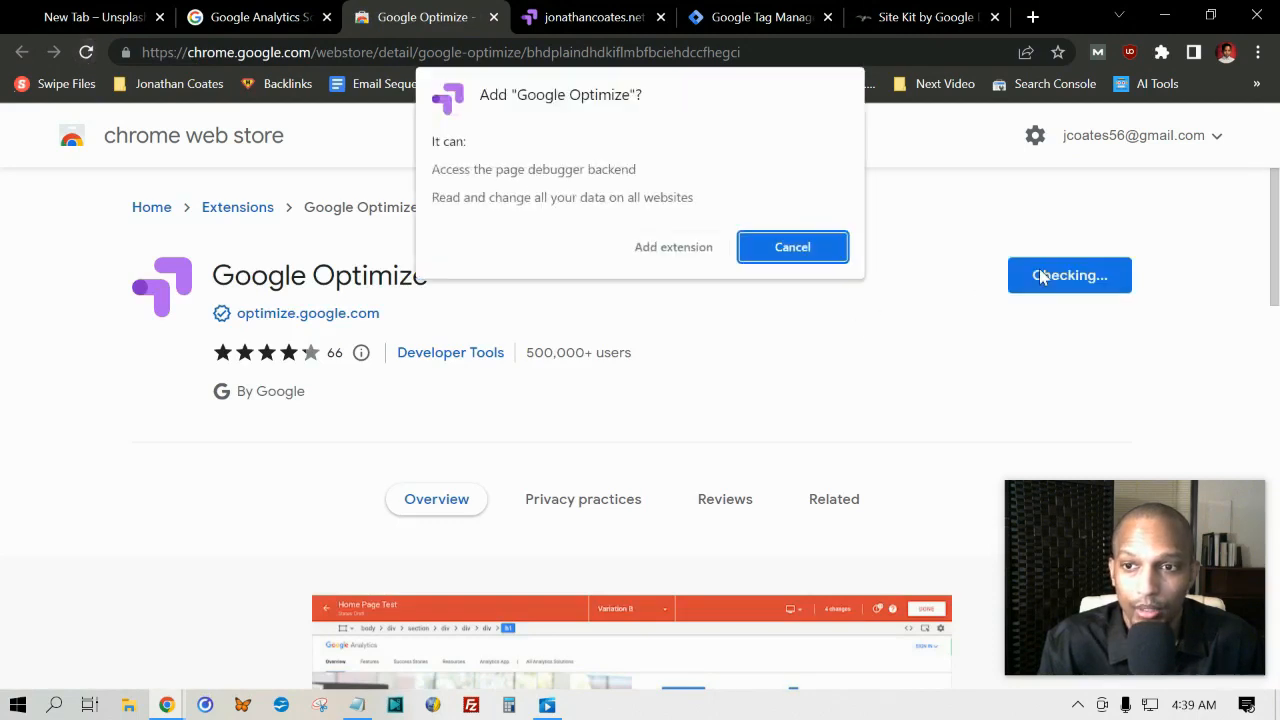
pyautogui.click(664, 247)
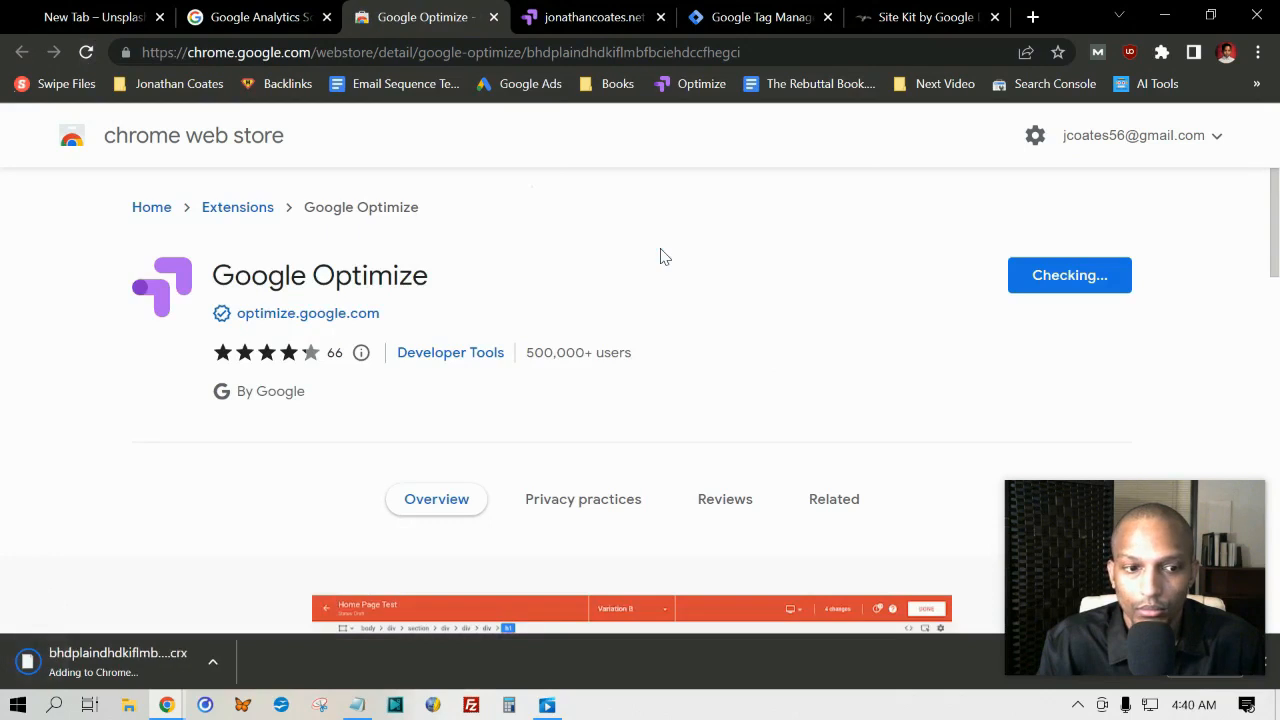
pyautogui.rightClick(1131, 55)
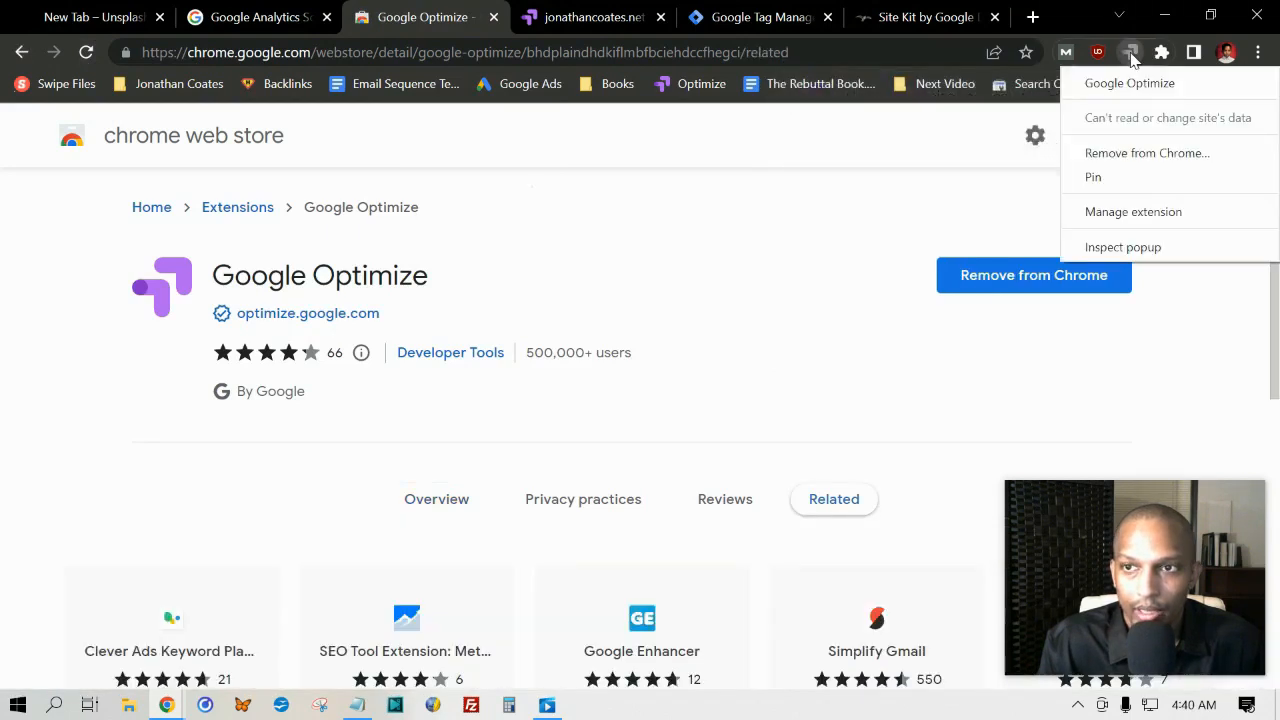
pyautogui.click(1122, 177)
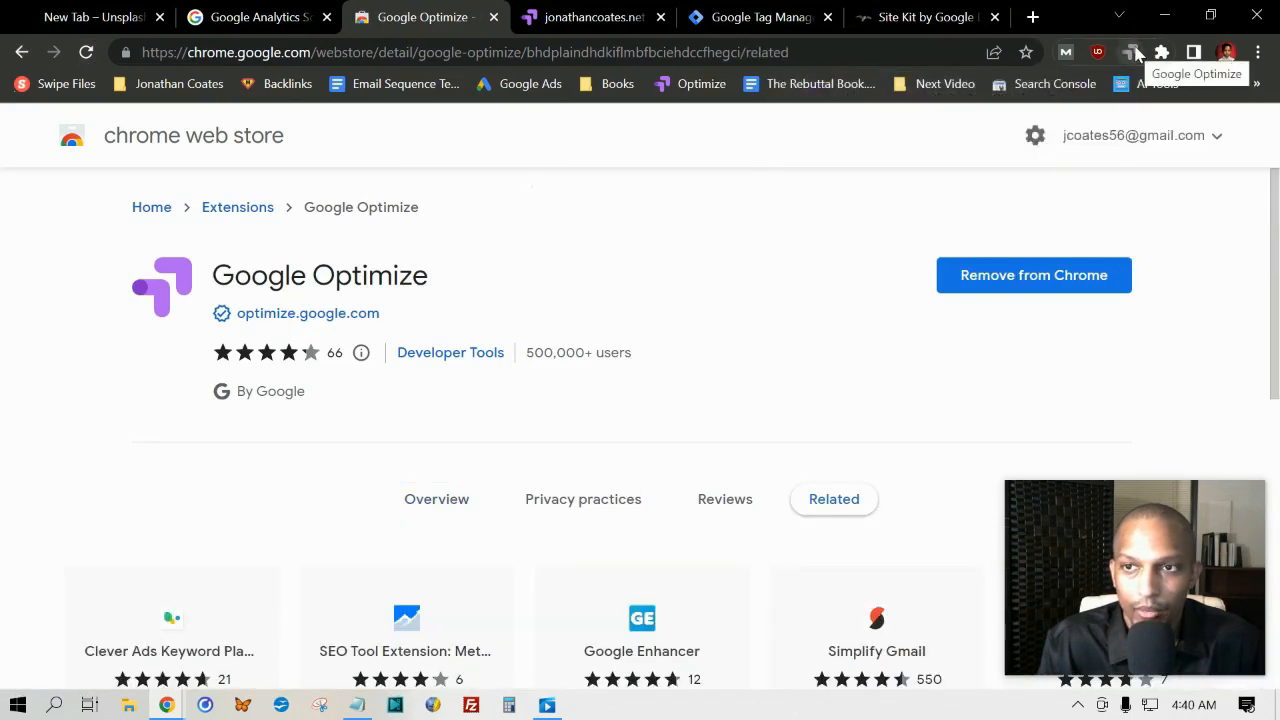
# Step: Open Google Optimize through its Chrome extension
pyautogui.click(1133, 53)
pyautogui.click(1132, 55)
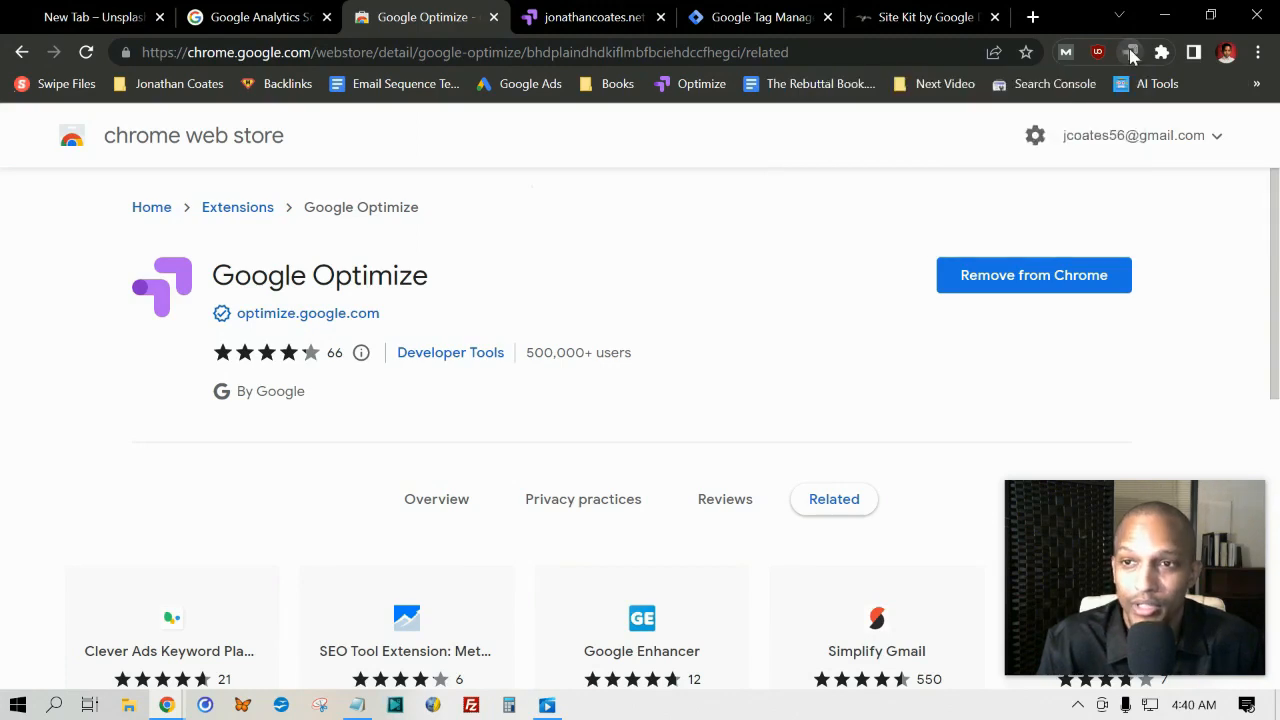
pyautogui.click(1131, 55)
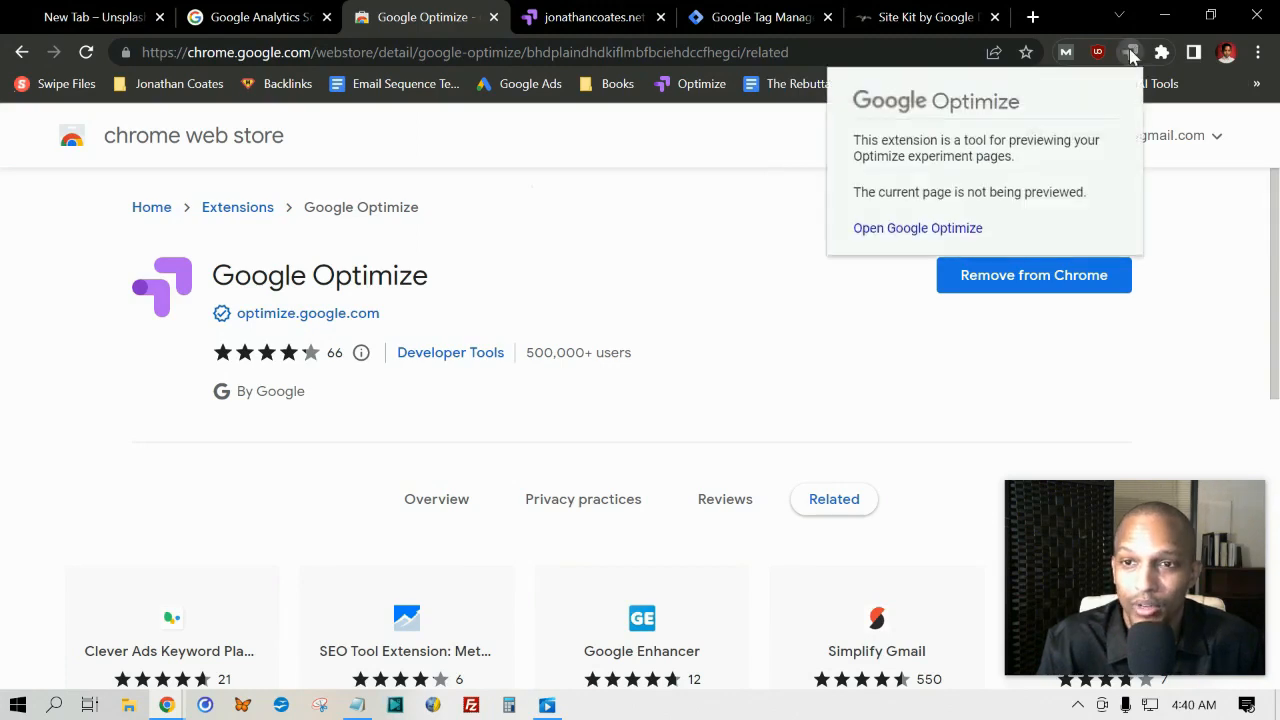
pyautogui.click(886, 238)
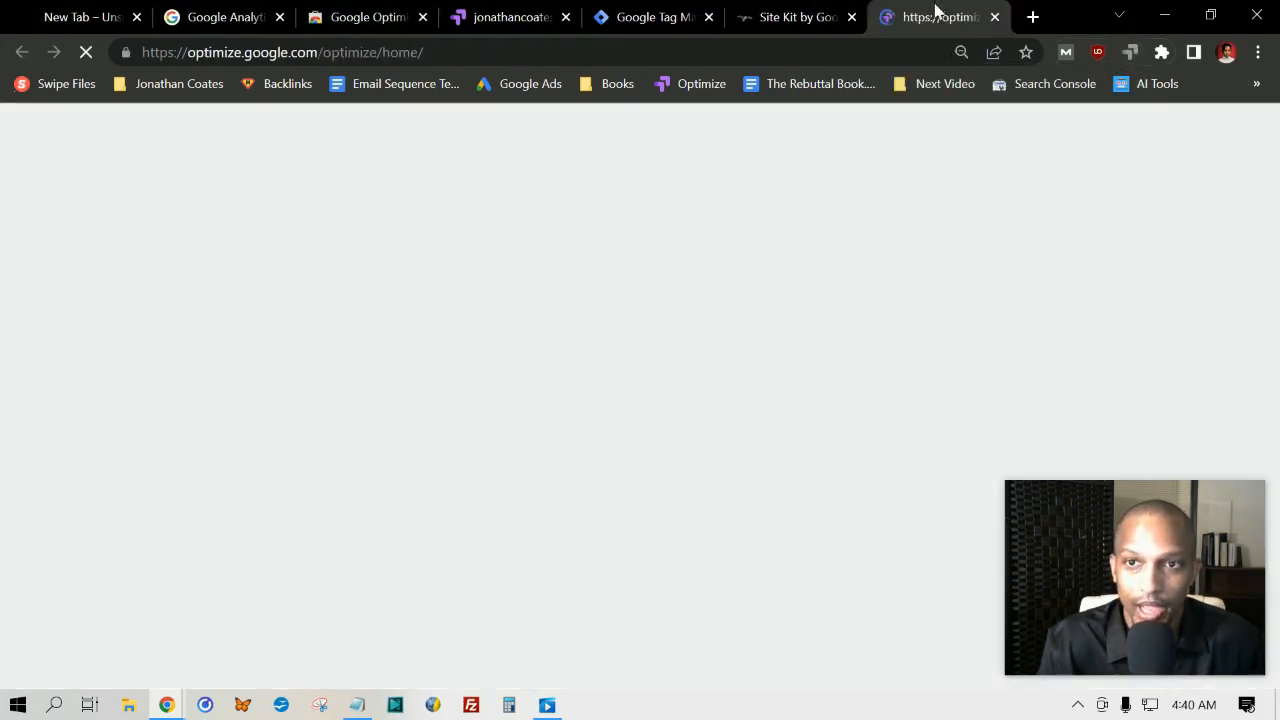
pyautogui.moveTo(938, 10); pyautogui.dragTo(500, 12)
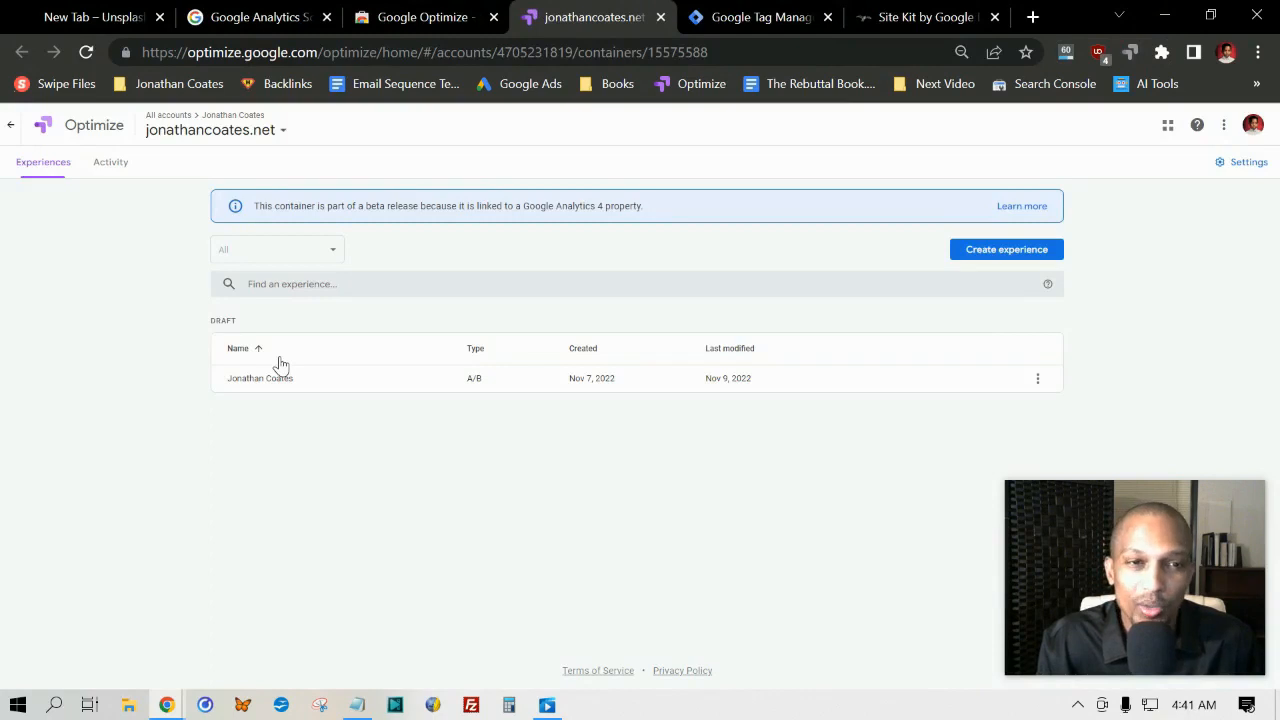
# Step: Open the website container's settings and examine its container ID
pyautogui.click(1263, 170)
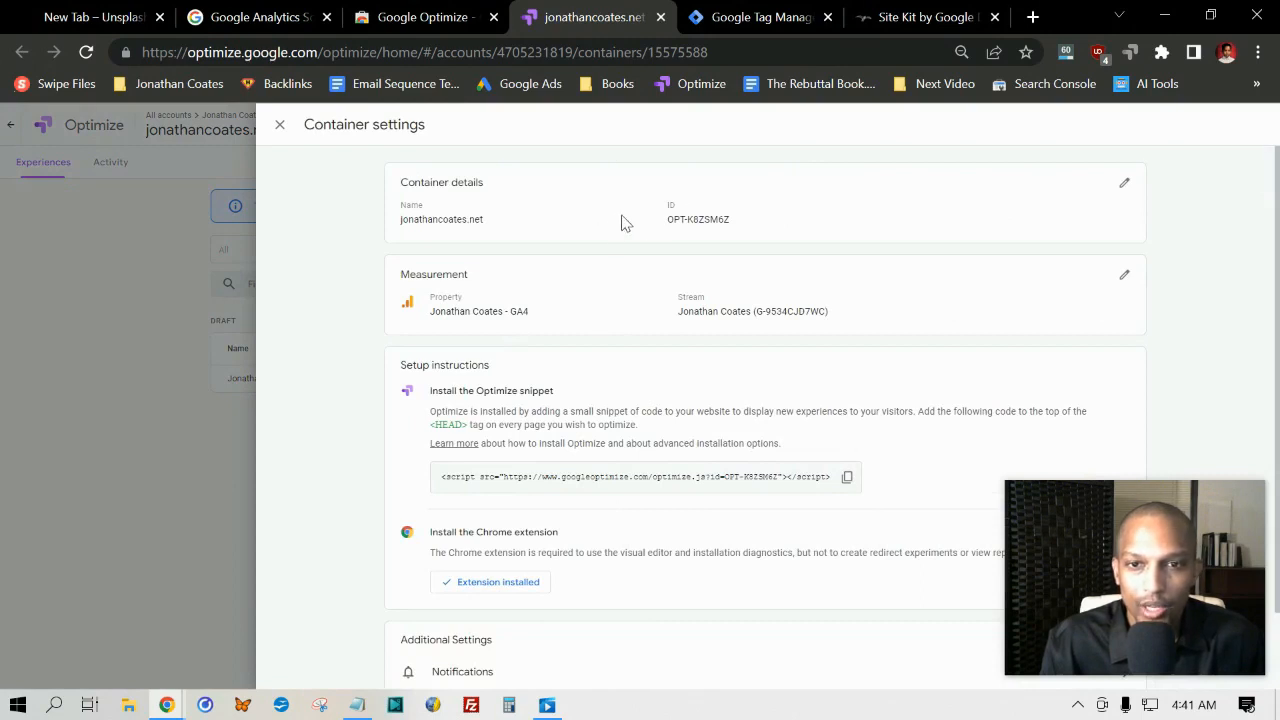
pyautogui.moveTo(660, 224); pyautogui.dragTo(756, 228)
pyautogui.click(757, 226)
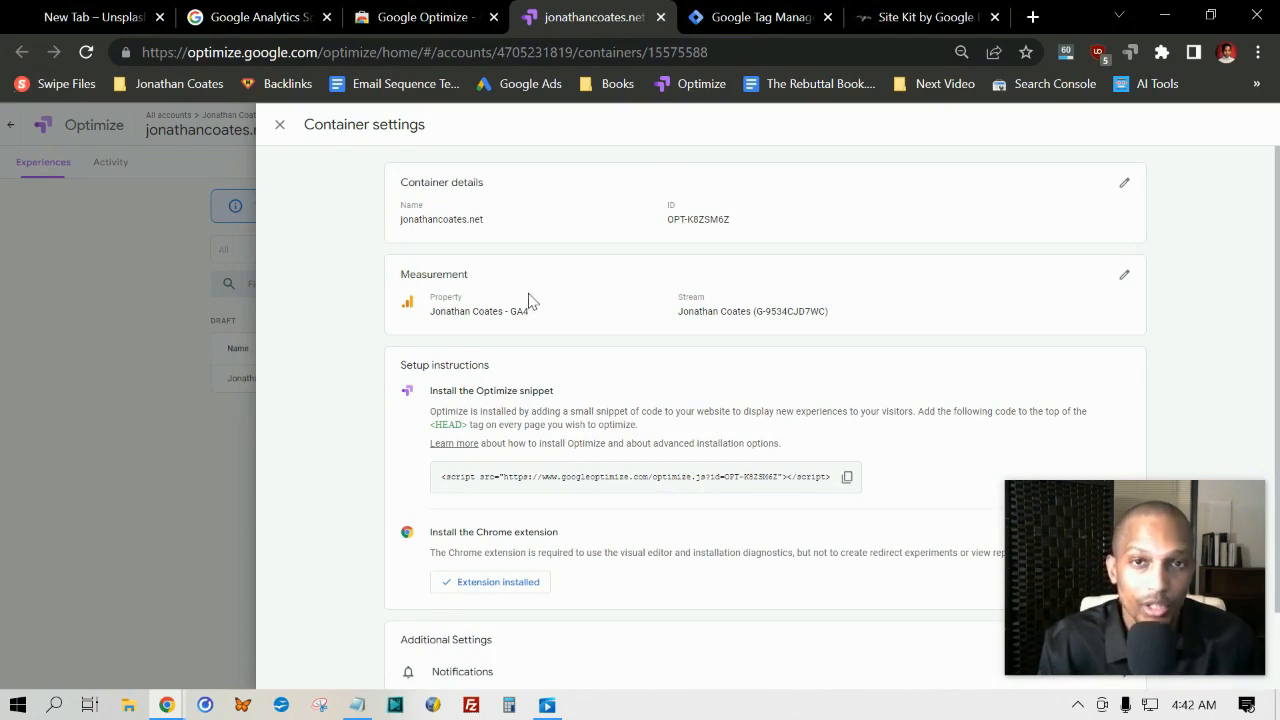
# Step: Inspect the Google Analytics properties available for linking under Measurement, and close the container settings without changing the link
pyautogui.click(1124, 275)
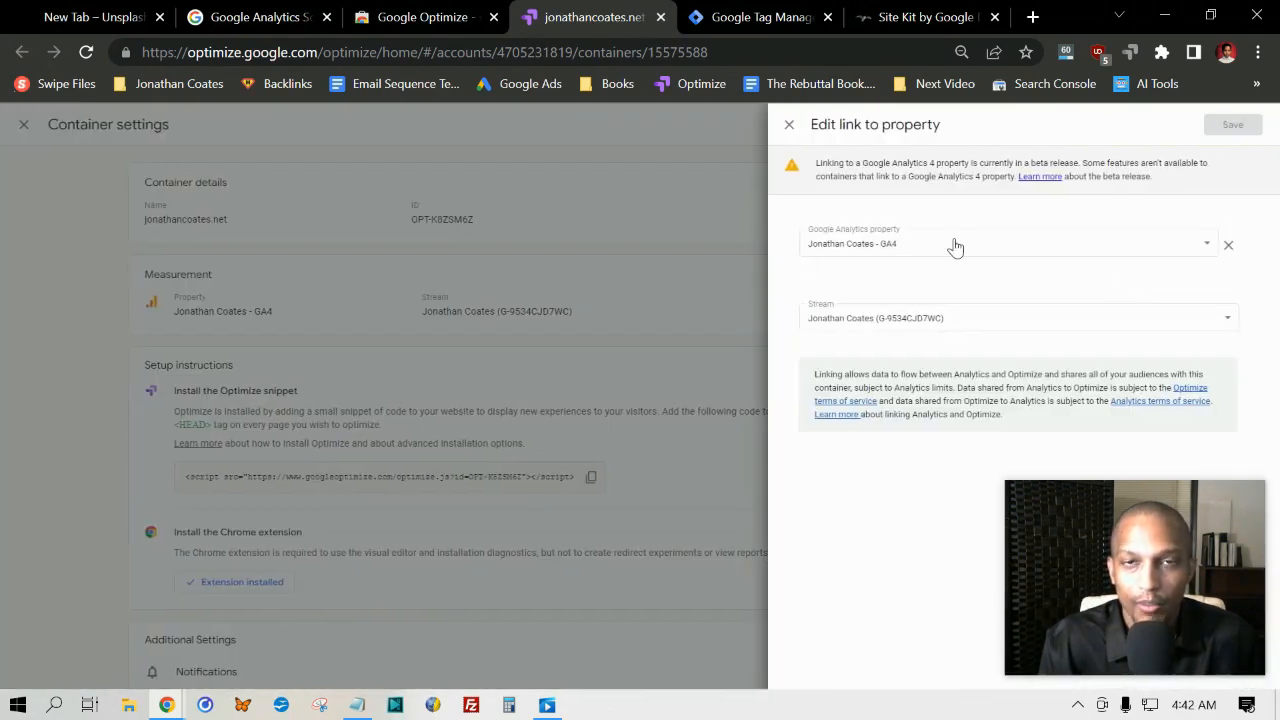
pyautogui.click(1207, 244)
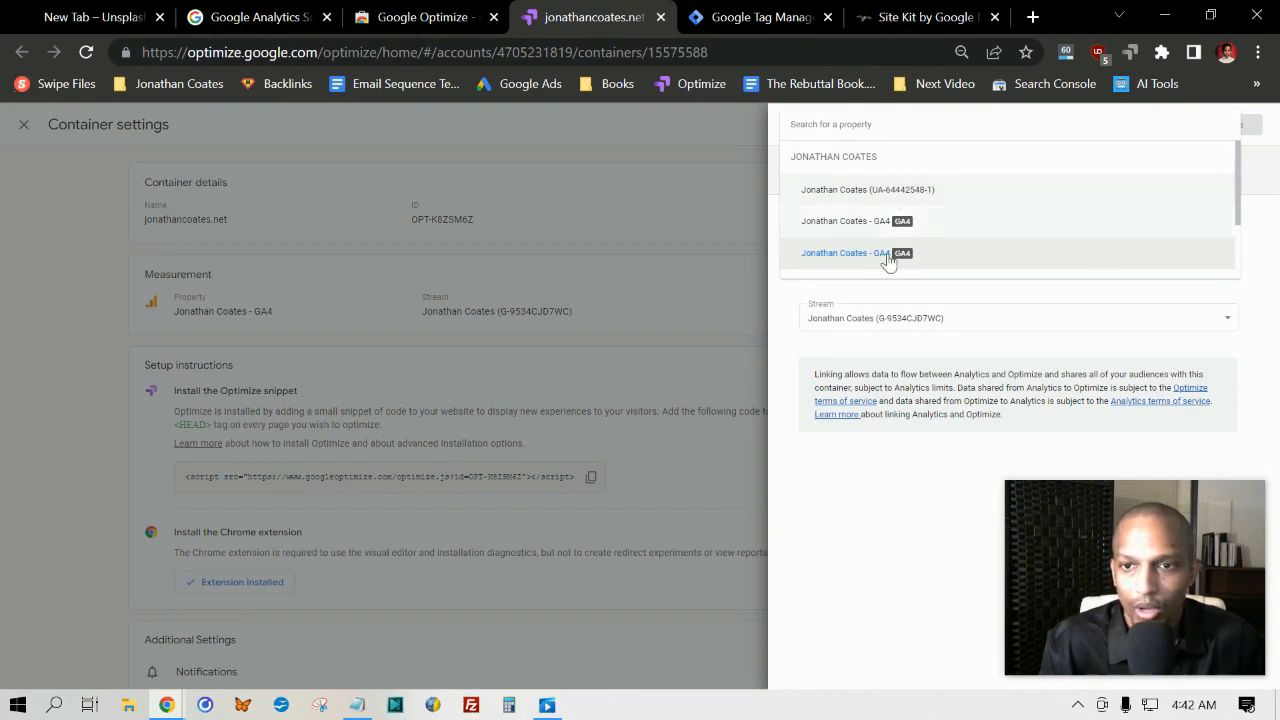
pyautogui.click(1080, 314)
pyautogui.click(1212, 248)
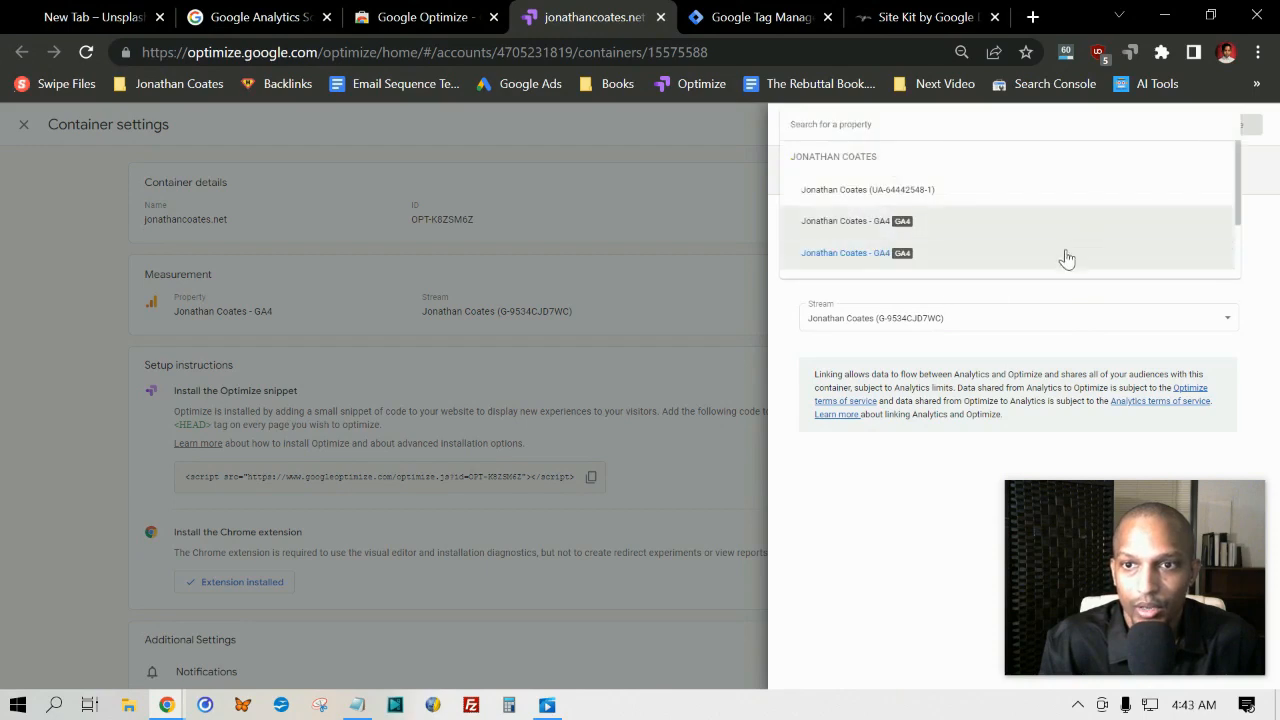
pyautogui.click(1022, 306)
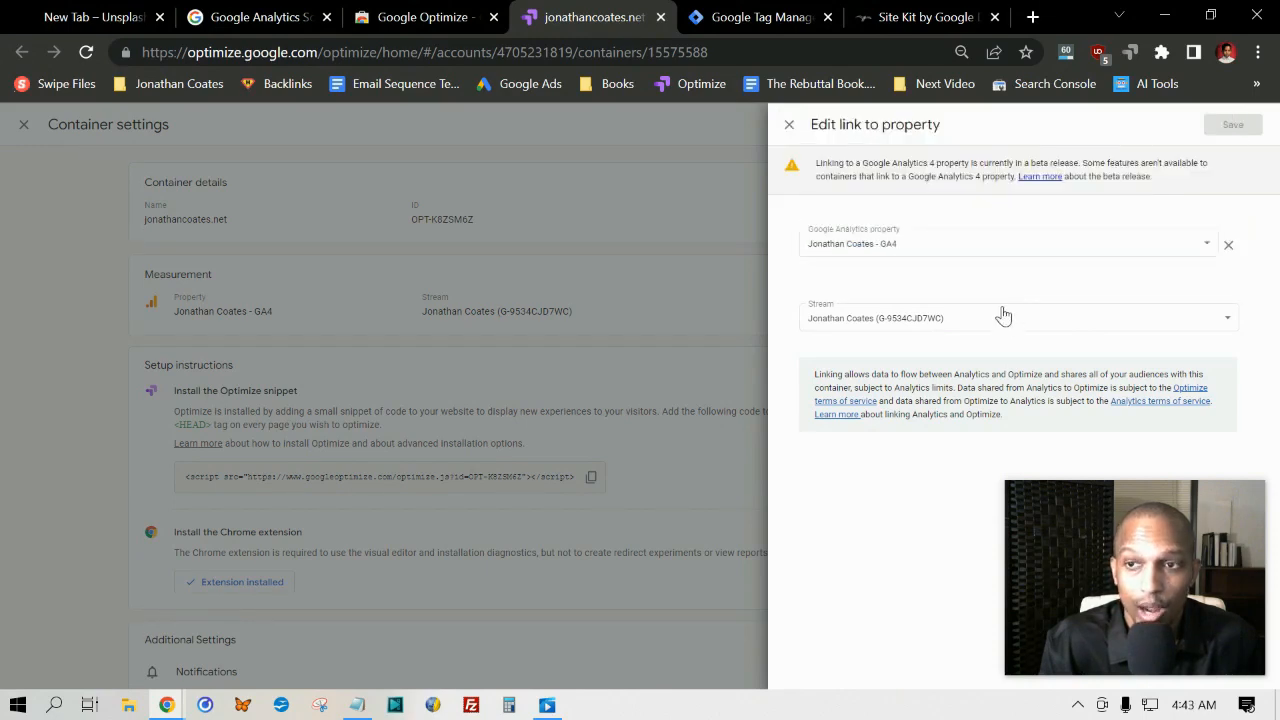
pyautogui.click(789, 124)
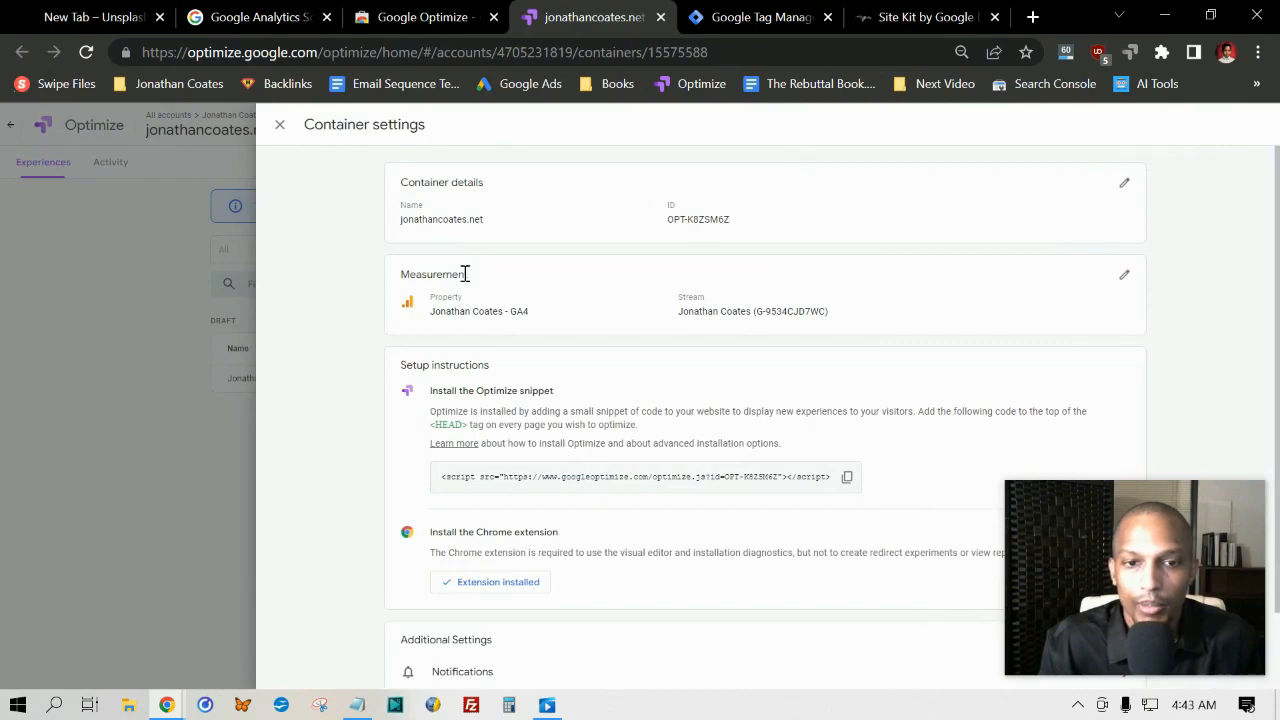
pyautogui.scroll(-1, 500, 290)
pyautogui.click(280, 124)
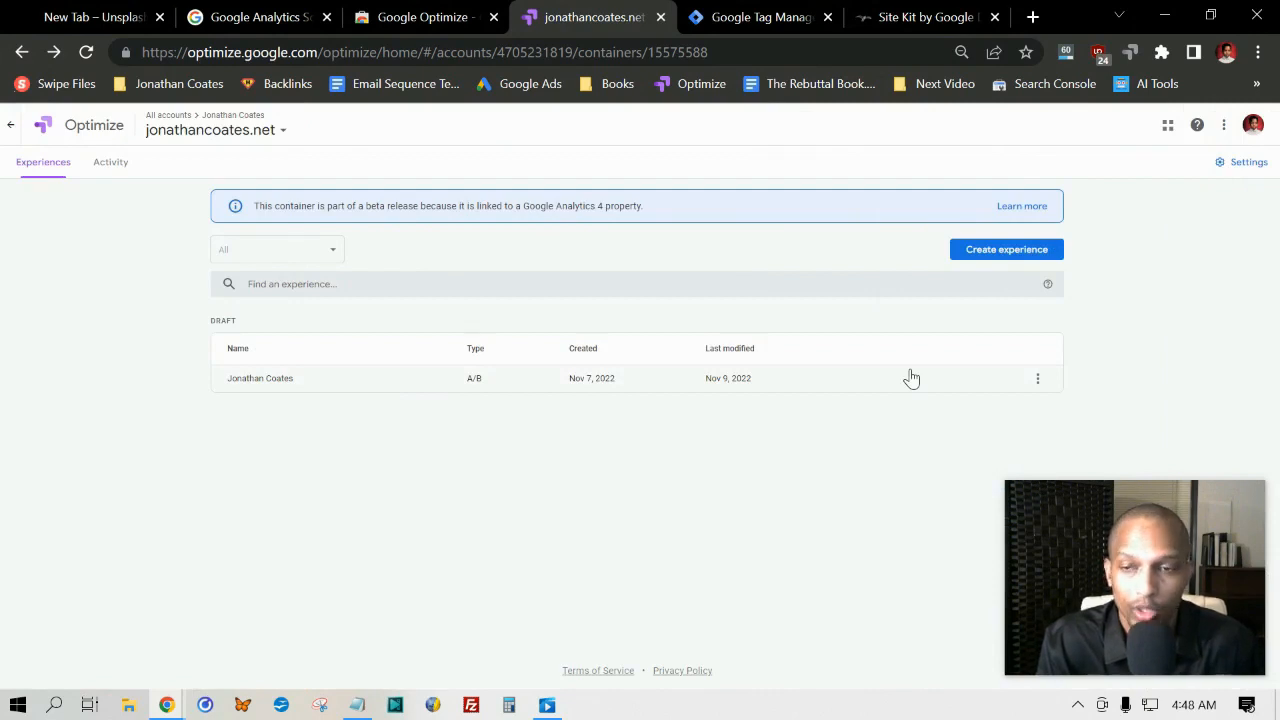
# Step: Create an A/B test experience named "Example Experience" for the website's editor page
pyautogui.click(1012, 254)
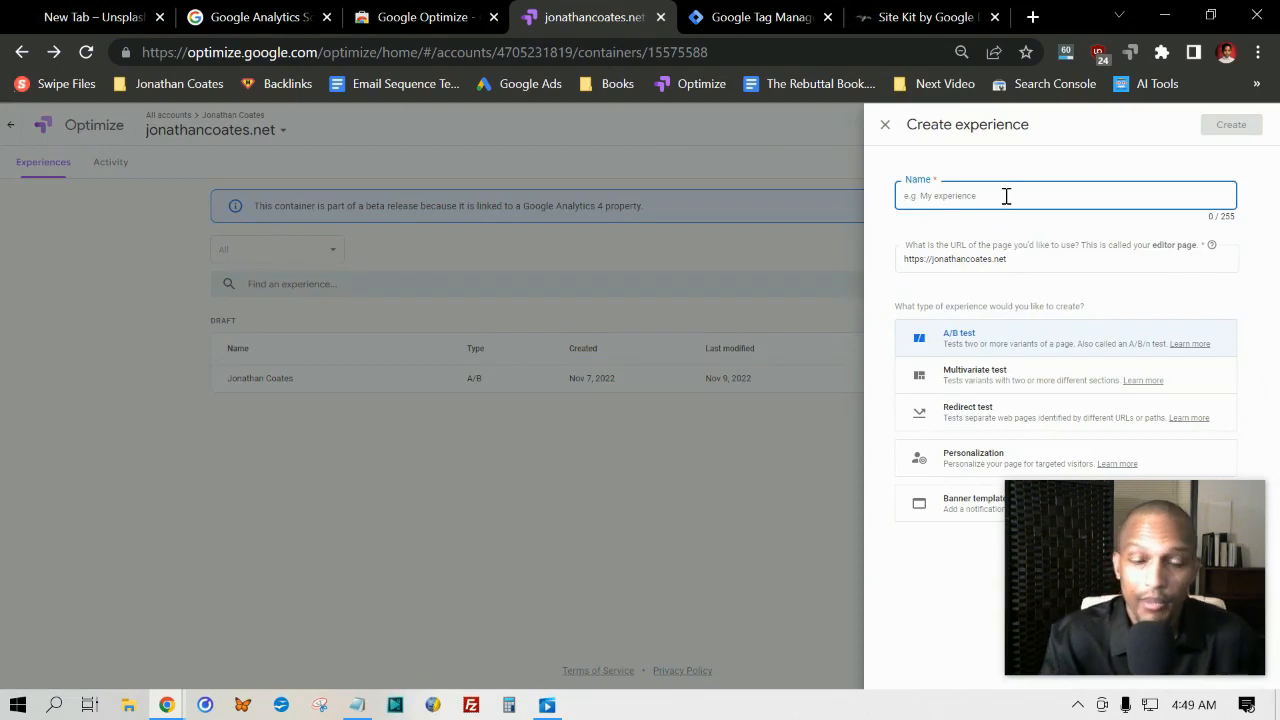
pyautogui.write('Examp')
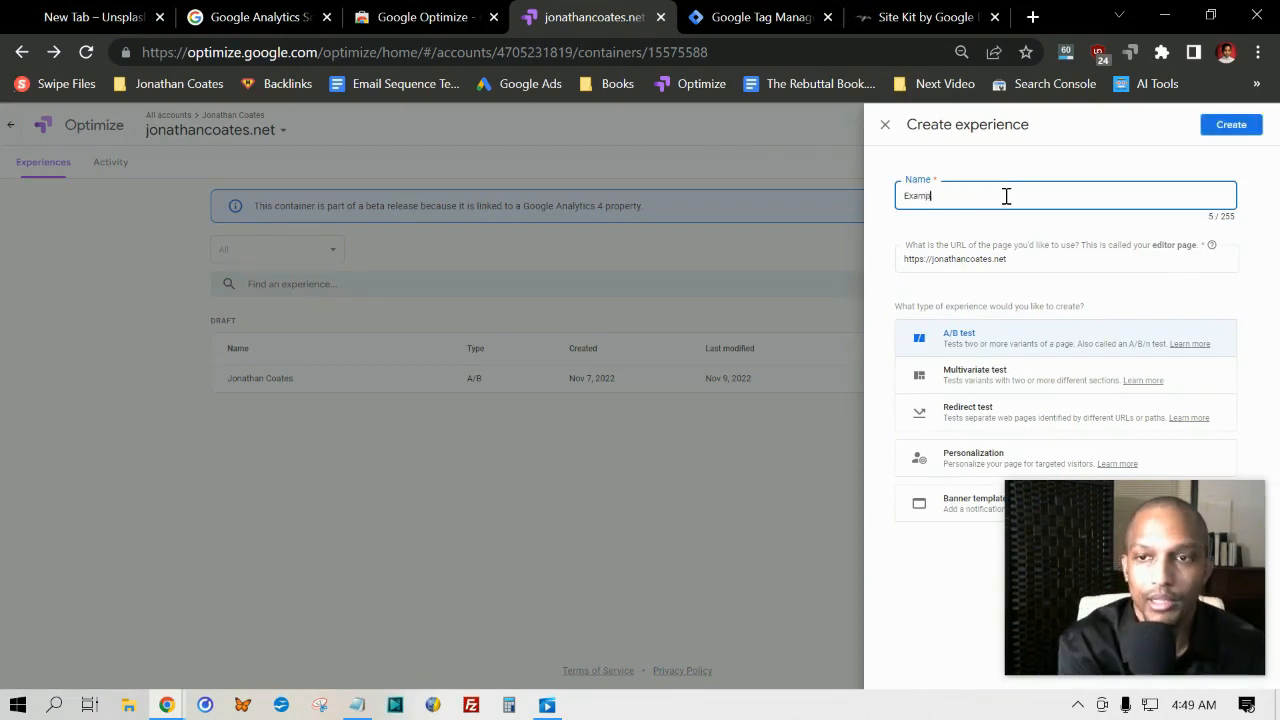
pyautogui.write('le Experience')
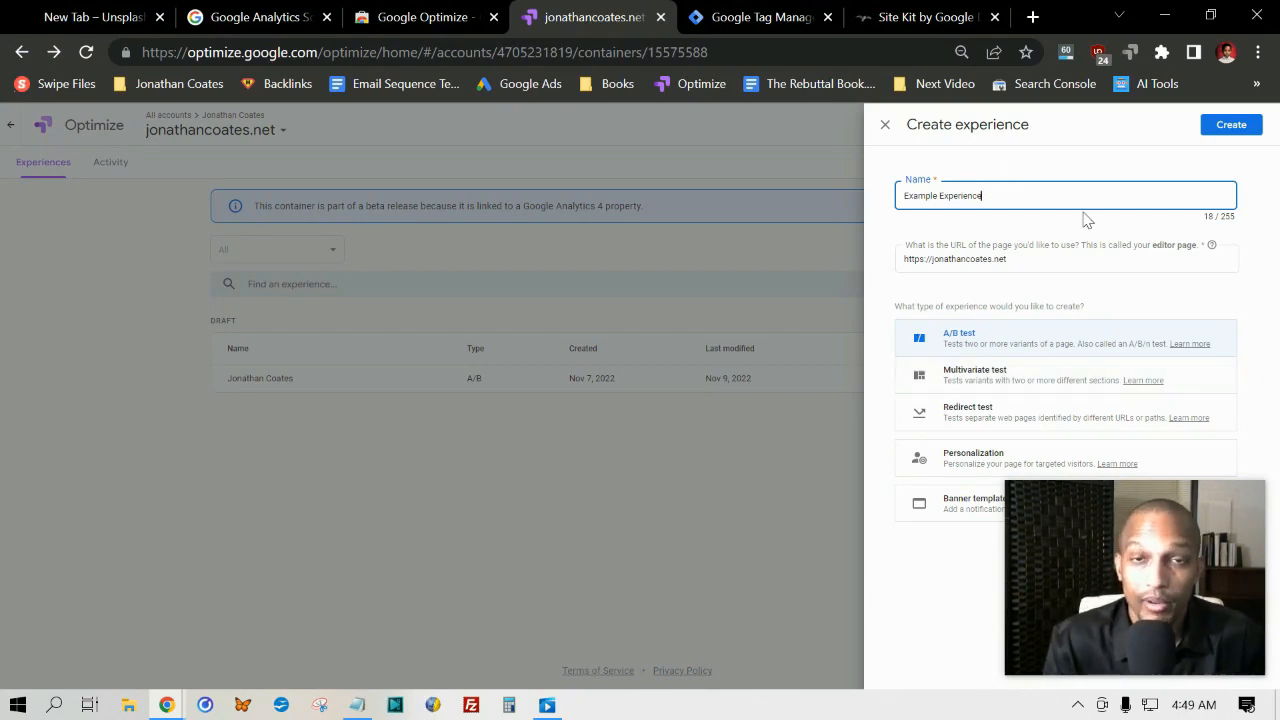
pyautogui.click(953, 340)
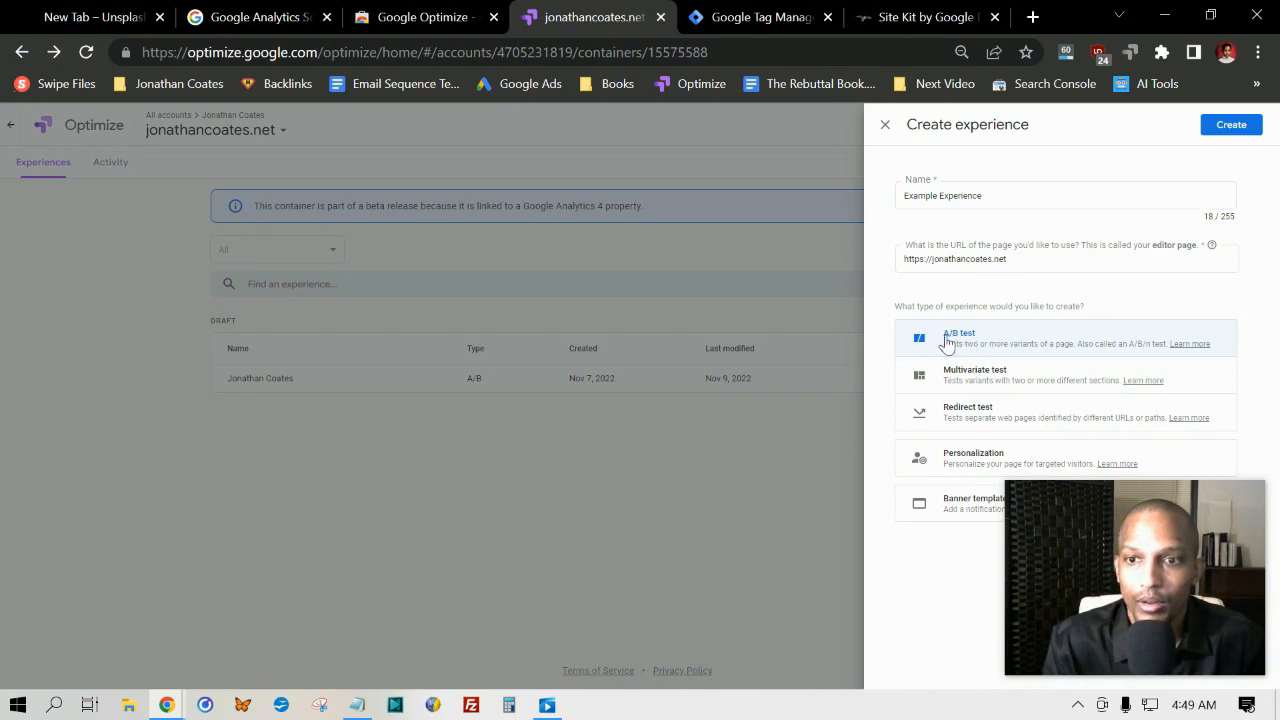
pyautogui.click(1232, 124)
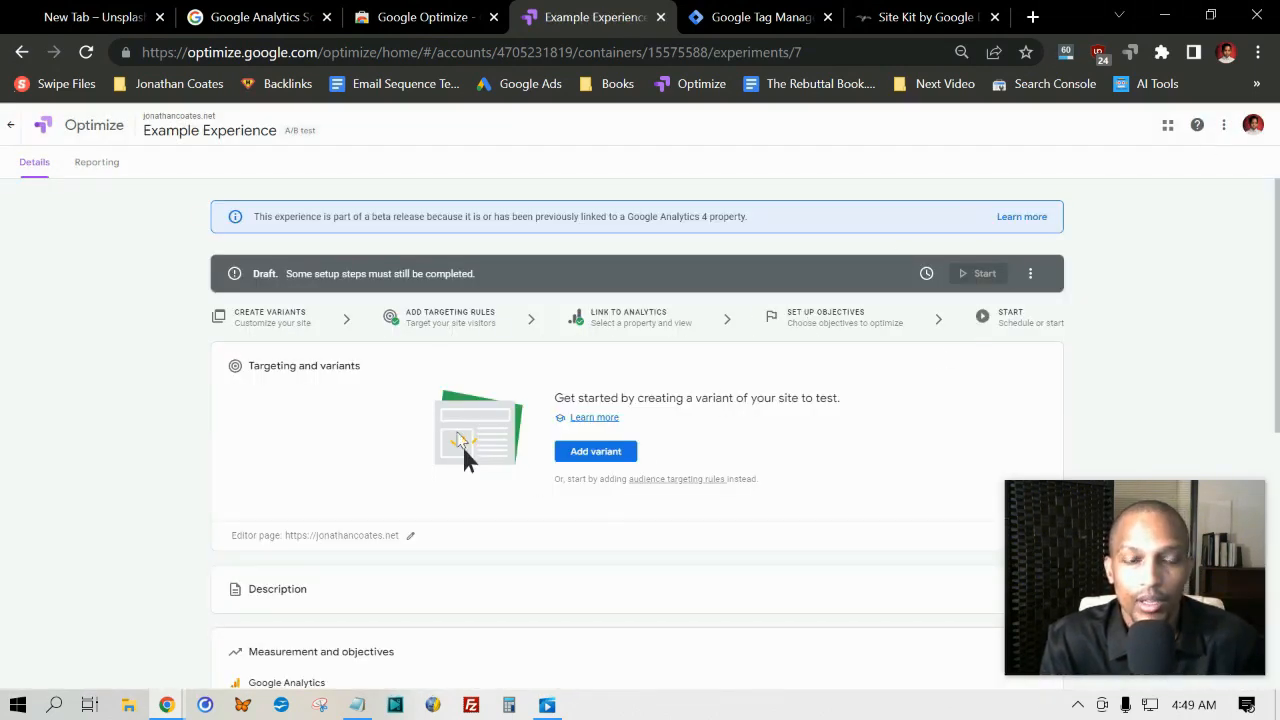
# Step: Add a variant named "Variant 1" to the experience
pyautogui.scroll(-2, 228, 357)
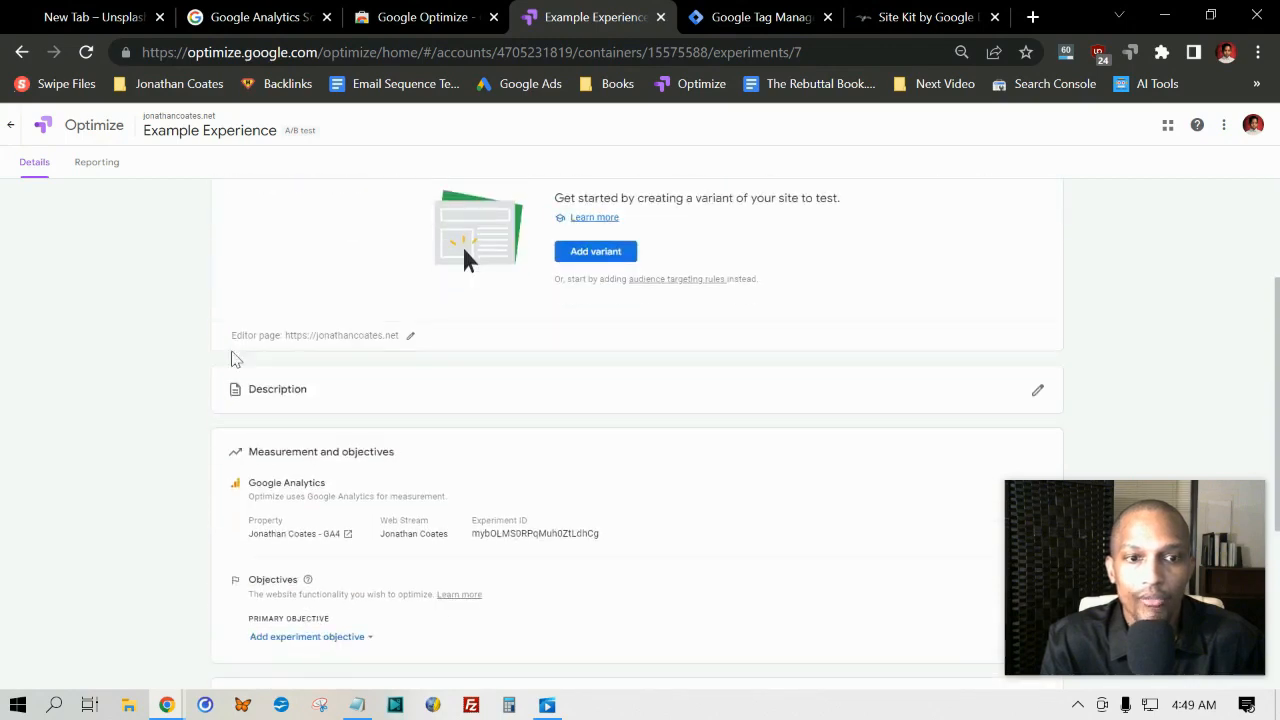
pyautogui.scroll(2, 228, 371)
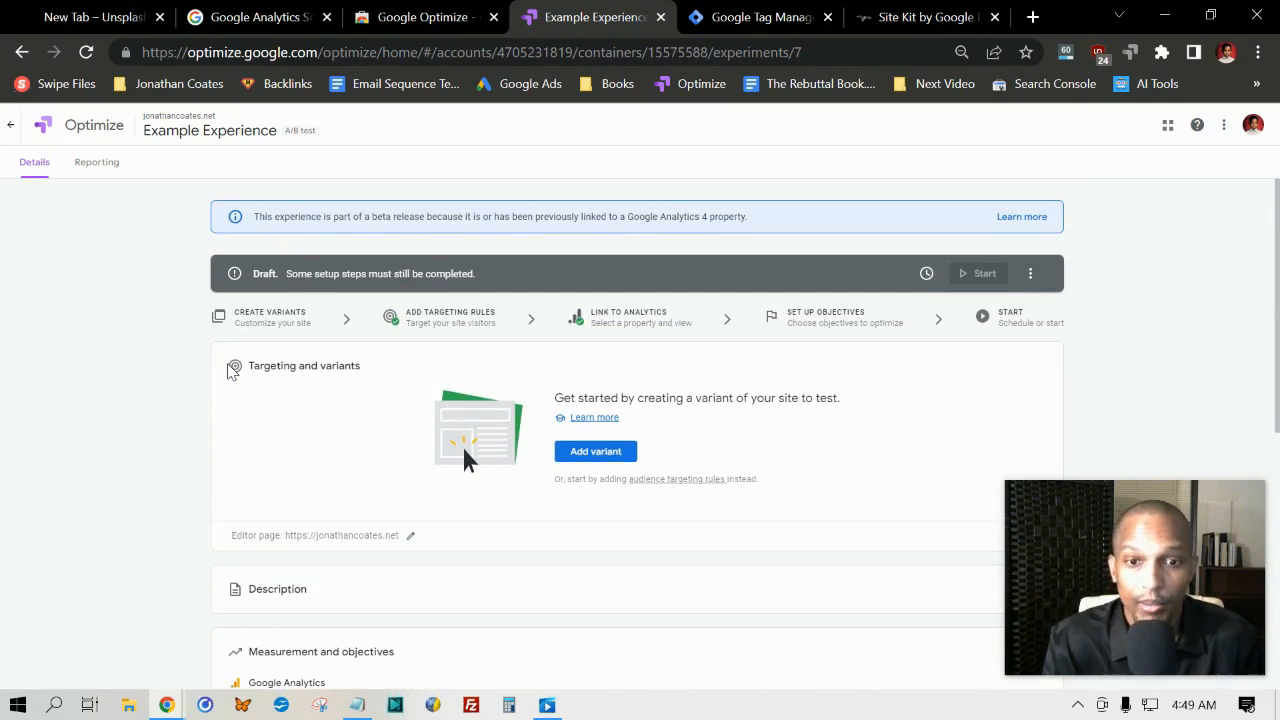
pyautogui.click(589, 452)
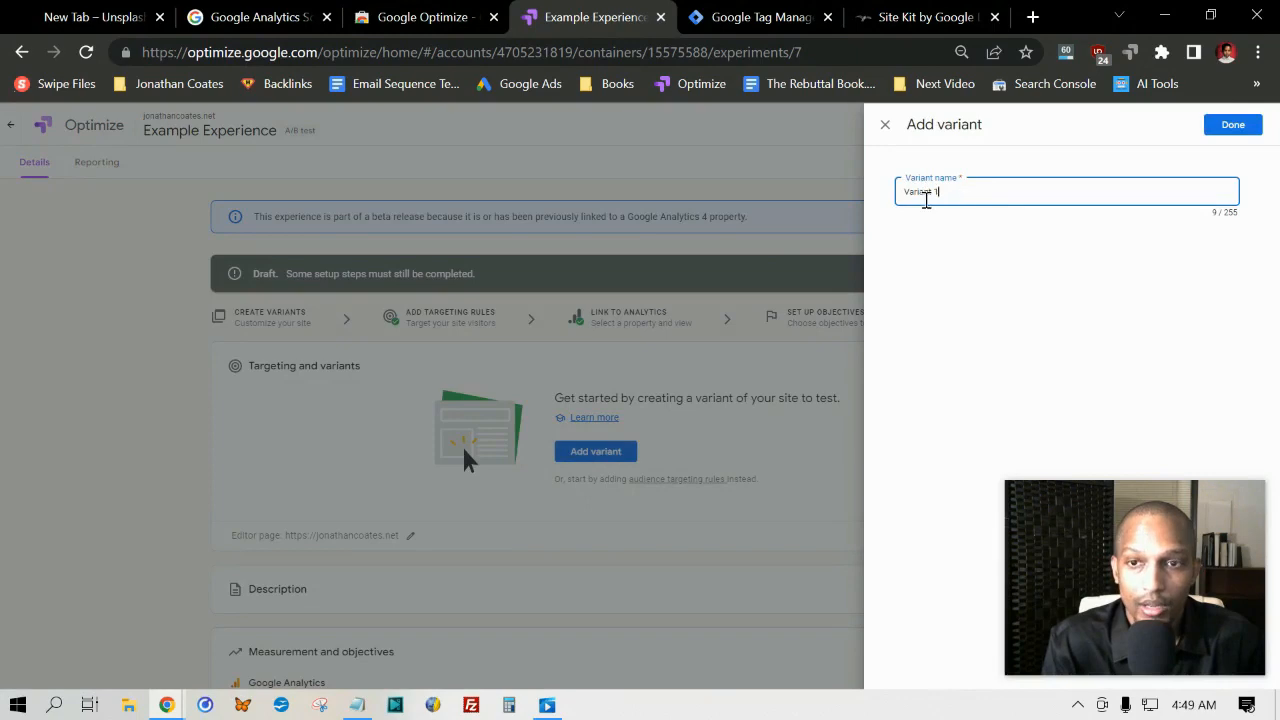
pyautogui.click(1230, 133)
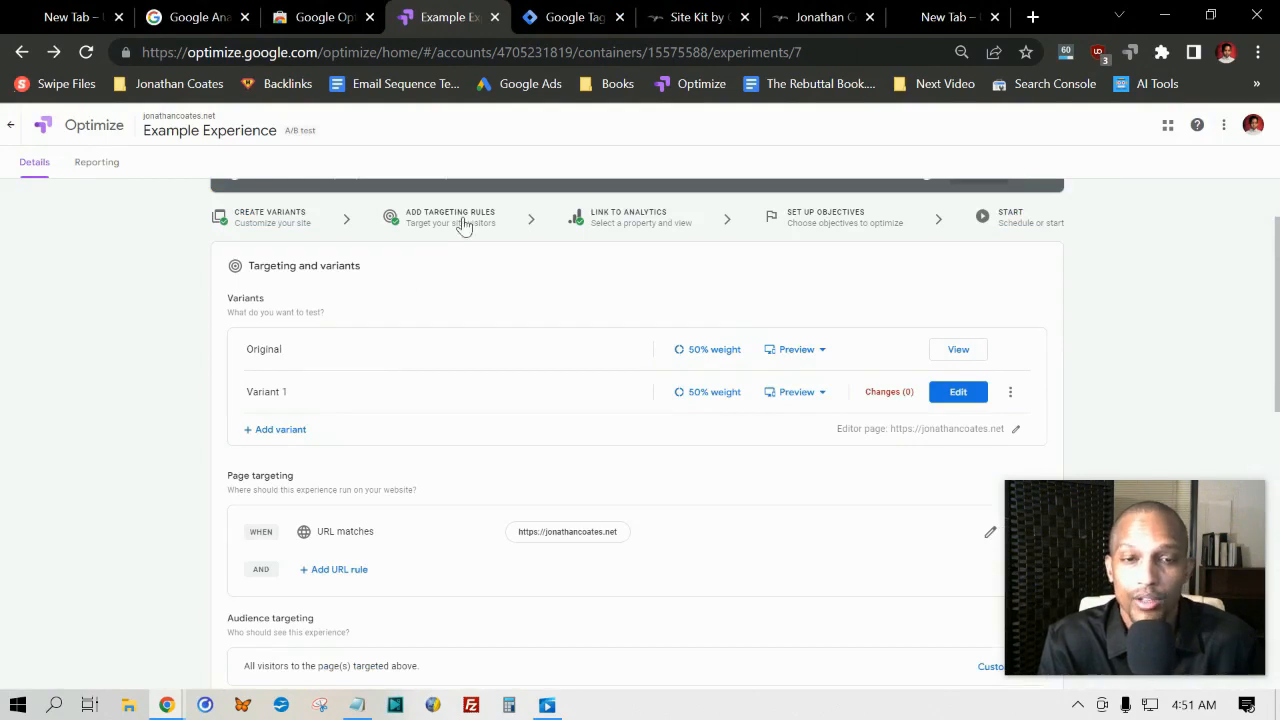
# Step: Inspect the rule types available for customizing audience targeting, and close the list without adding a rule
pyautogui.scroll(-4, 420, 260)
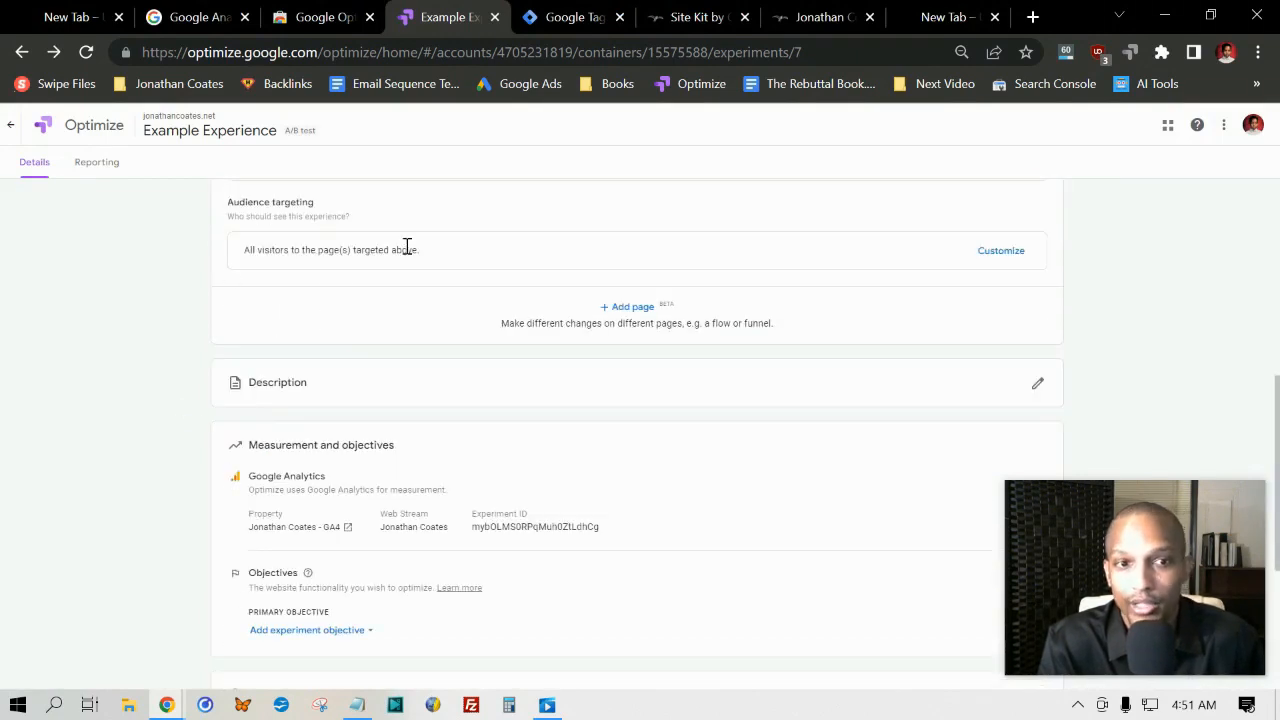
pyautogui.click(1001, 251)
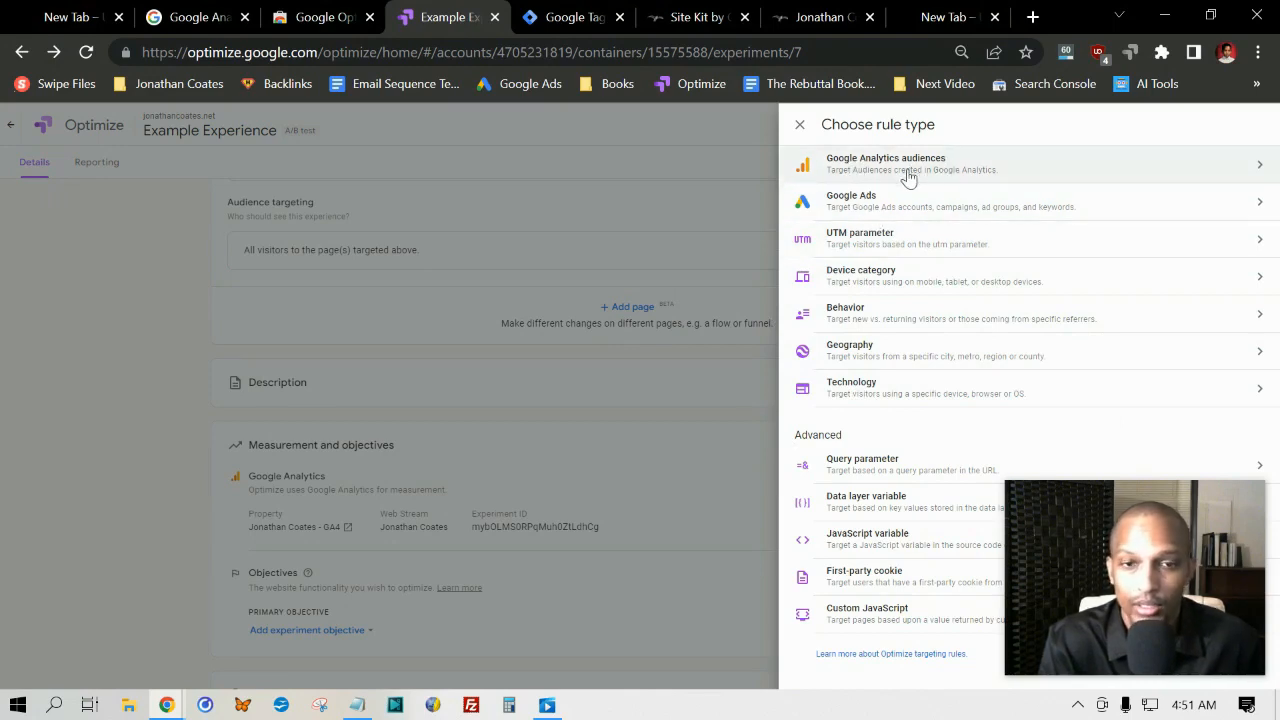
pyautogui.click(487, 308)
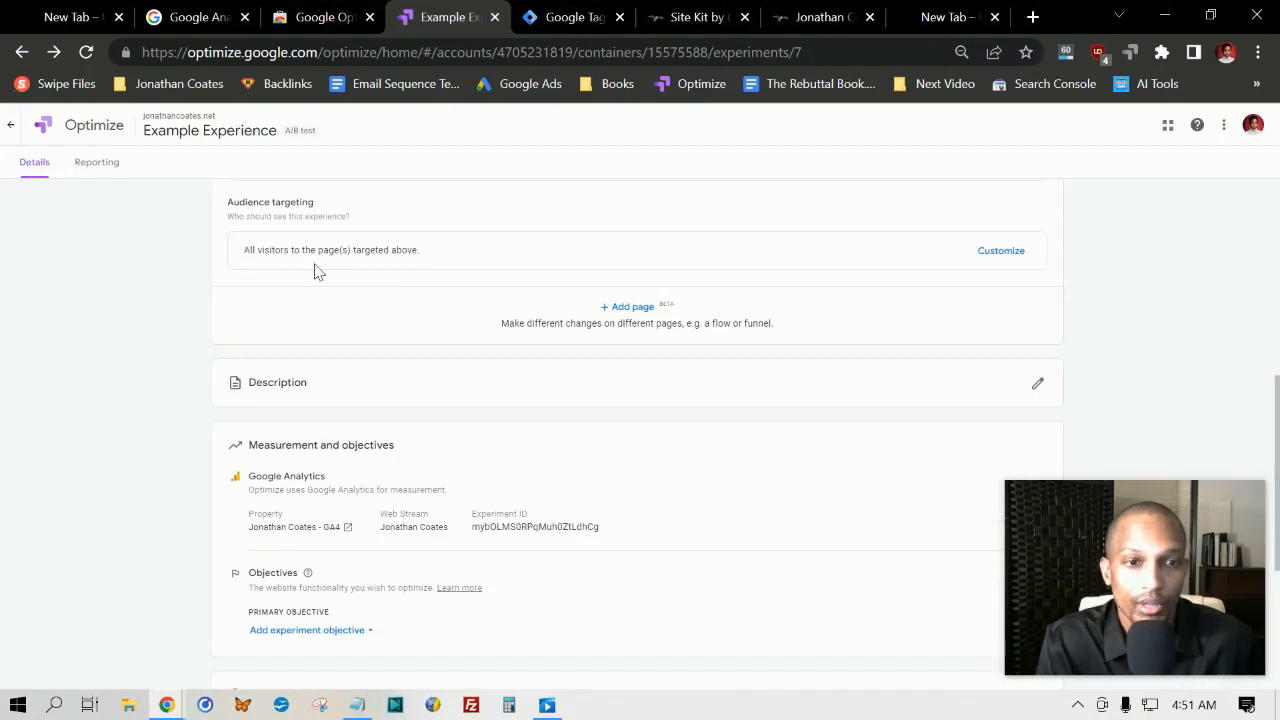
pyautogui.scroll(5, 523, 294)
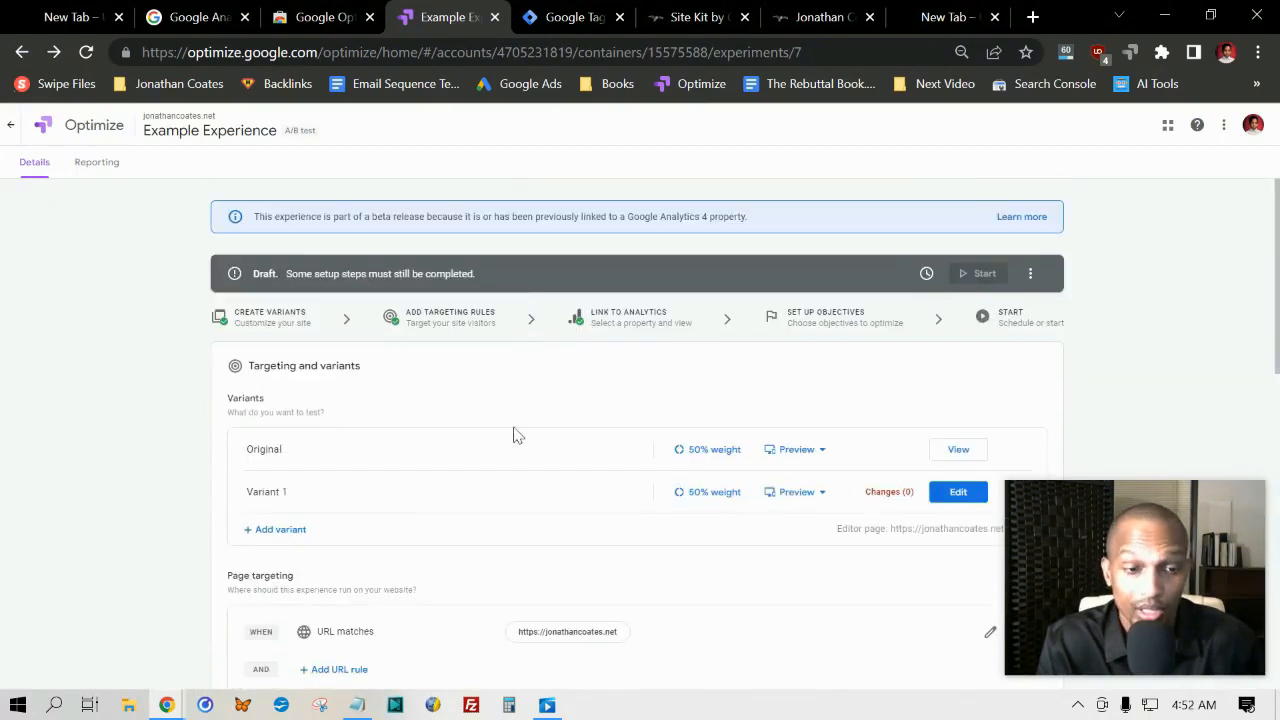
pyautogui.scroll(-1, 126, 449)
pyautogui.scroll(1, 126, 449)
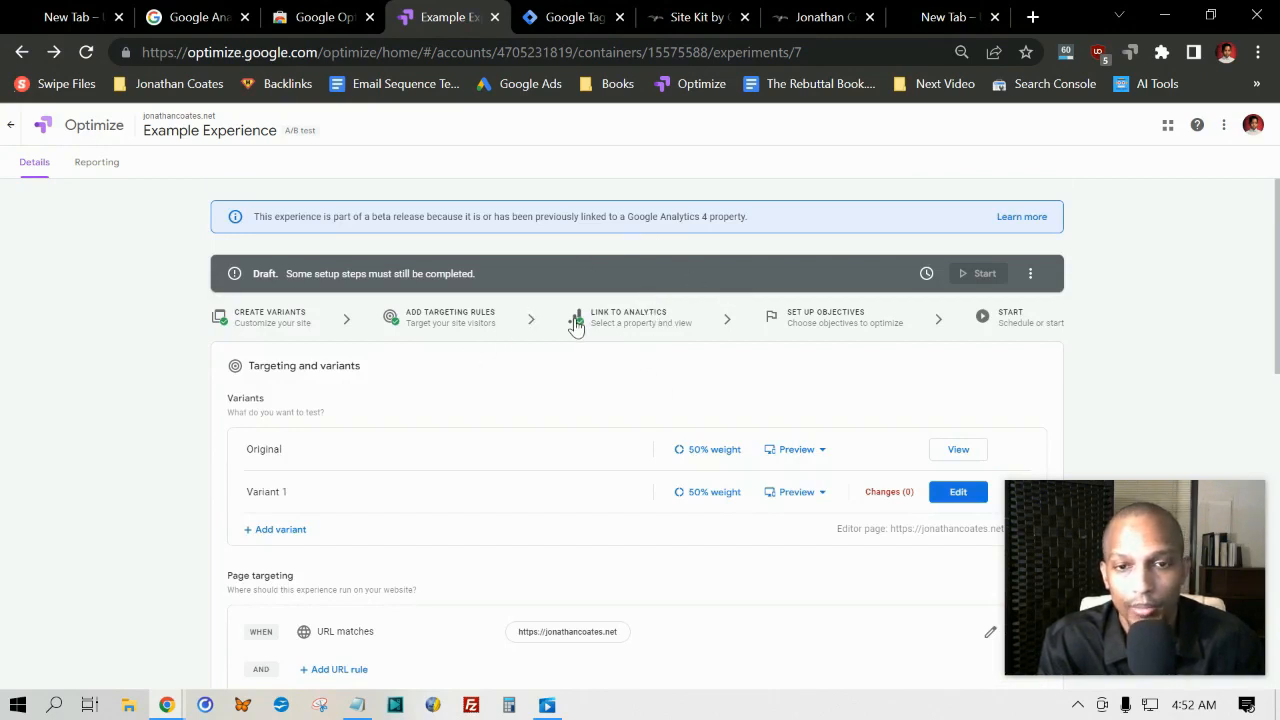
# Step: Check the linked Google Analytics property and choose Pageviews from the list as the primary experiment objective
pyautogui.click(621, 320)
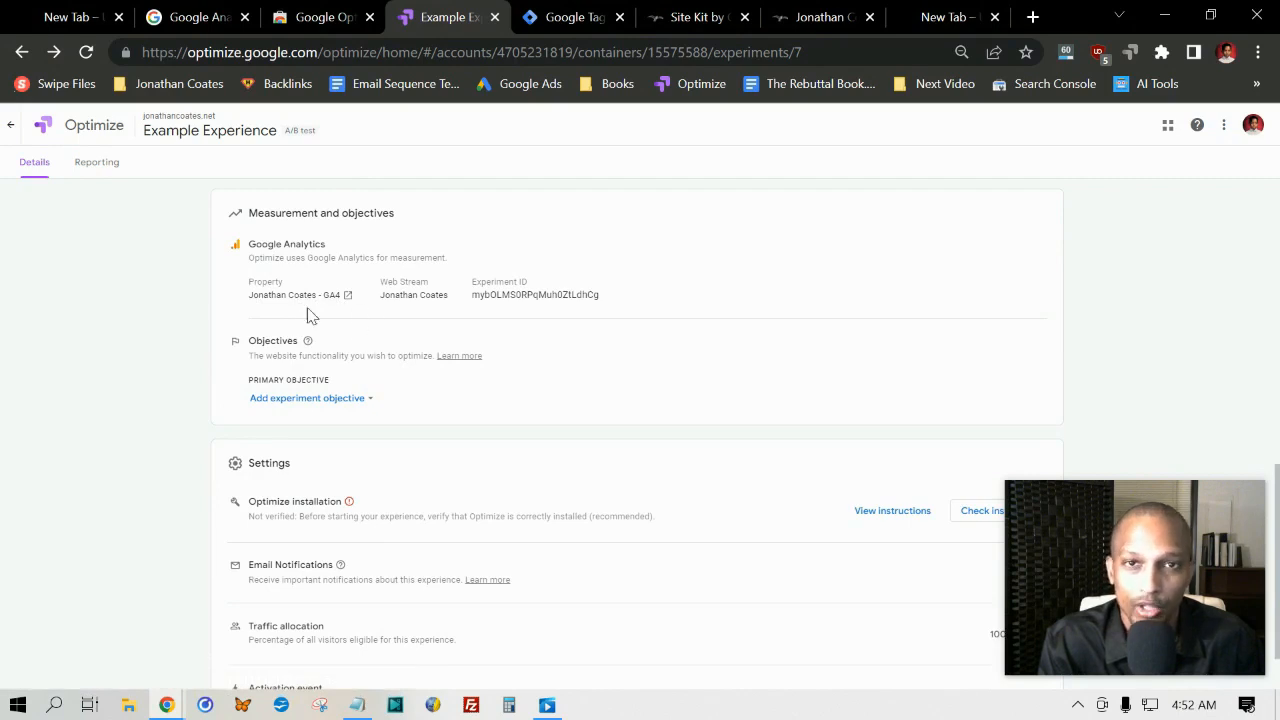
pyautogui.scroll(10, 1176, 388)
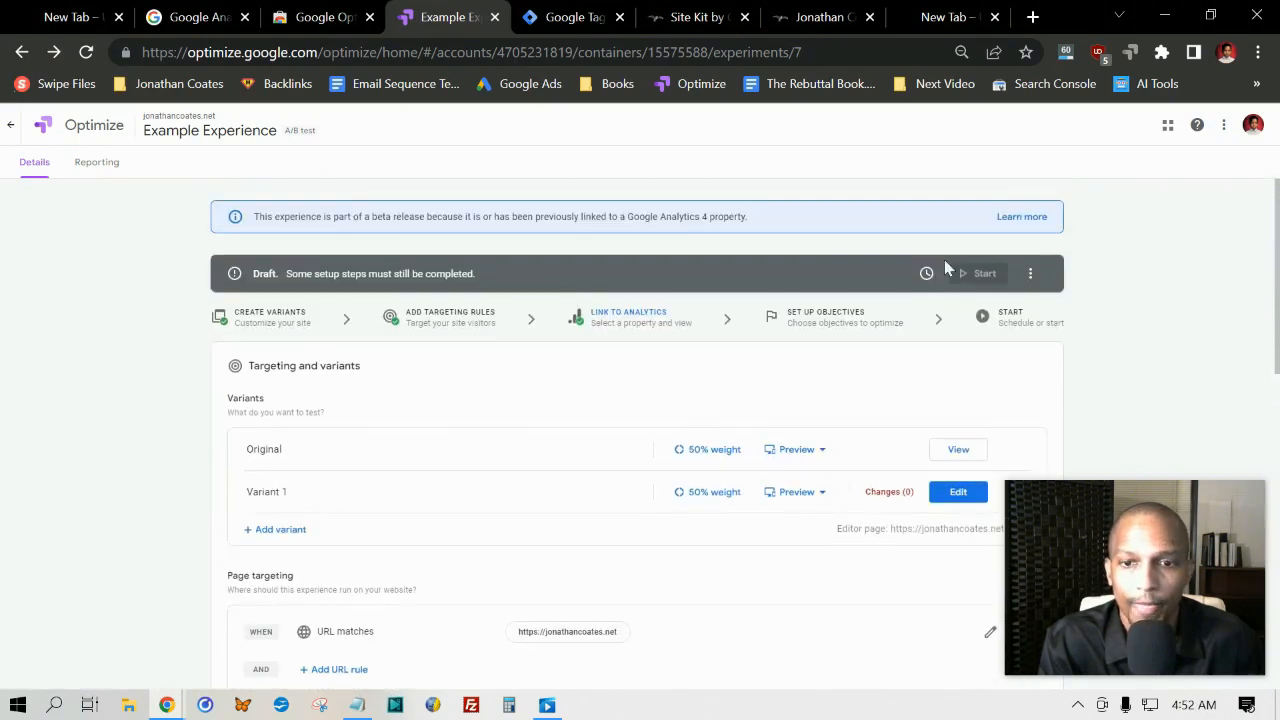
pyautogui.click(834, 321)
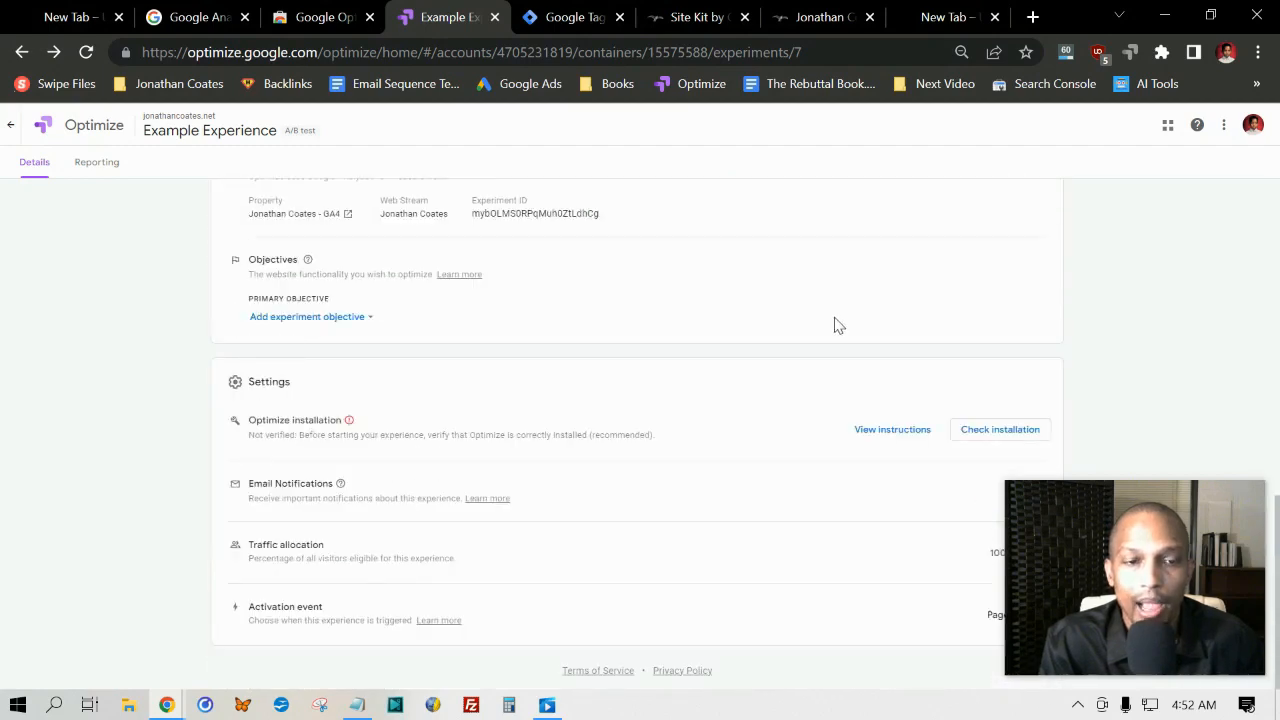
pyautogui.click(338, 318)
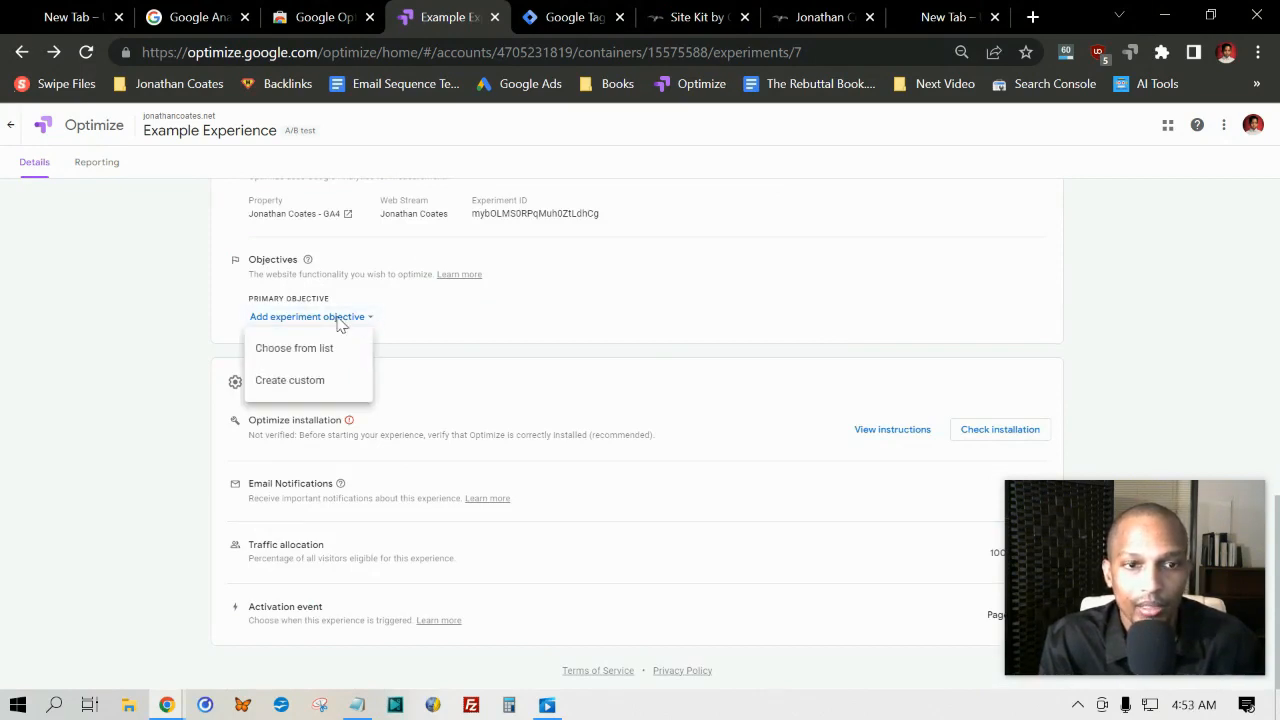
pyautogui.click(284, 346)
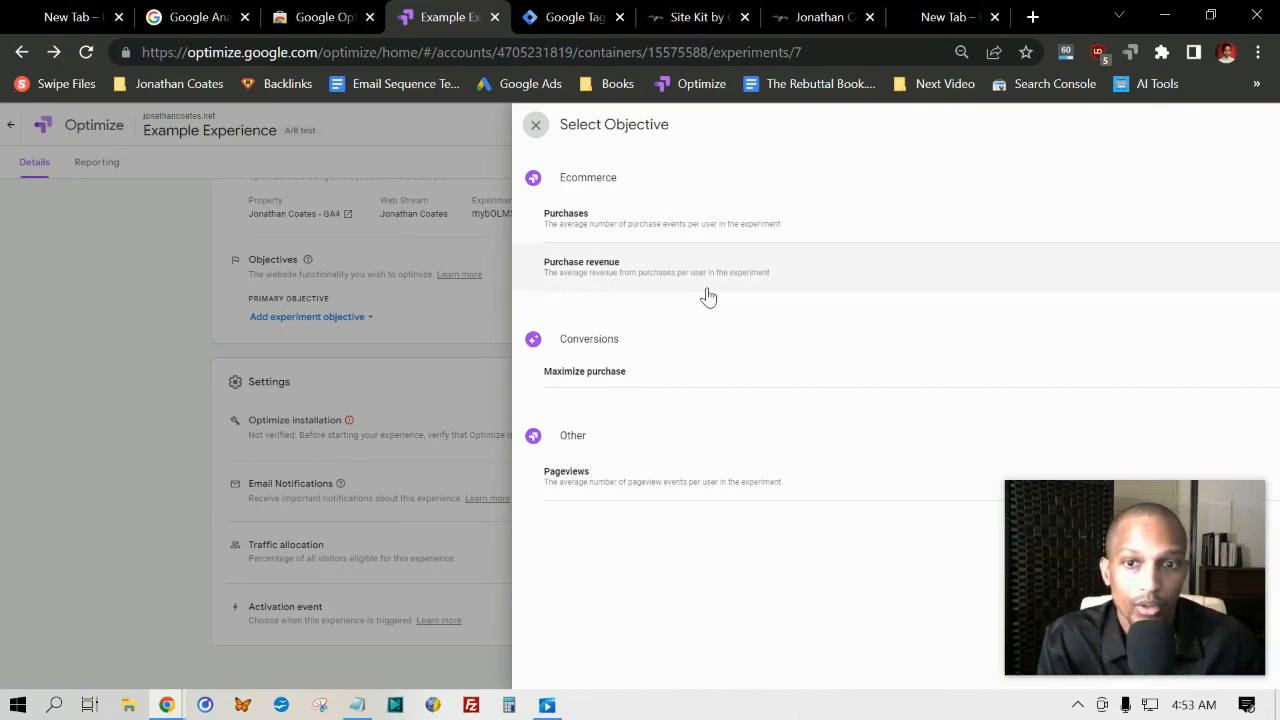
pyautogui.click(586, 483)
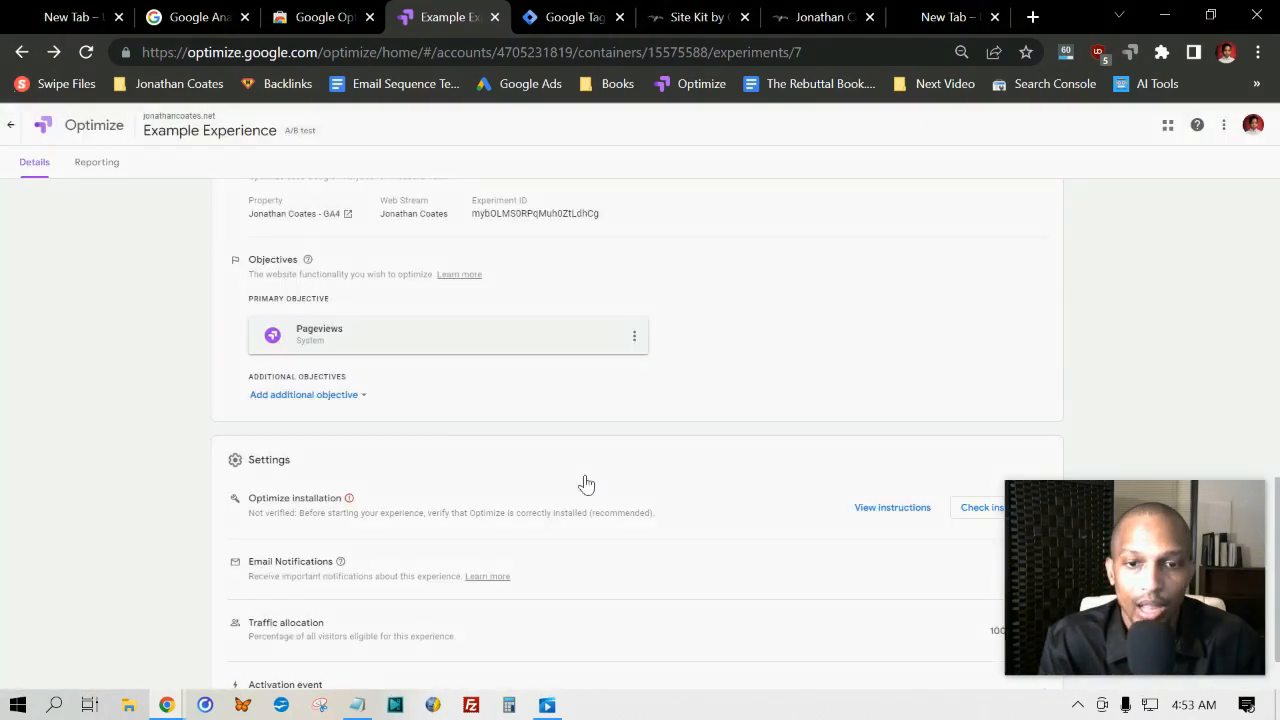
# Step: Open Variant 1 in the visual editor and select the READ MORE link on the page
pyautogui.scroll(5, 263, 375)
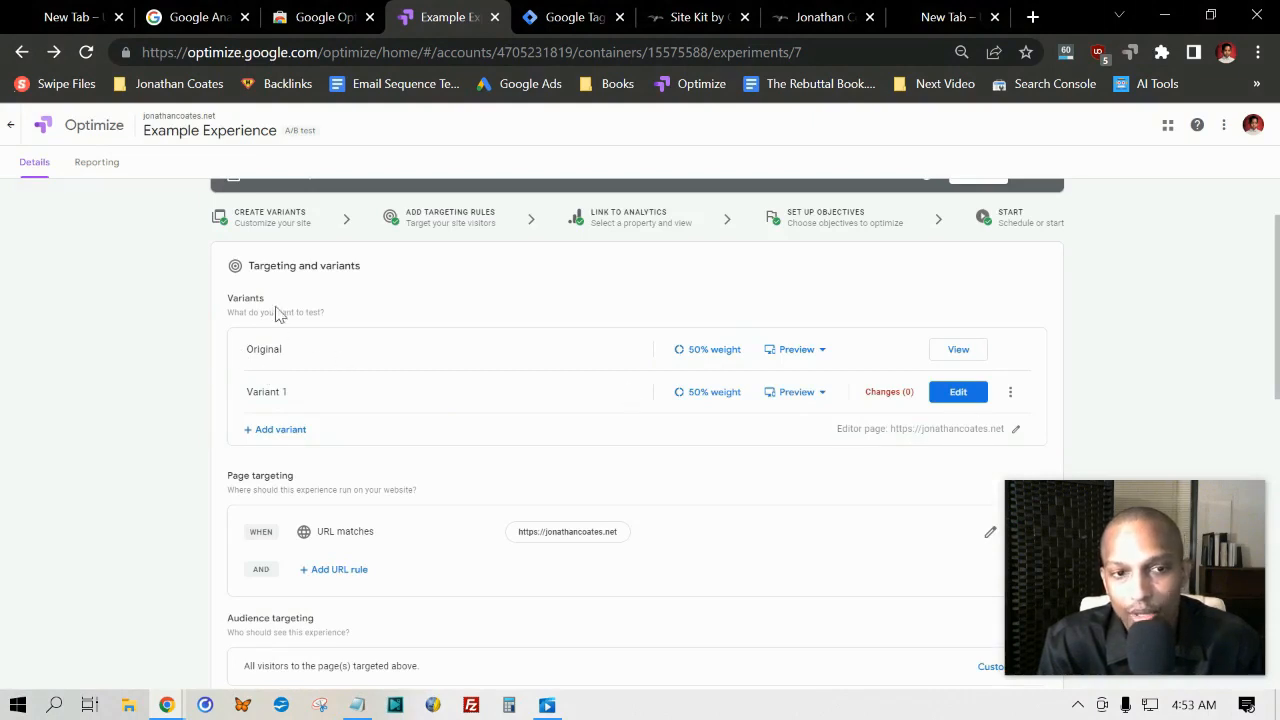
pyautogui.click(953, 393)
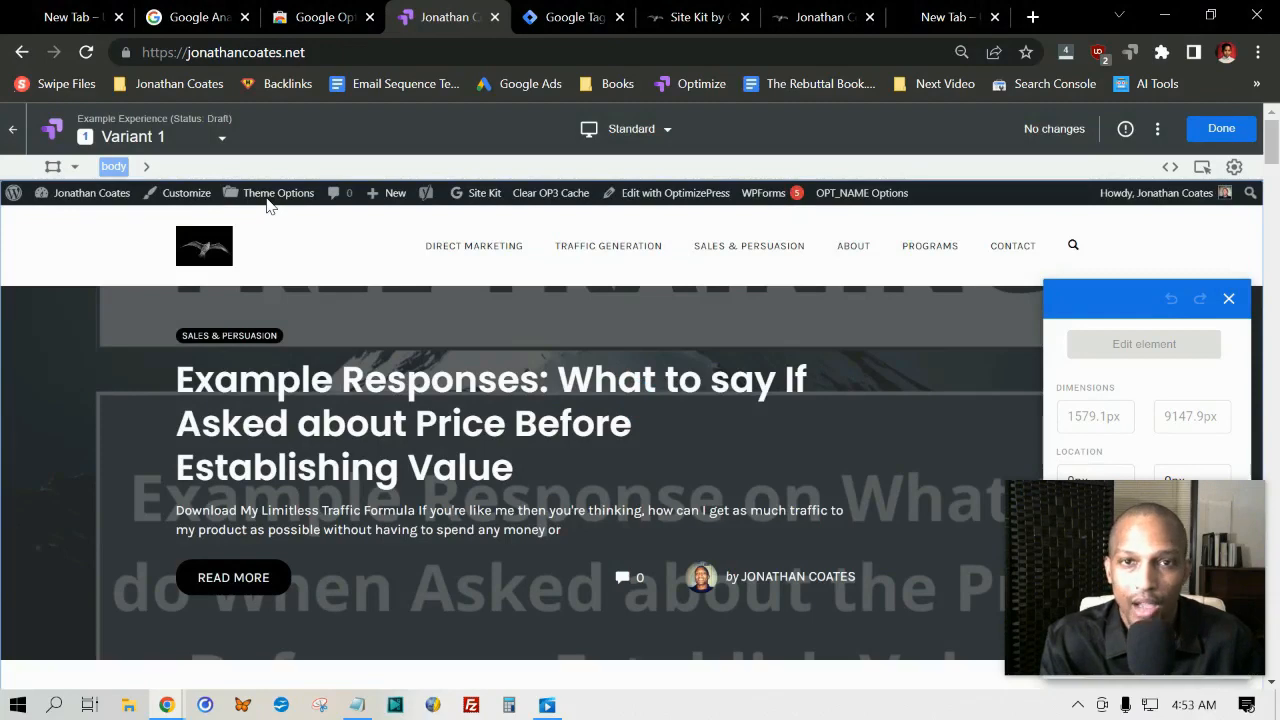
pyautogui.click(268, 200)
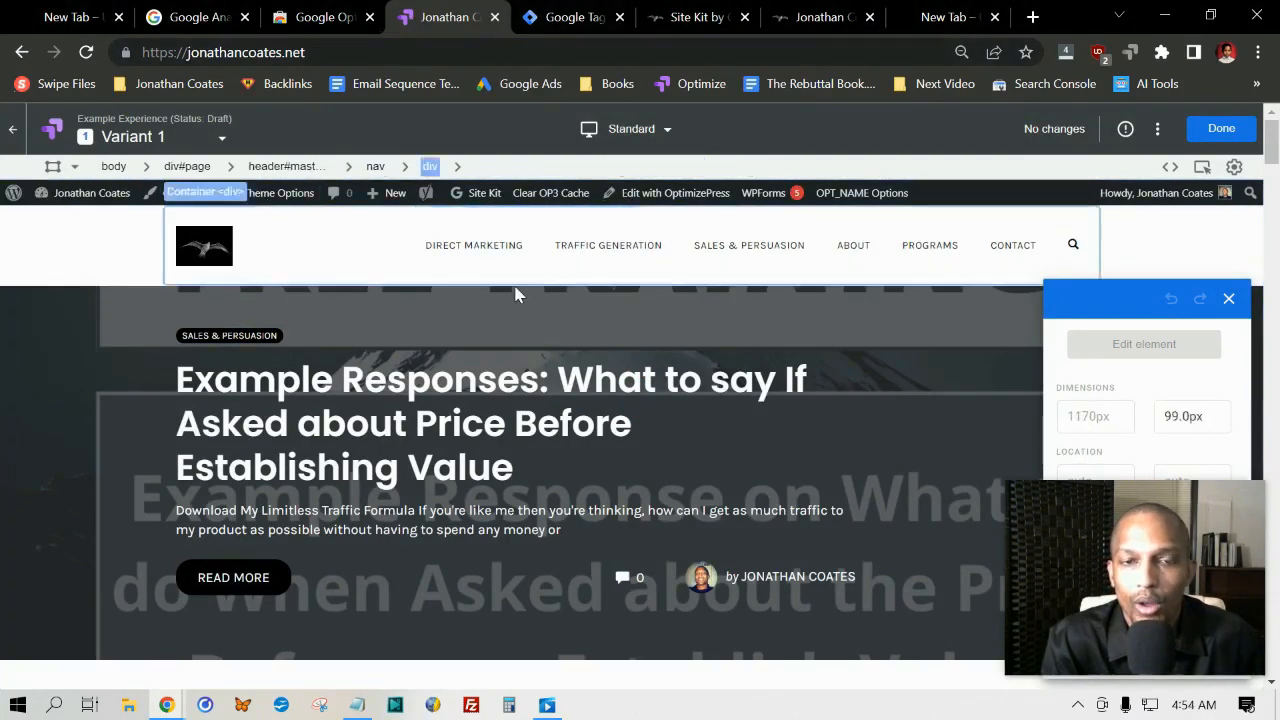
pyautogui.click(655, 194)
pyautogui.scroll(-2, 630, 252)
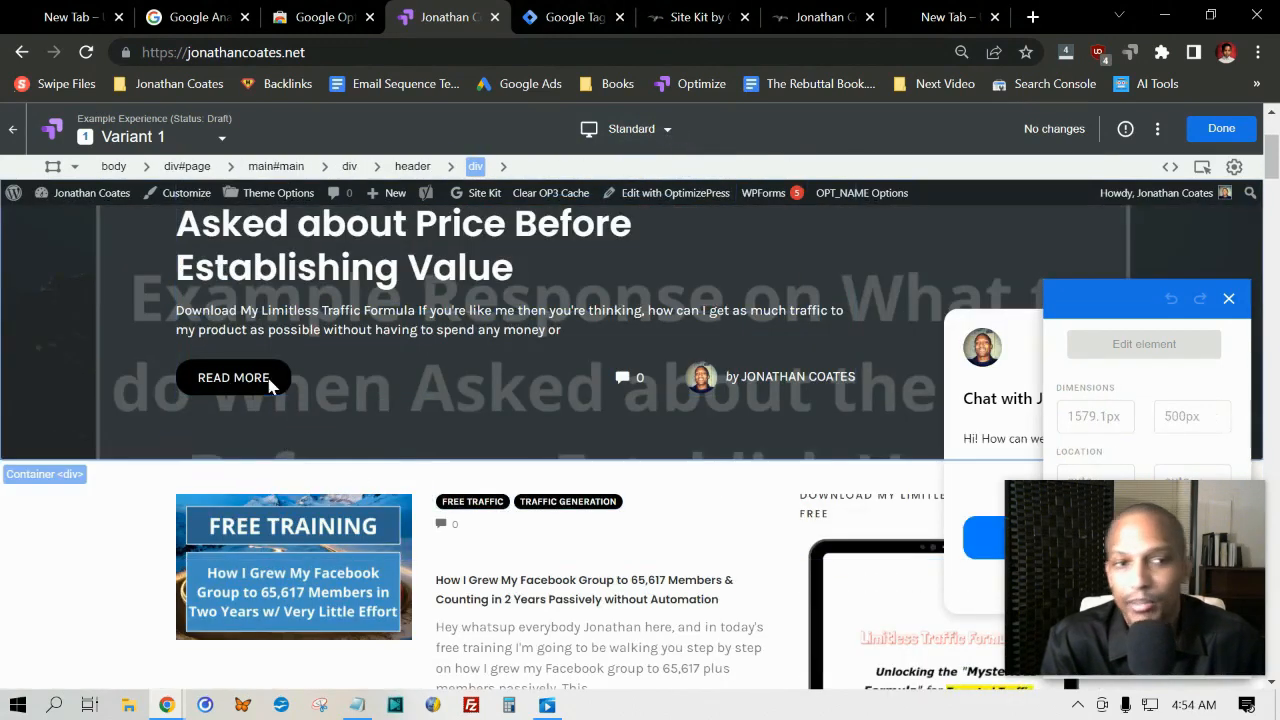
pyautogui.click(265, 377)
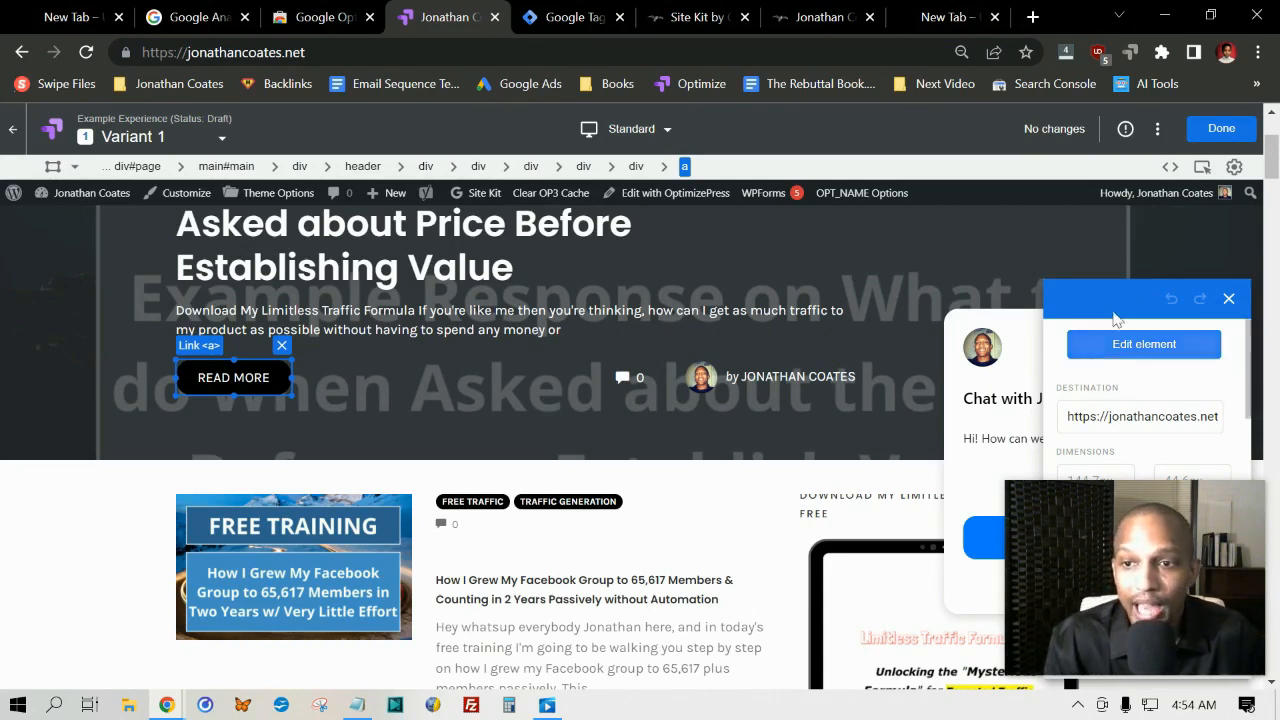
# Step: Examine the editing actions and the typography, background and border properties of the READ MORE link, and return to the experience details
pyautogui.click(1147, 347)
pyautogui.scroll(-1, 1135, 365)
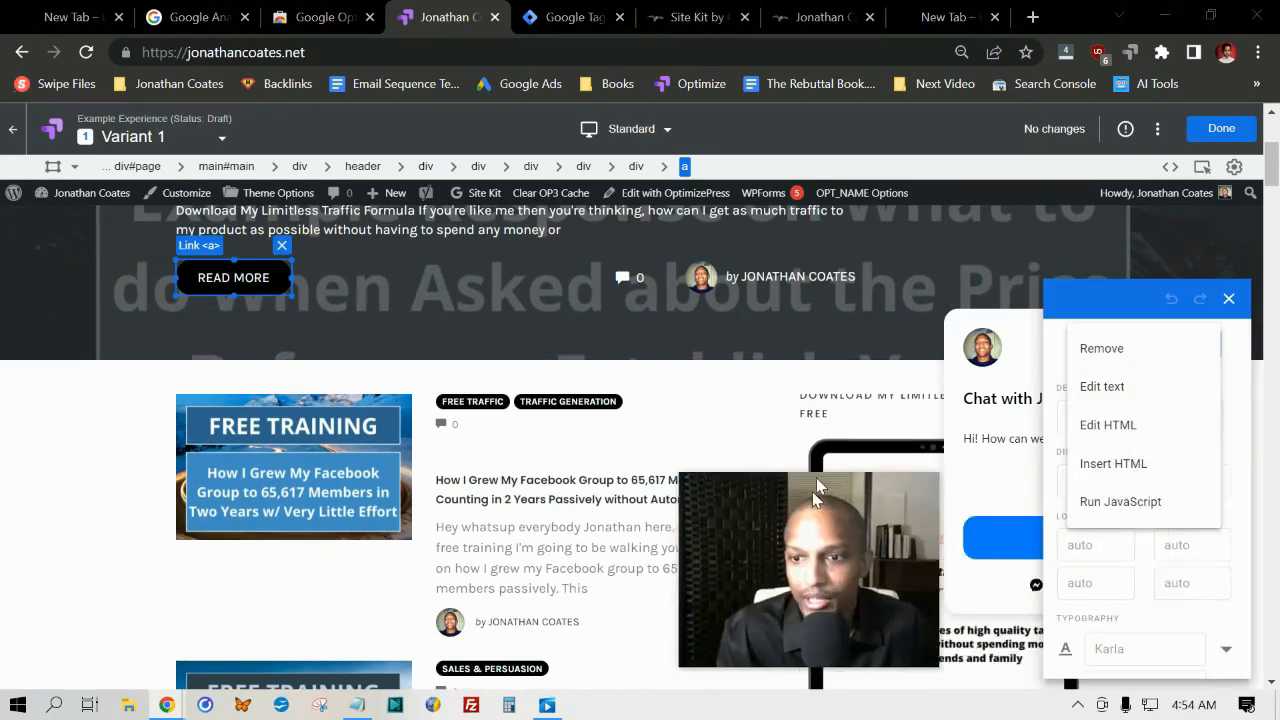
pyautogui.click(1108, 302)
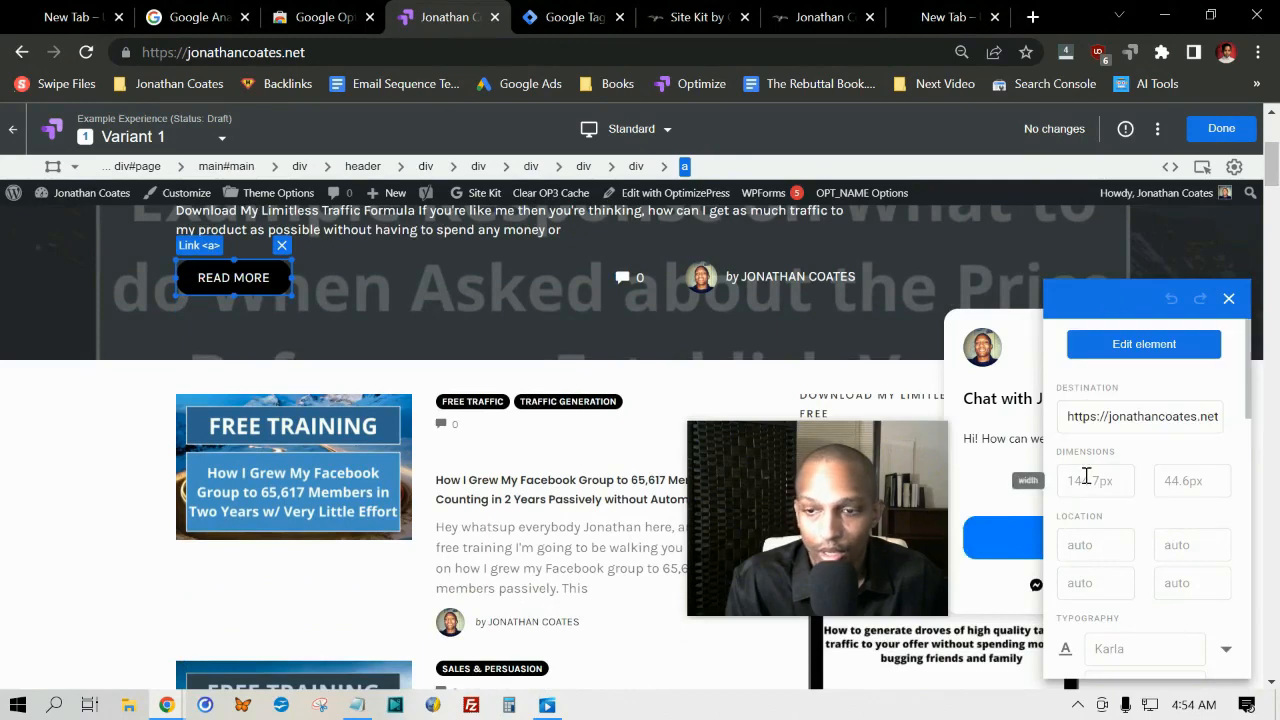
pyautogui.scroll(-1, 1092, 555)
pyautogui.scroll(-2, 1090, 558)
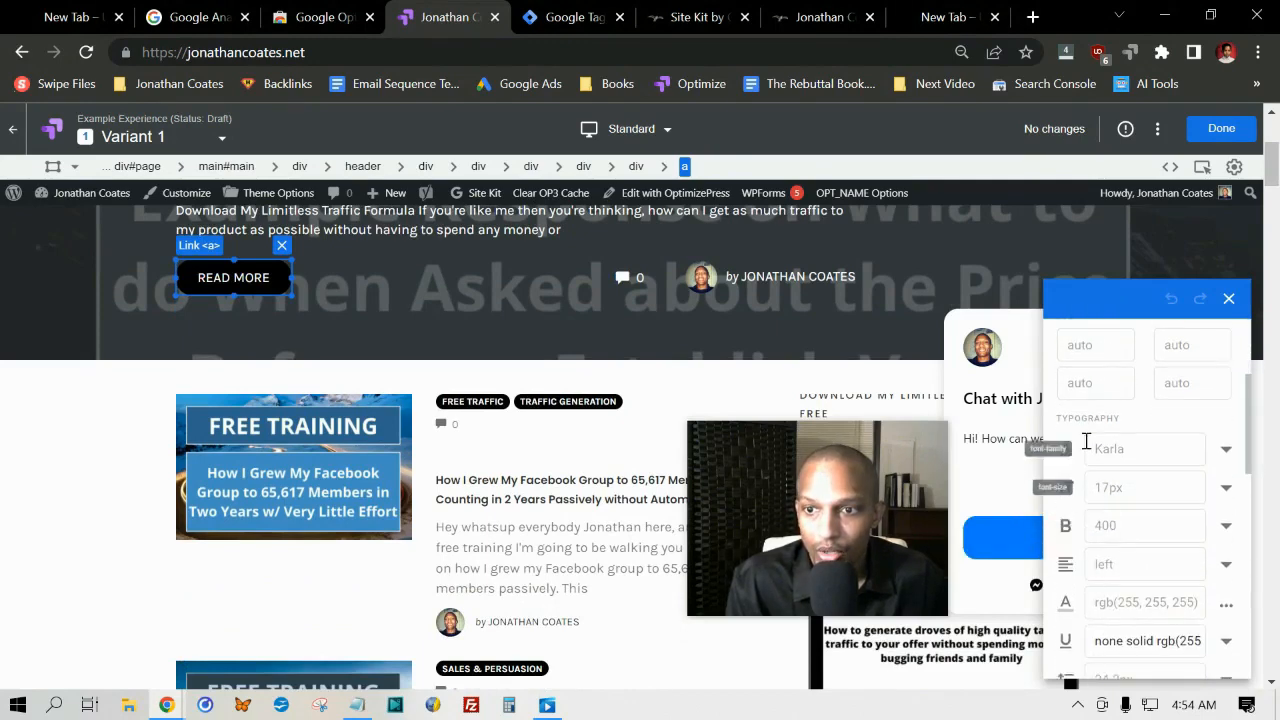
pyautogui.scroll(-5, 1195, 495)
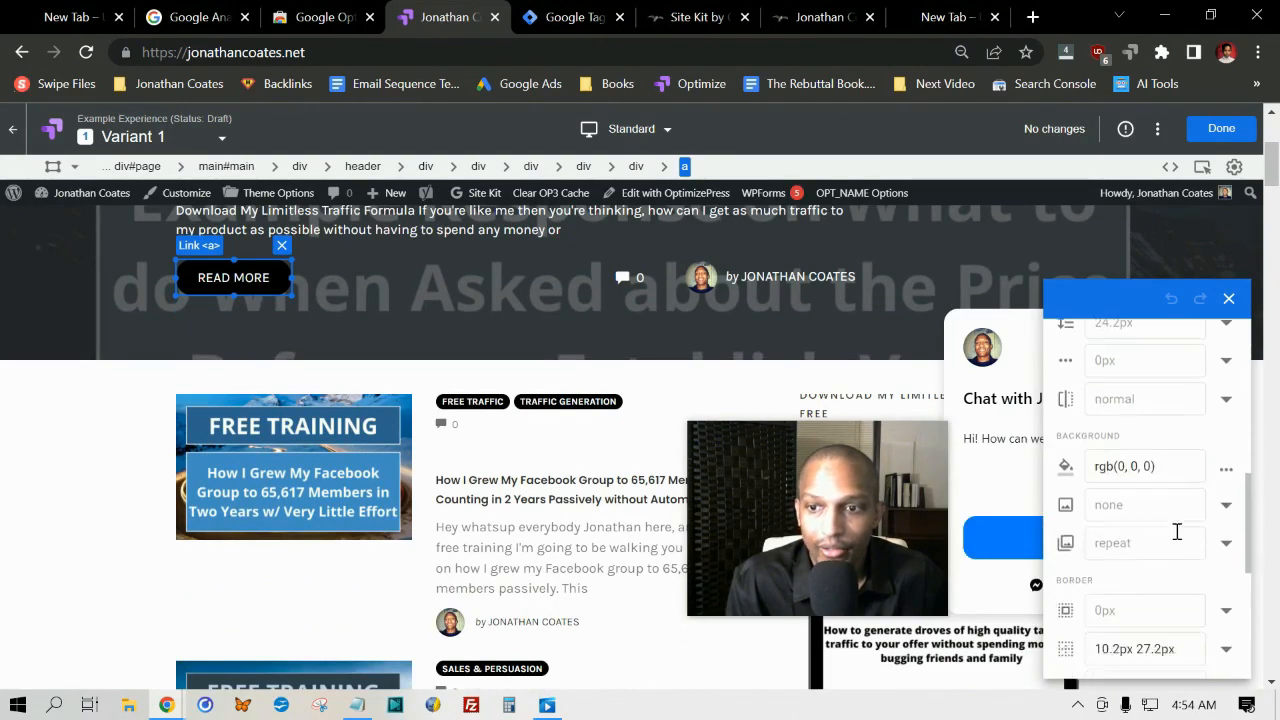
pyautogui.scroll(4, 1121, 498)
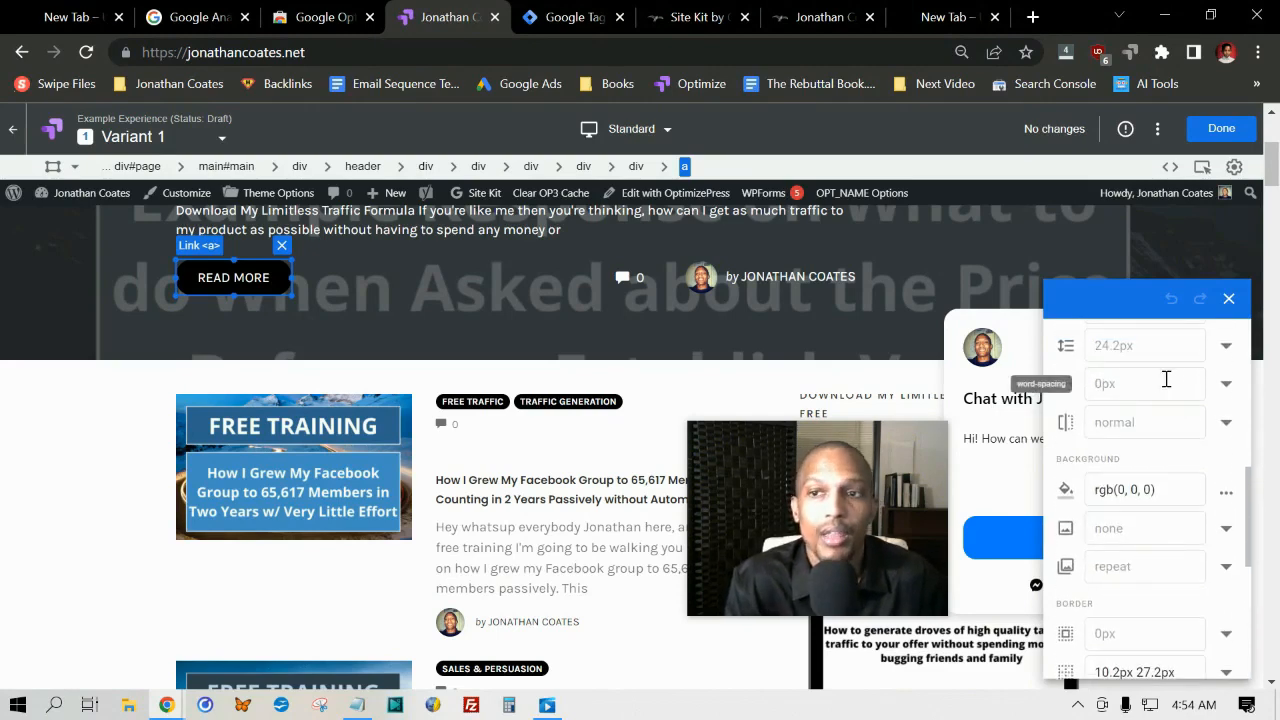
pyautogui.scroll(2, 300, 292)
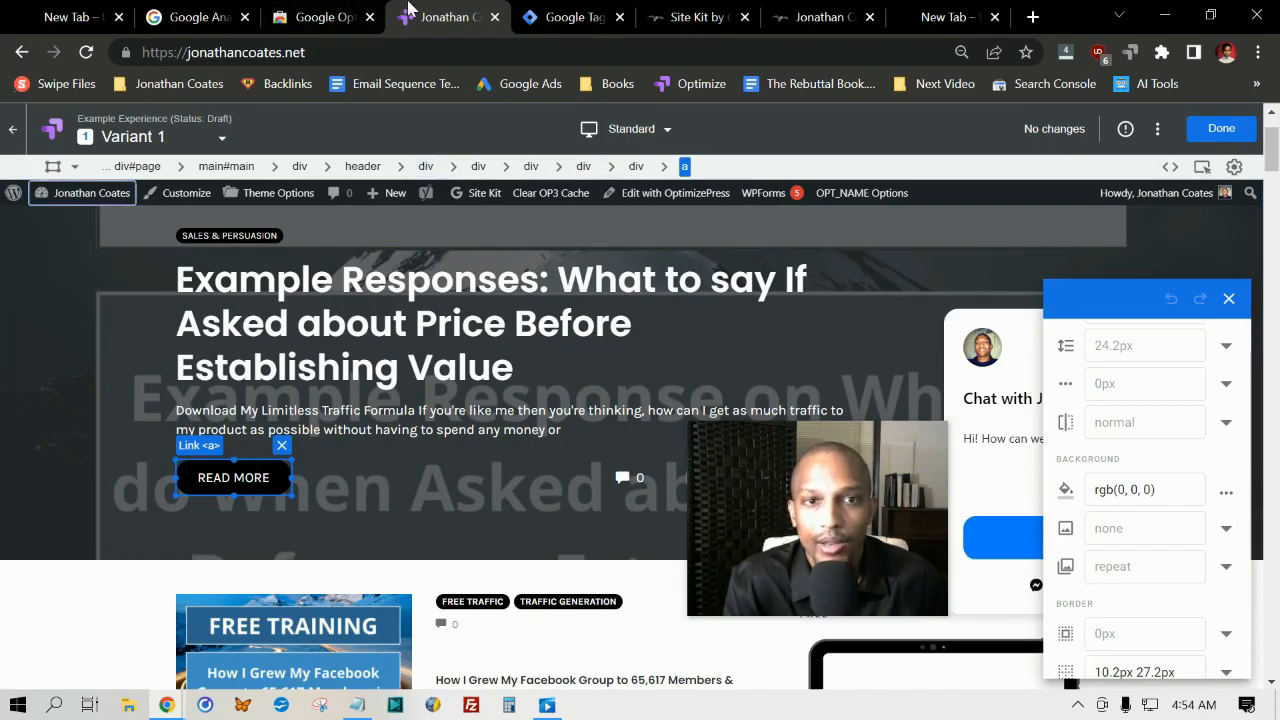
pyautogui.click(20, 53)
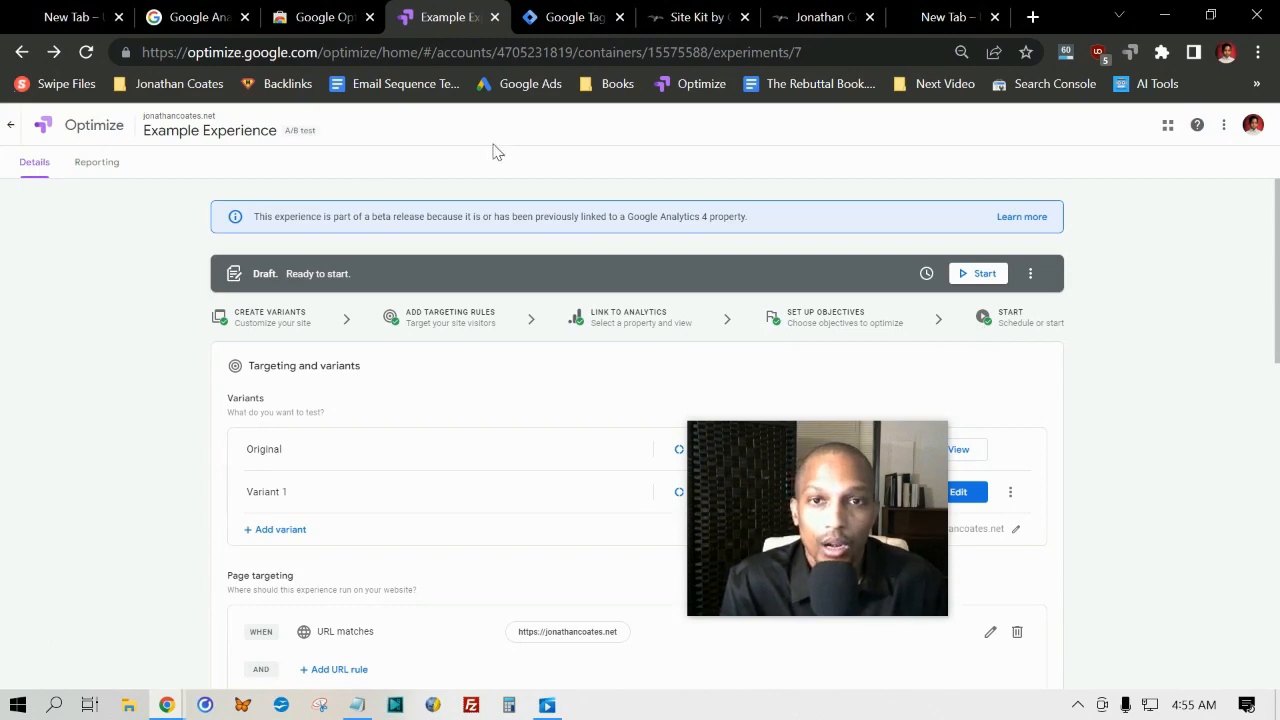
# Step: Switch to Google Tag Manager and open the form for creating a new account
pyautogui.click(567, 12)
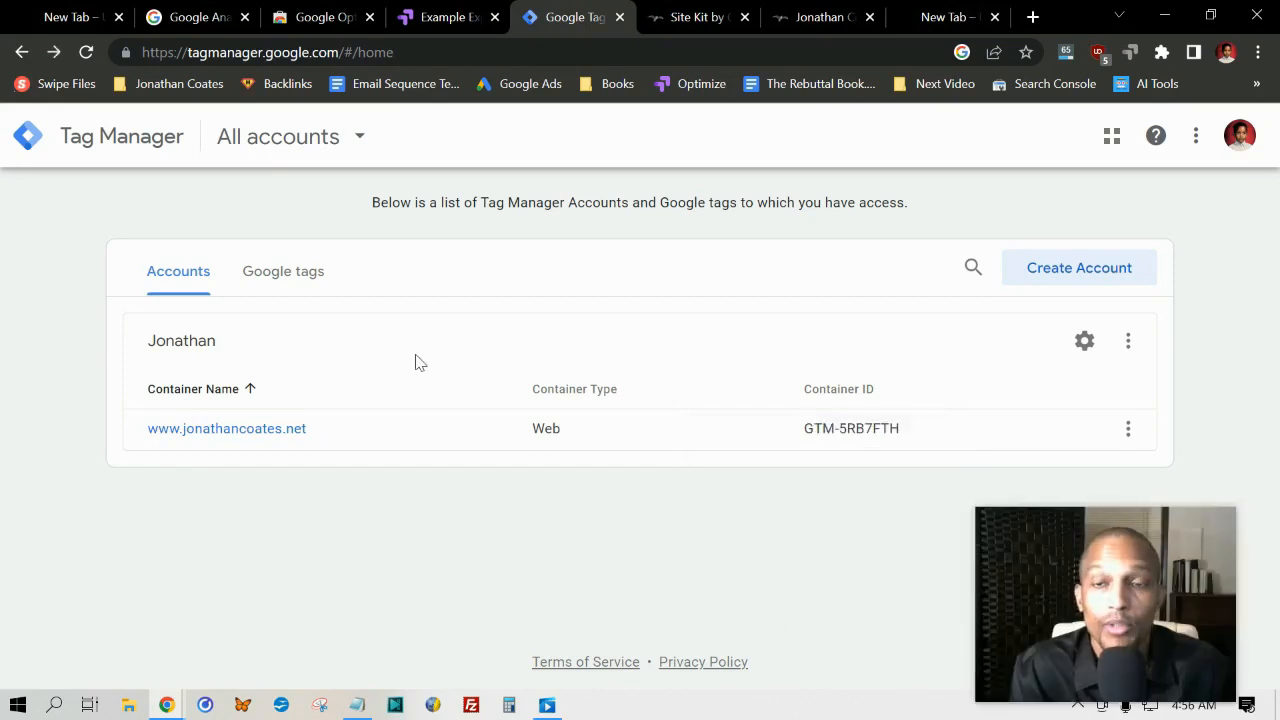
pyautogui.click(1095, 272)
pyautogui.click(273, 419)
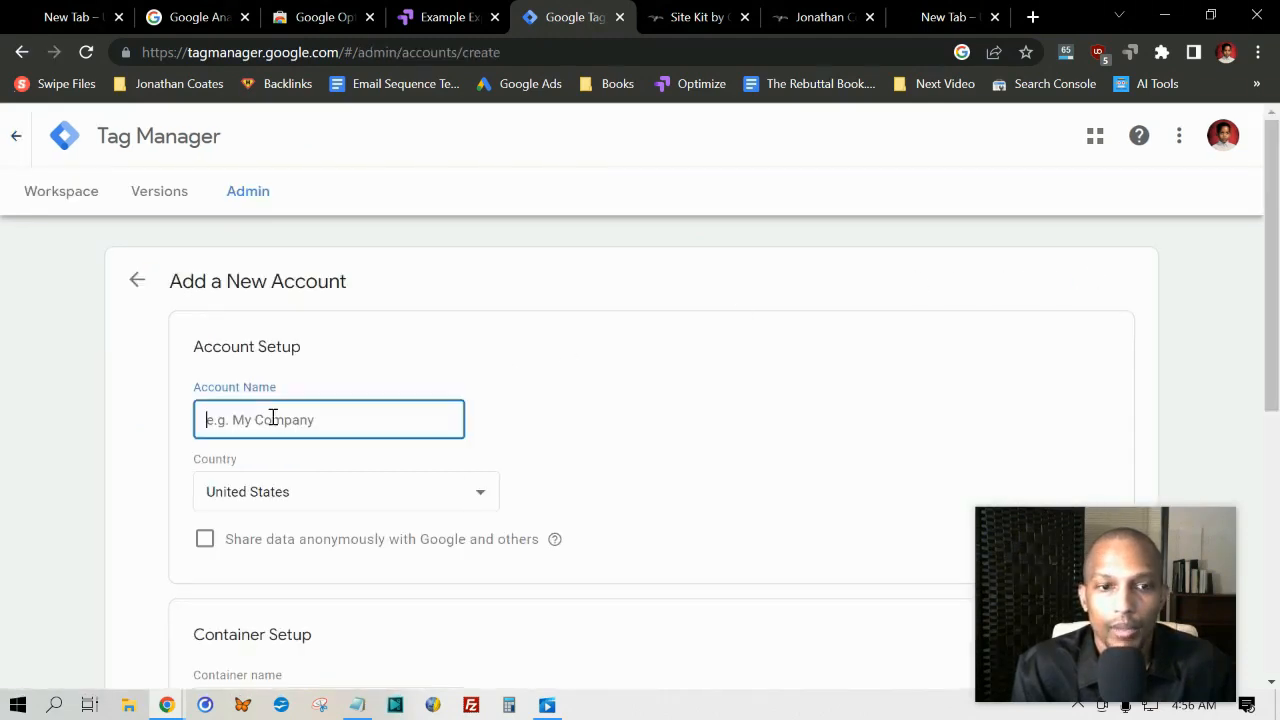
pyautogui.scroll(-1, 256, 390)
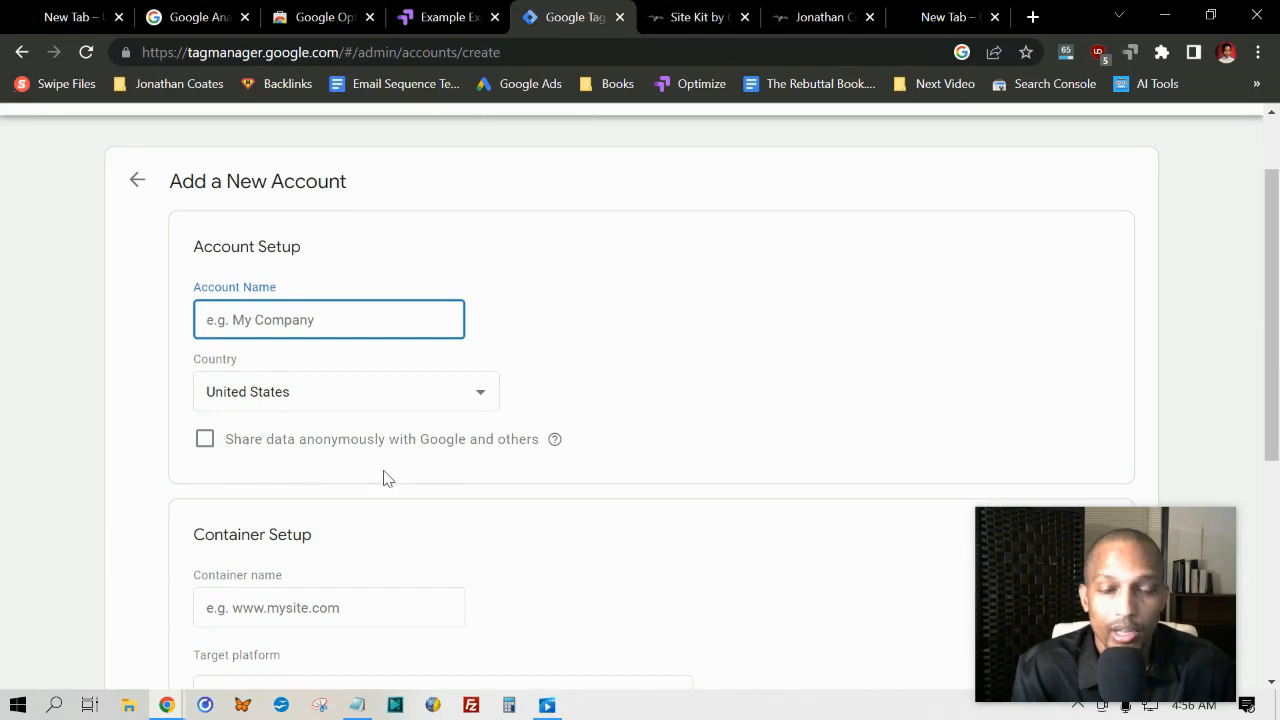
pyautogui.scroll(-3, 149, 409)
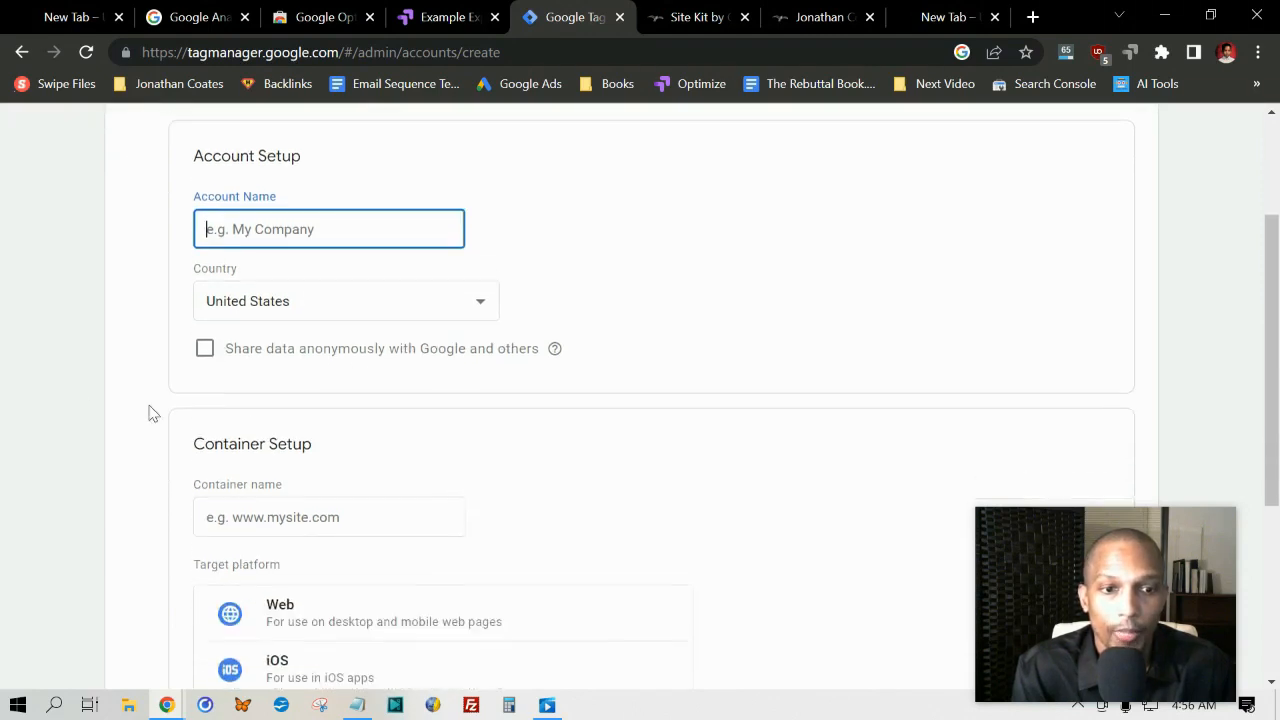
# Step: Name the new Tag Manager account Example and enable anonymous data sharing with Google and others
pyautogui.click(272, 305)
pyautogui.click(299, 242)
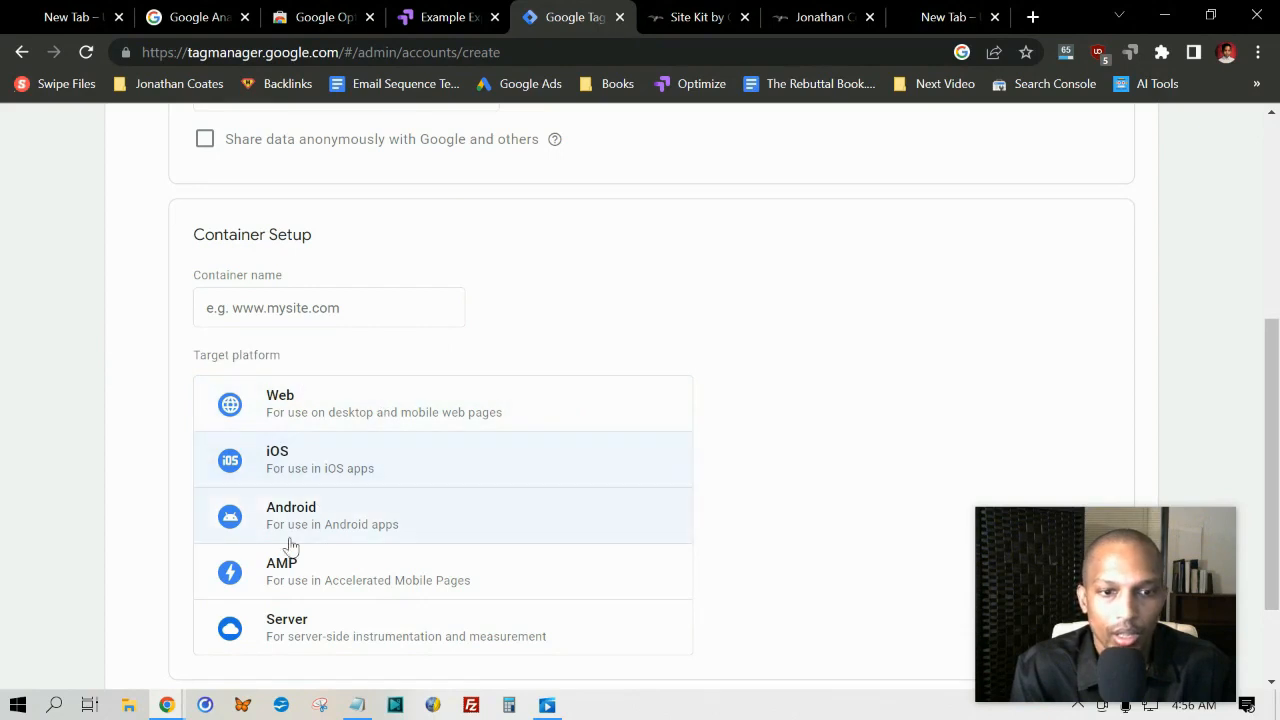
pyautogui.scroll(-1, 498, 541)
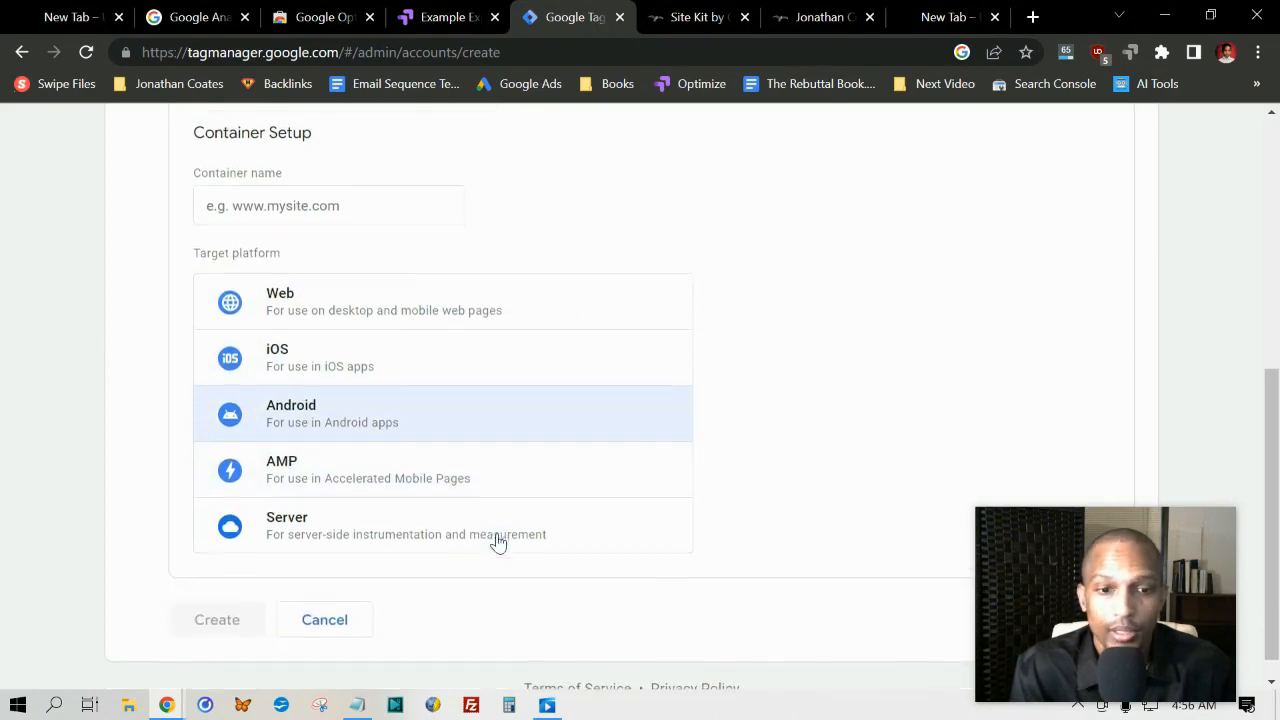
pyautogui.scroll(5, 207, 378)
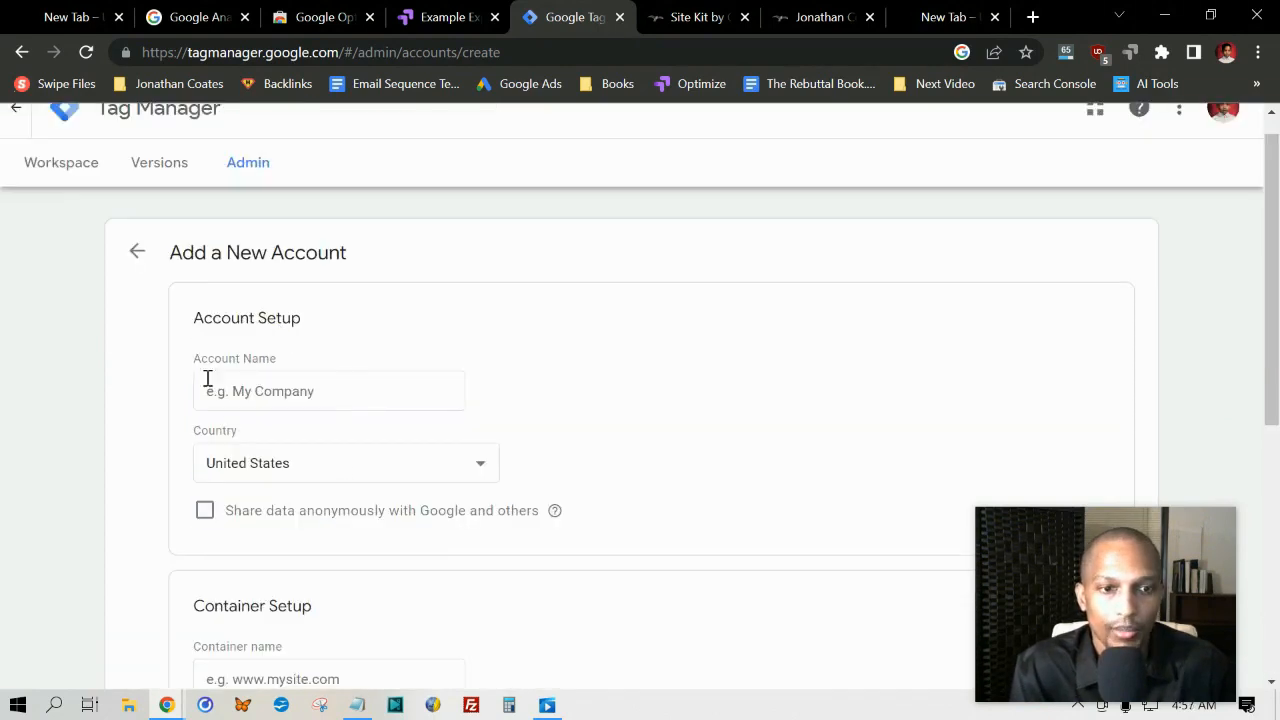
pyautogui.click(285, 373)
pyautogui.write('Example')
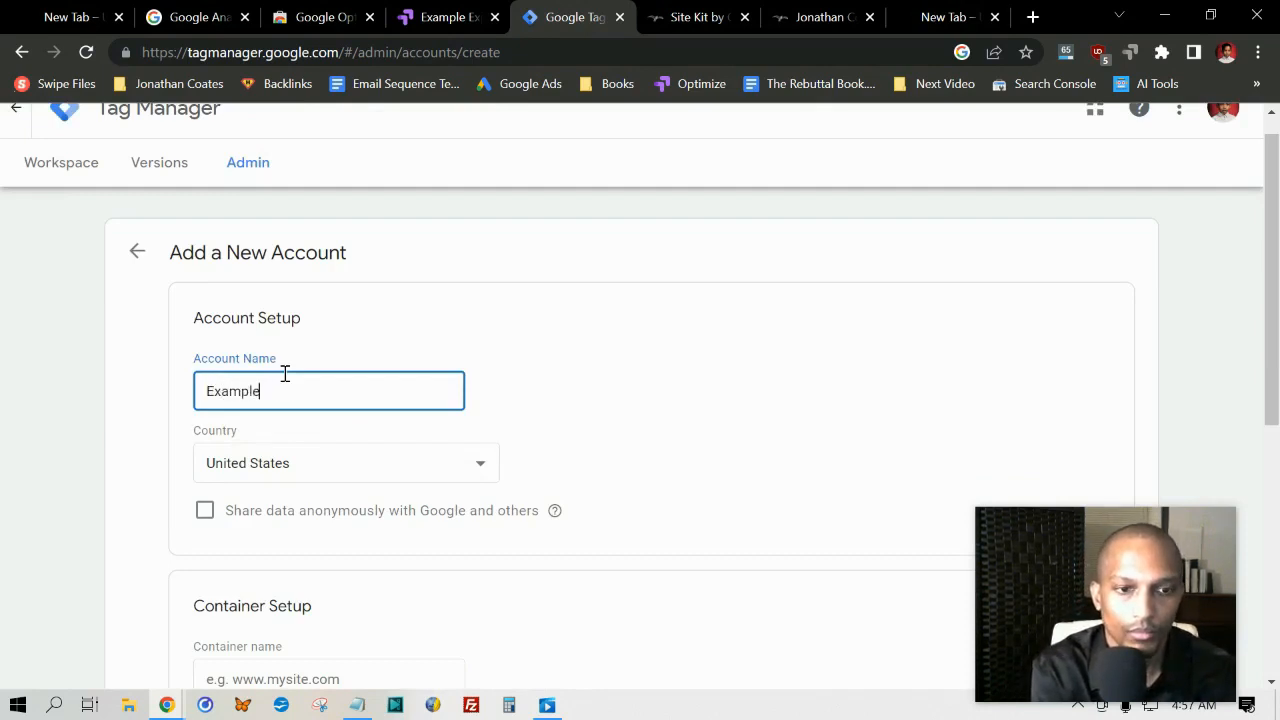
pyautogui.press('Tab')
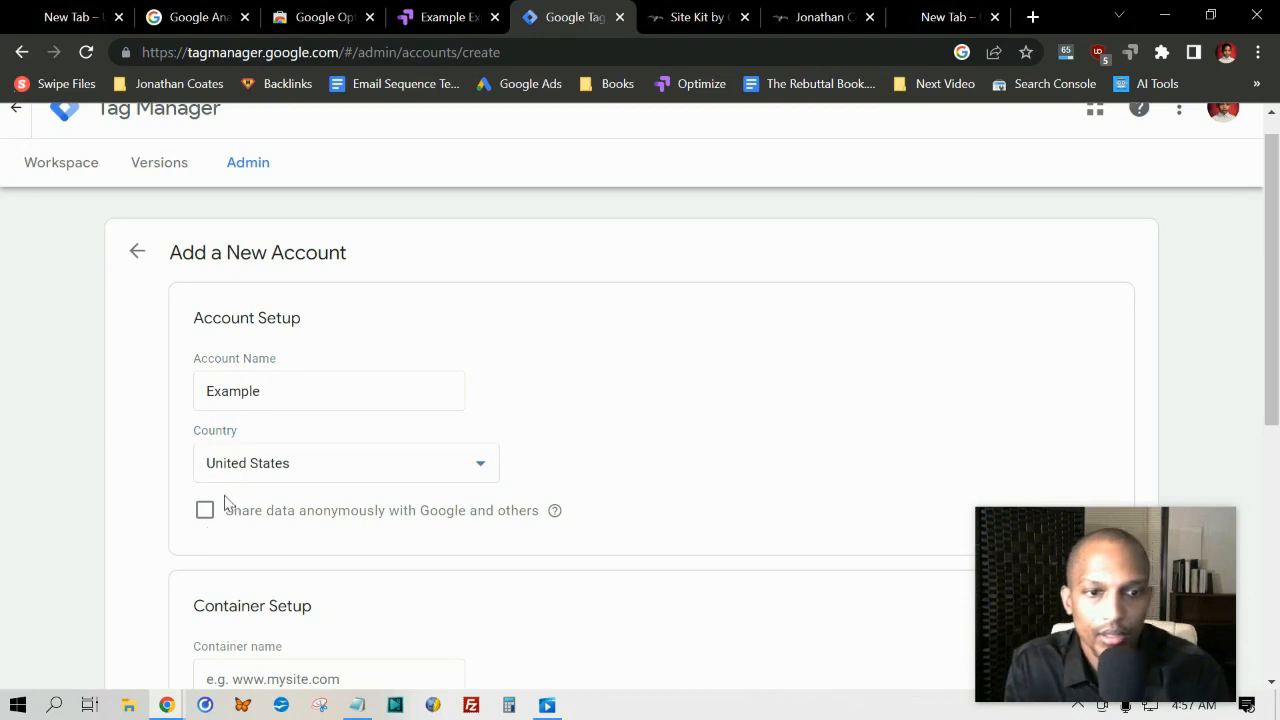
pyautogui.click(205, 511)
# Step: Name the container healthnfitnesstips.net, set Web as its target platform, and submit the new account for creation
pyautogui.scroll(-2, 66, 429)
pyautogui.click(244, 482)
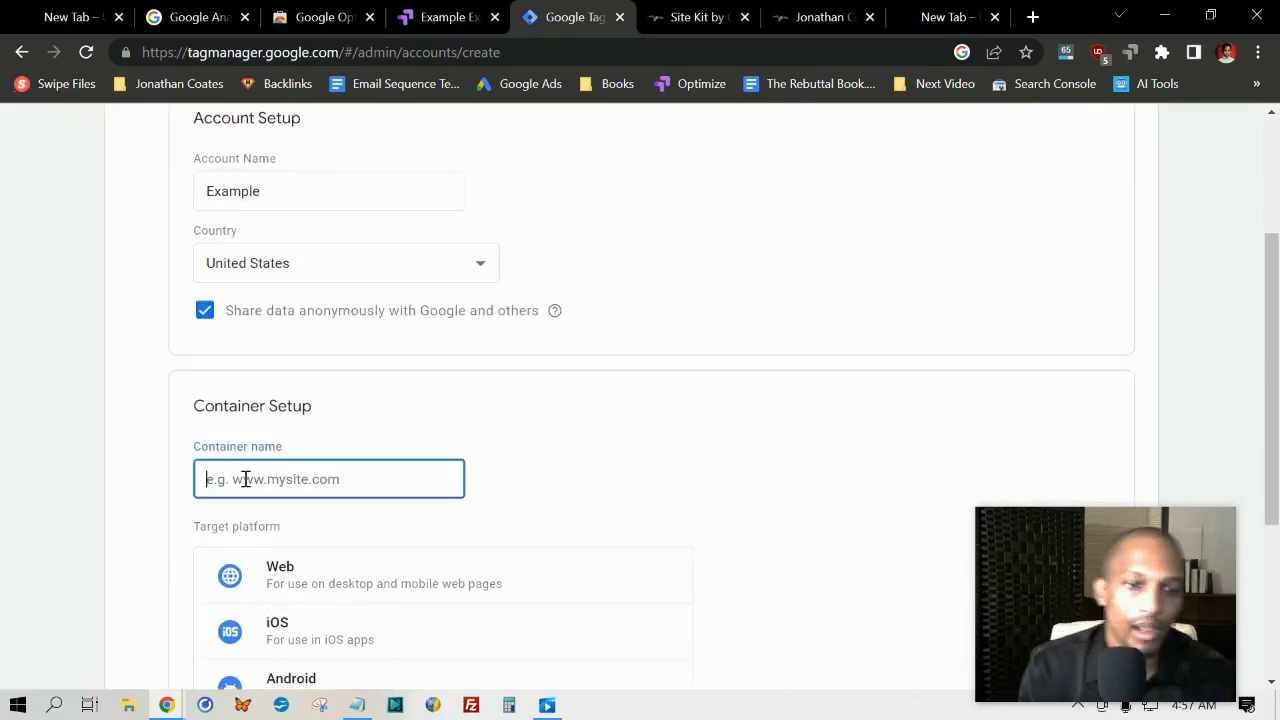
pyautogui.write('h')
pyautogui.press('BackSpace')
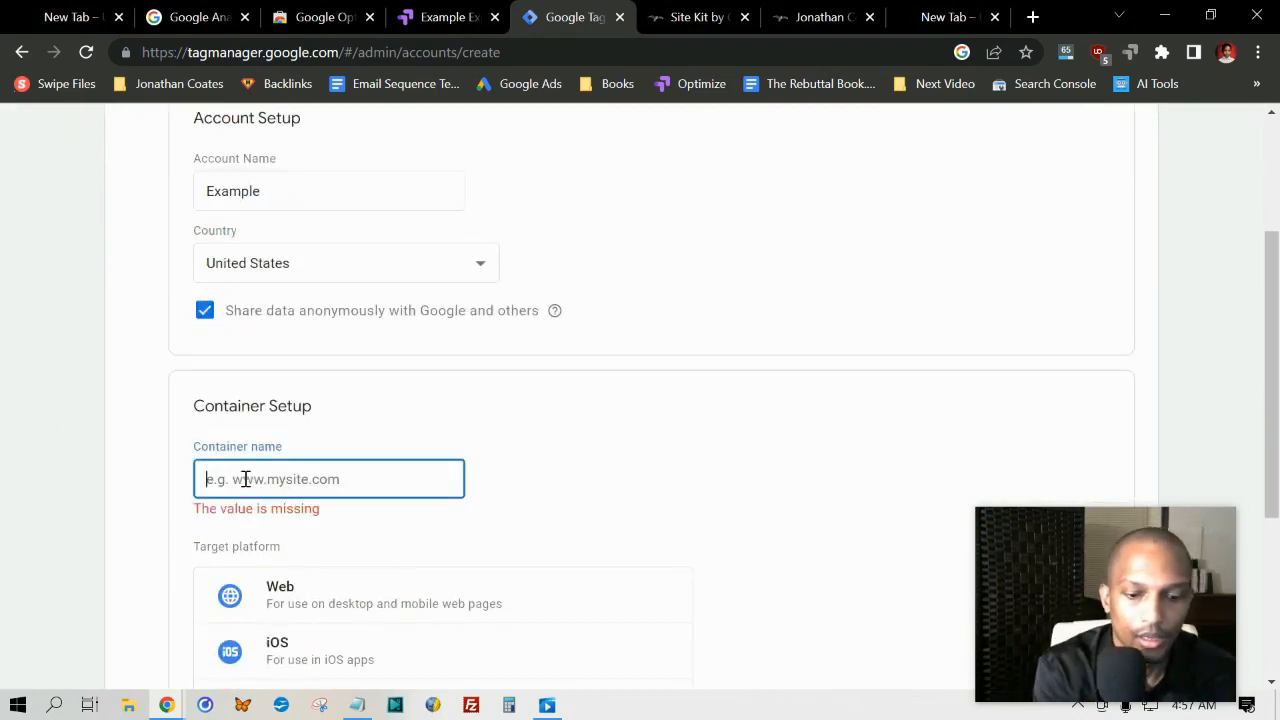
pyautogui.write('healthfitnesstips.net')
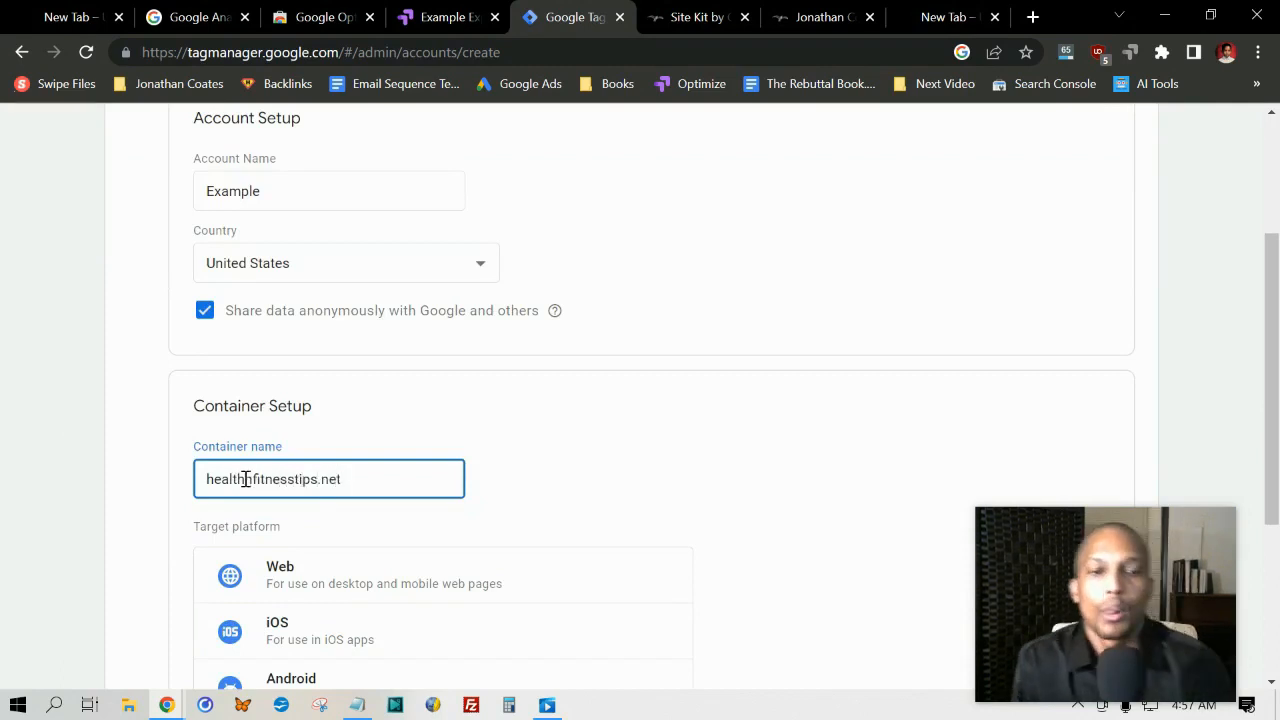
pyautogui.click(4, 417)
pyautogui.scroll(-2, 117, 417)
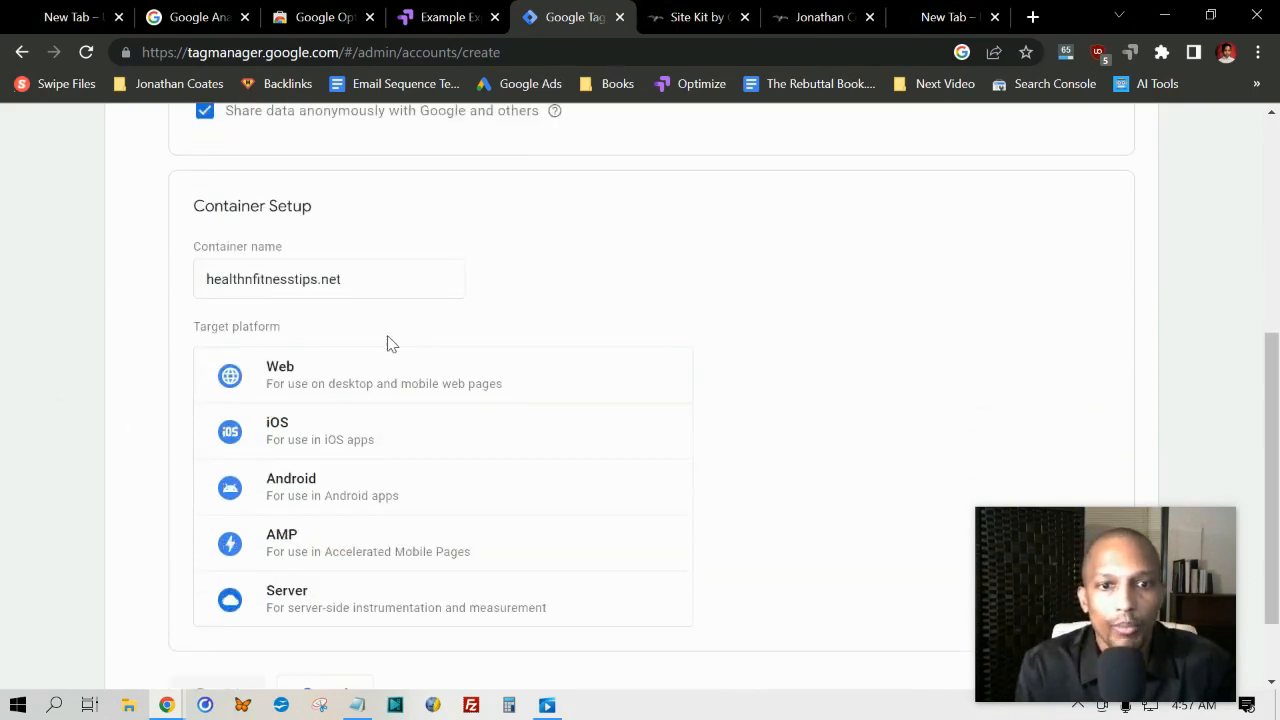
pyautogui.click(349, 378)
pyautogui.scroll(-1, 336, 386)
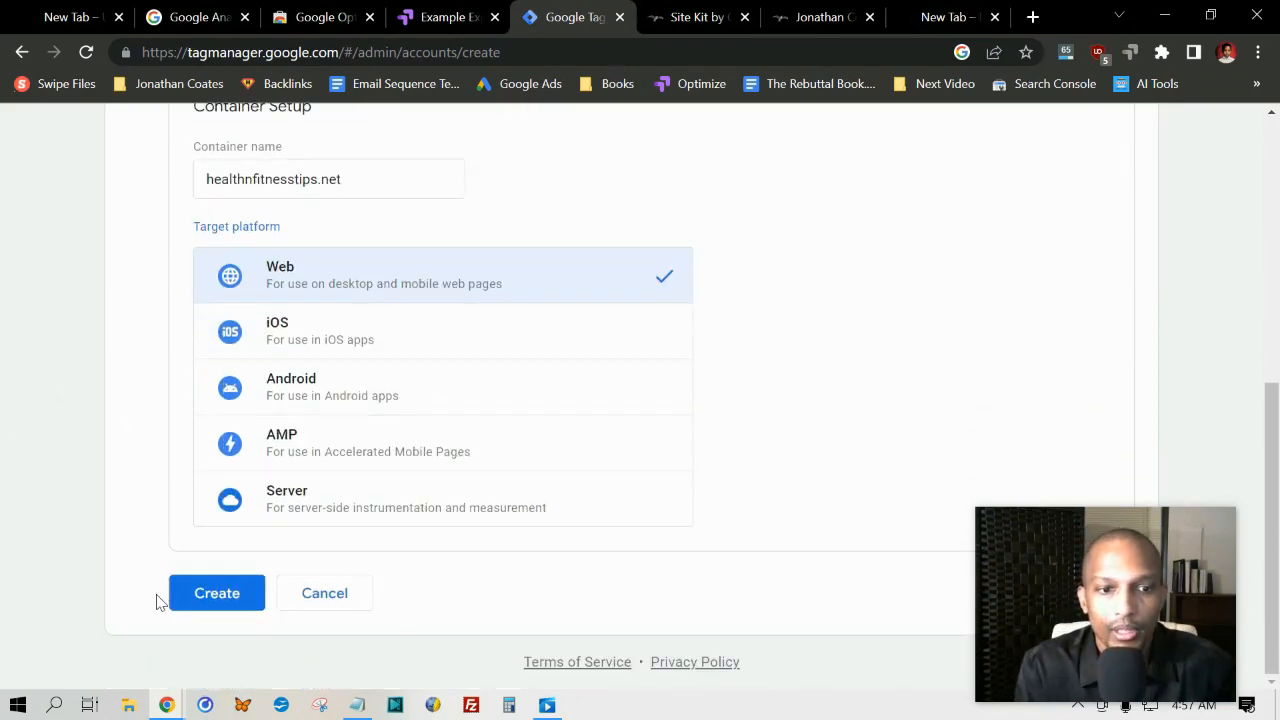
pyautogui.click(188, 599)
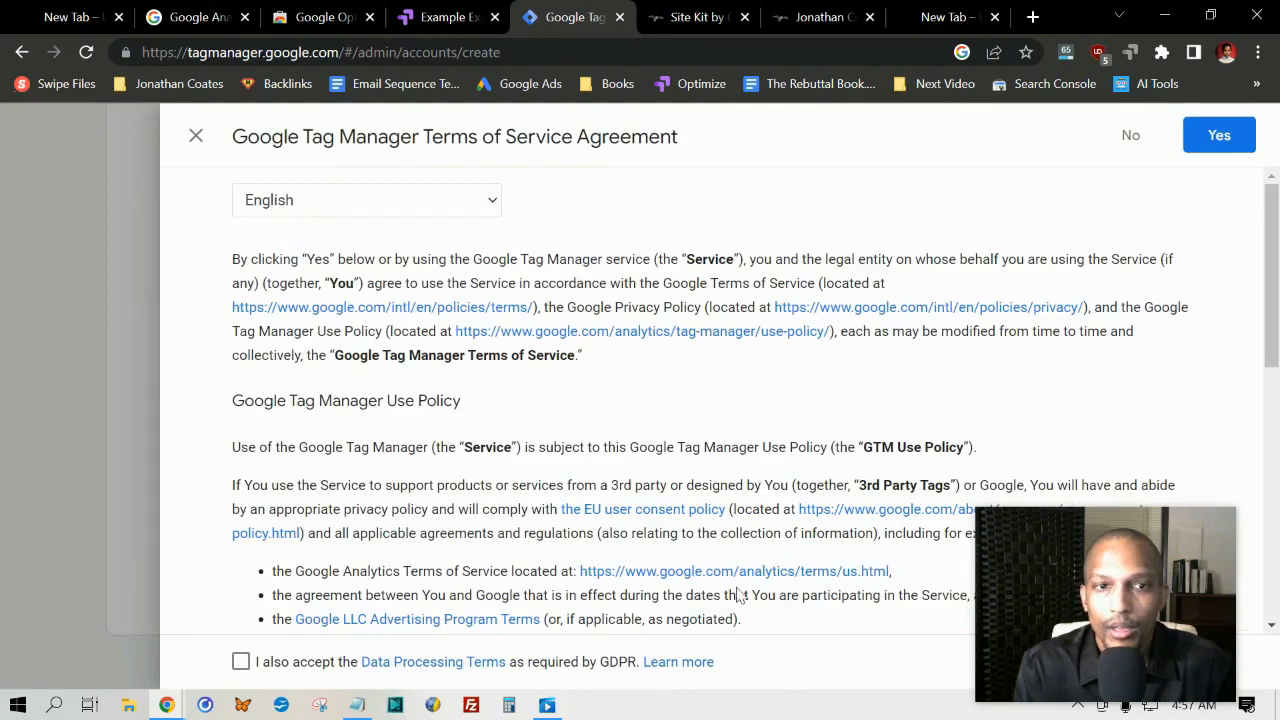
# Step: Accept the Tag Manager terms of service including the GDPR data processing terms, and dismiss the installation code dialog
pyautogui.moveTo(230, 139); pyautogui.dragTo(699, 133)
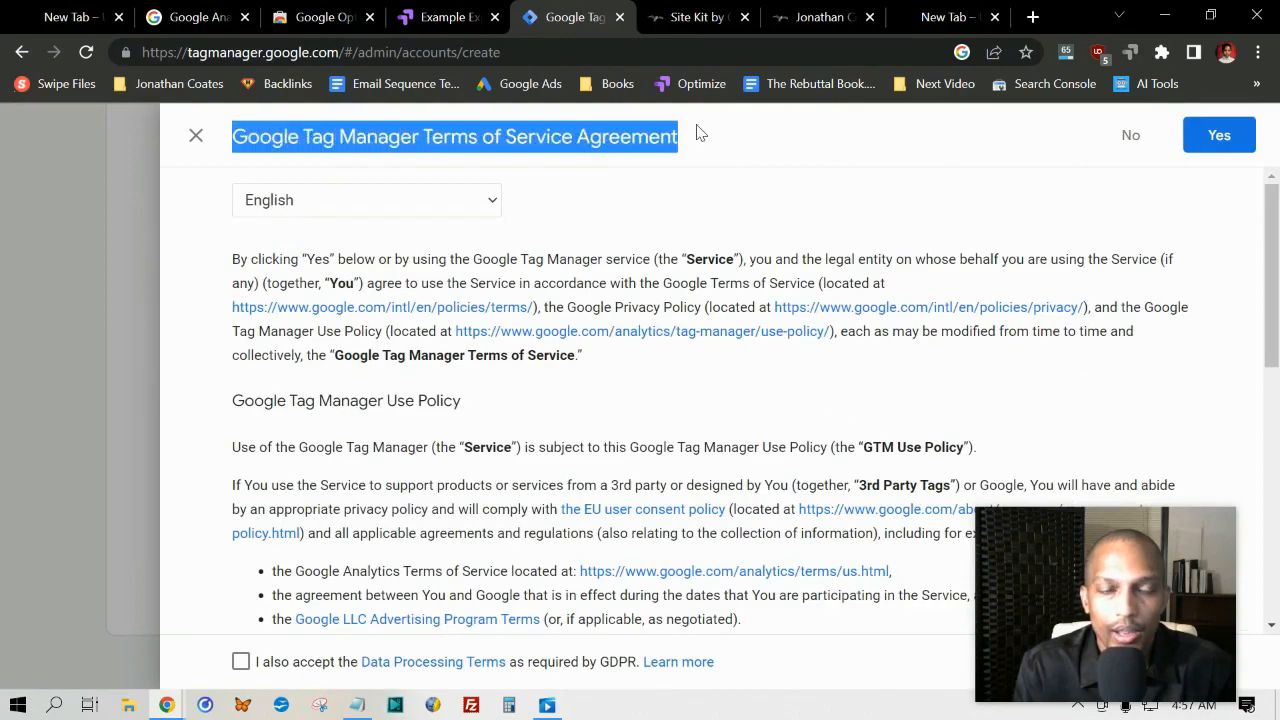
pyautogui.scroll(-10, 629, 403)
pyautogui.scroll(10, 594, 480)
pyautogui.click(517, 360)
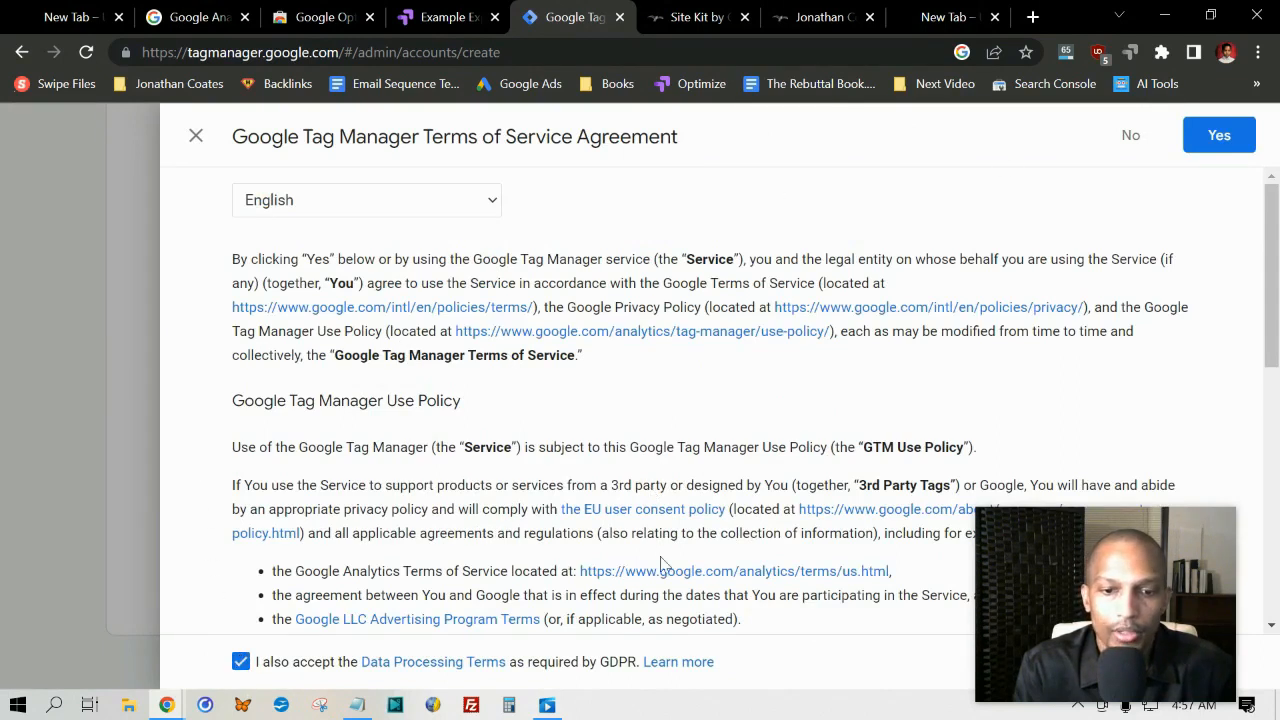
pyautogui.click(1221, 136)
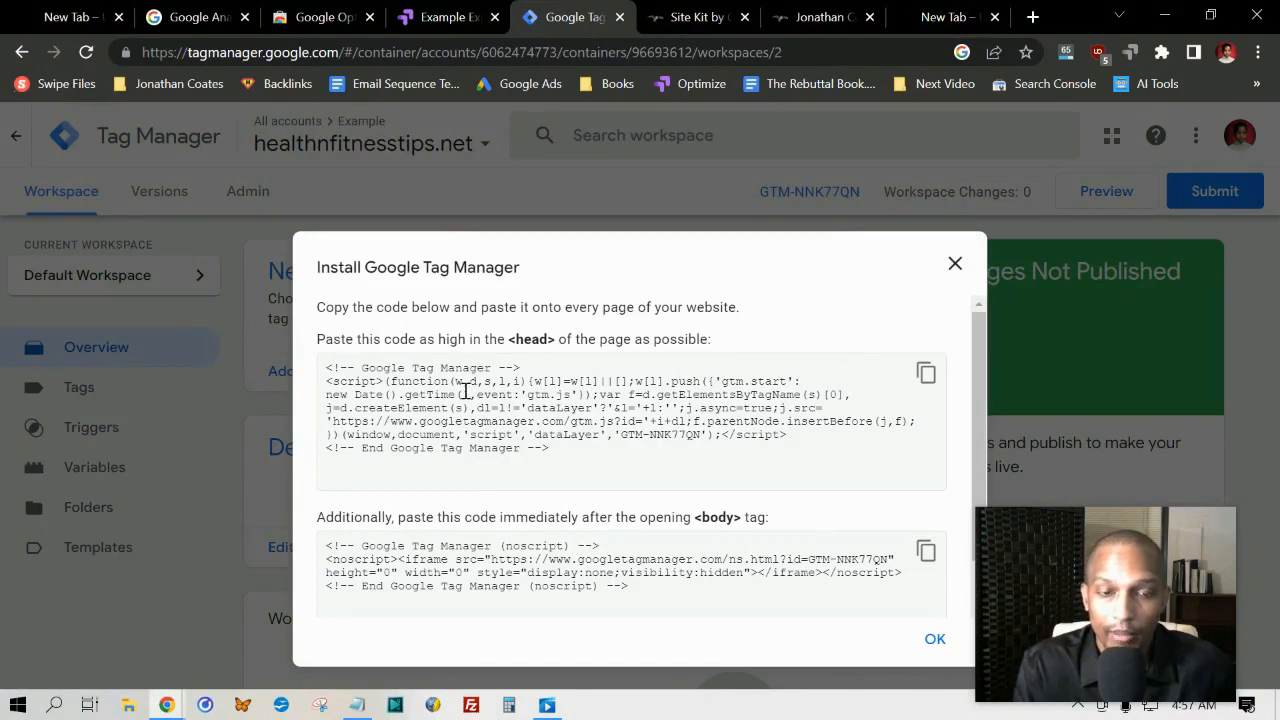
pyautogui.click(955, 263)
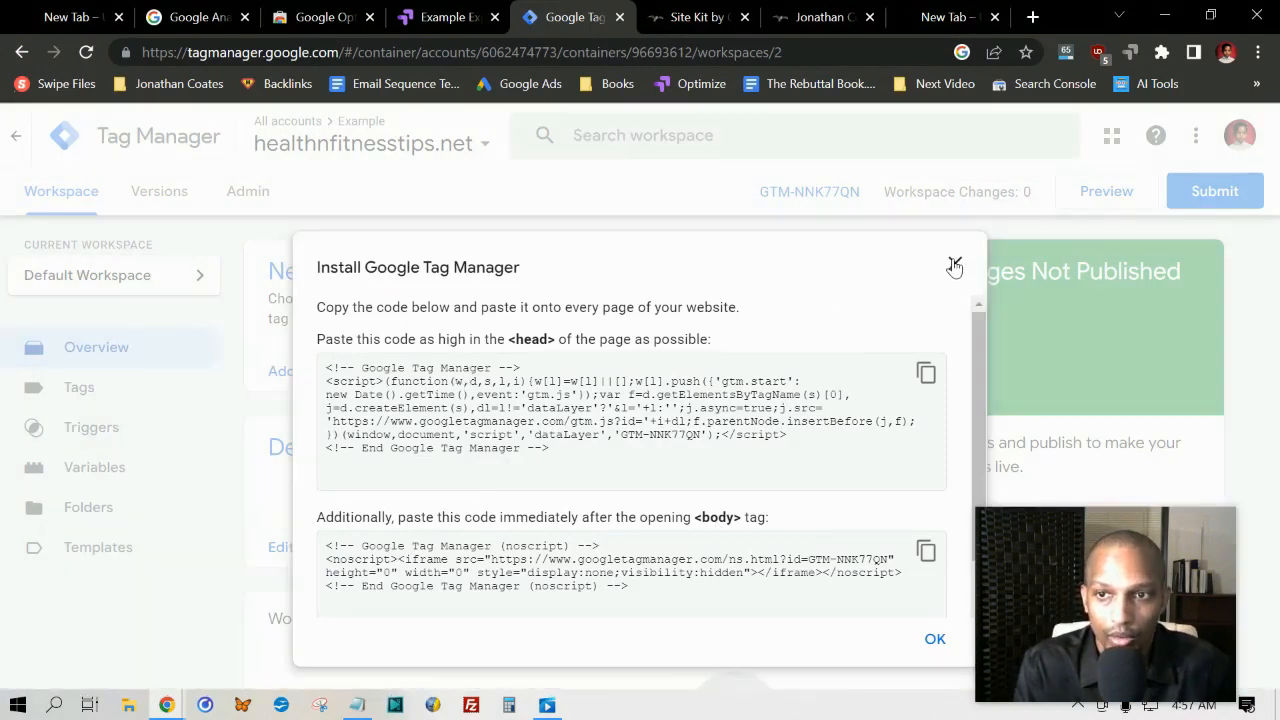
# Step: Add a new tag in the workspace and name it Example
pyautogui.click(313, 268)
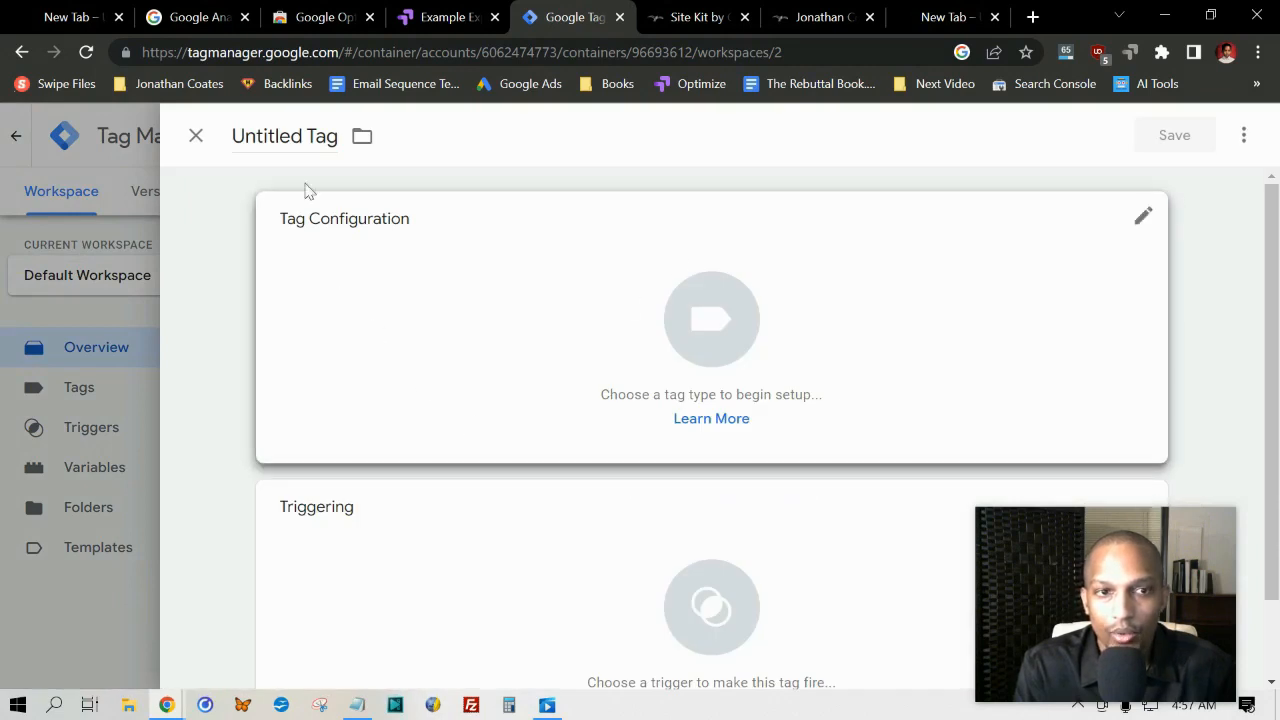
pyautogui.click(336, 132)
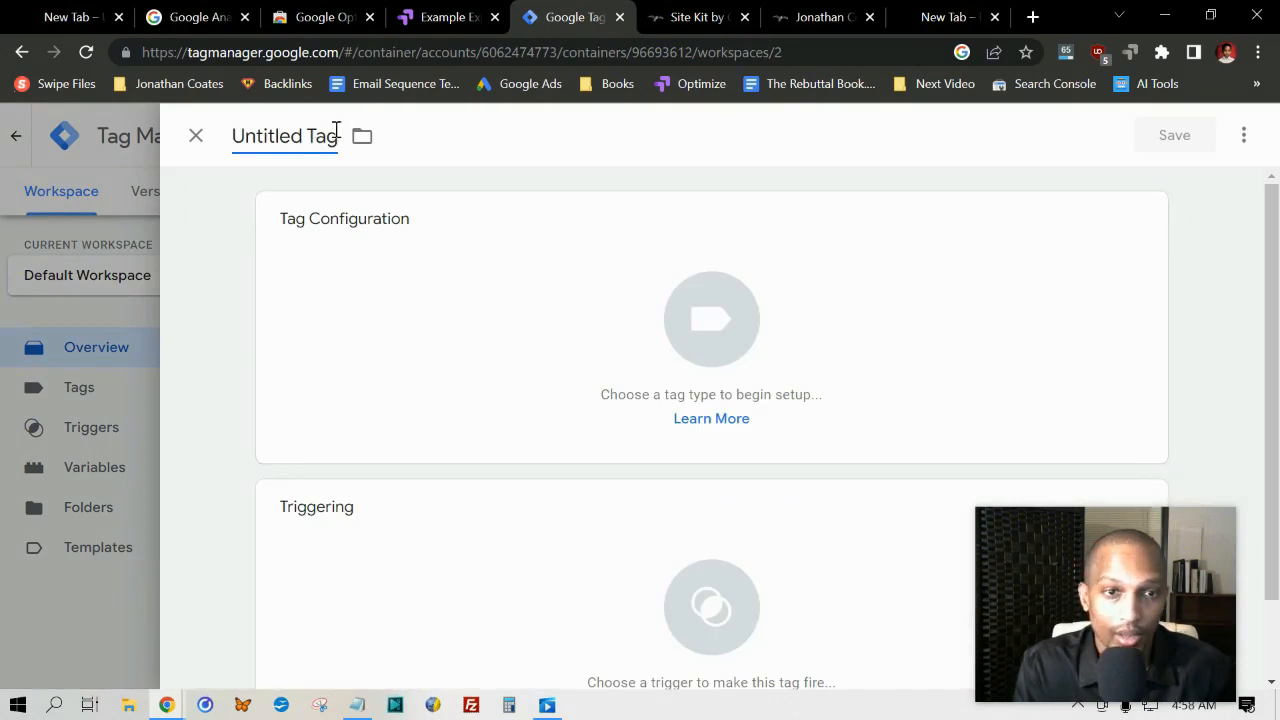
pyautogui.moveTo(336, 132); pyautogui.dragTo(177, 137)
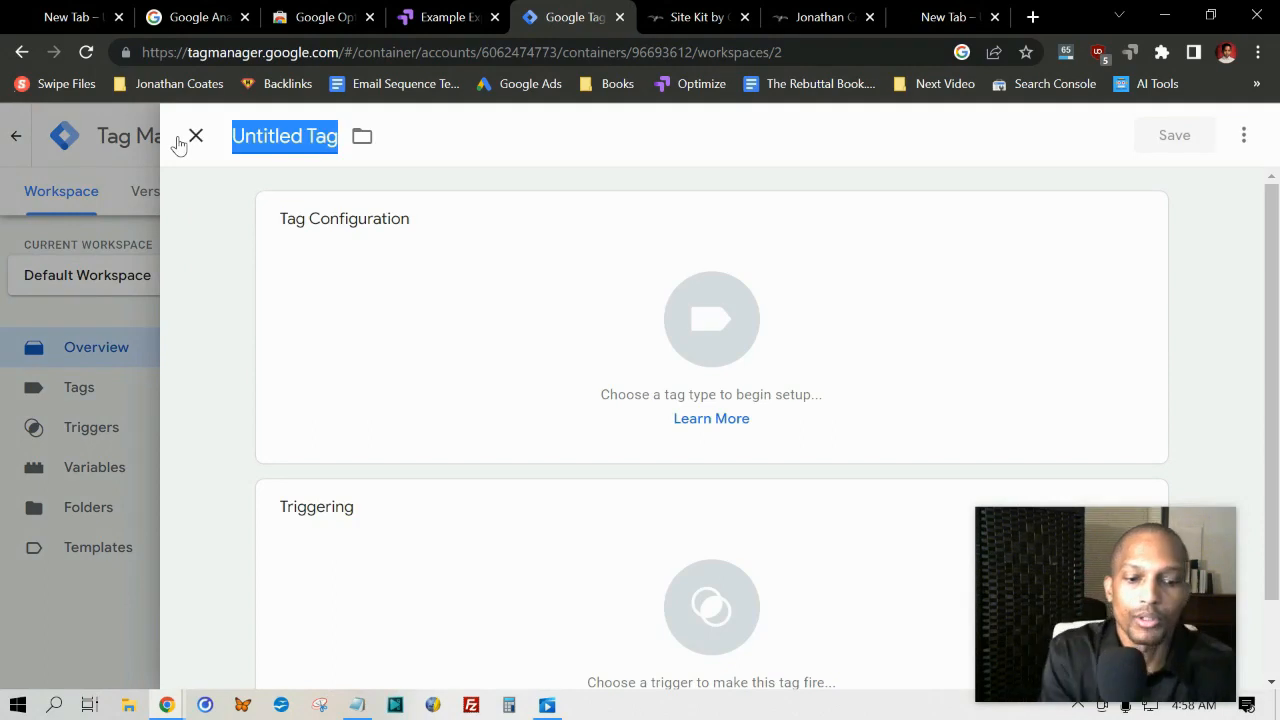
pyautogui.write('Example')
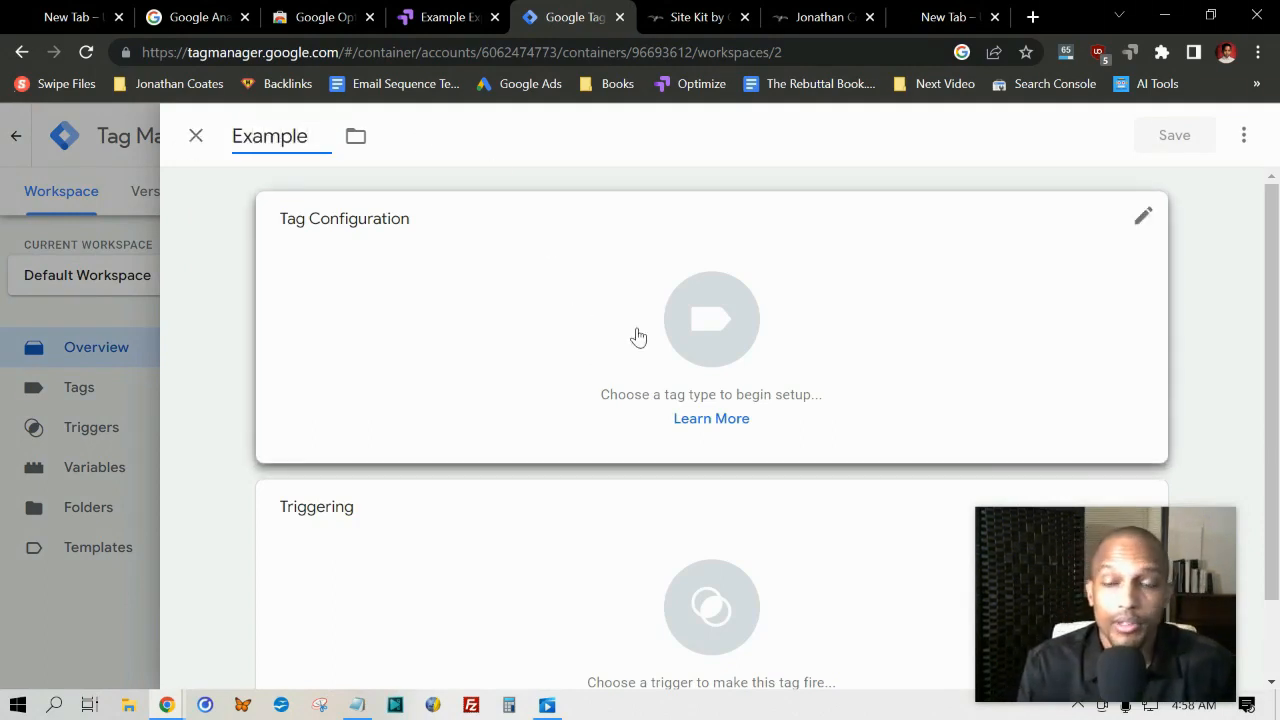
# Step: Set the tag type of the Example tag to Google Optimize
pyautogui.click(694, 325)
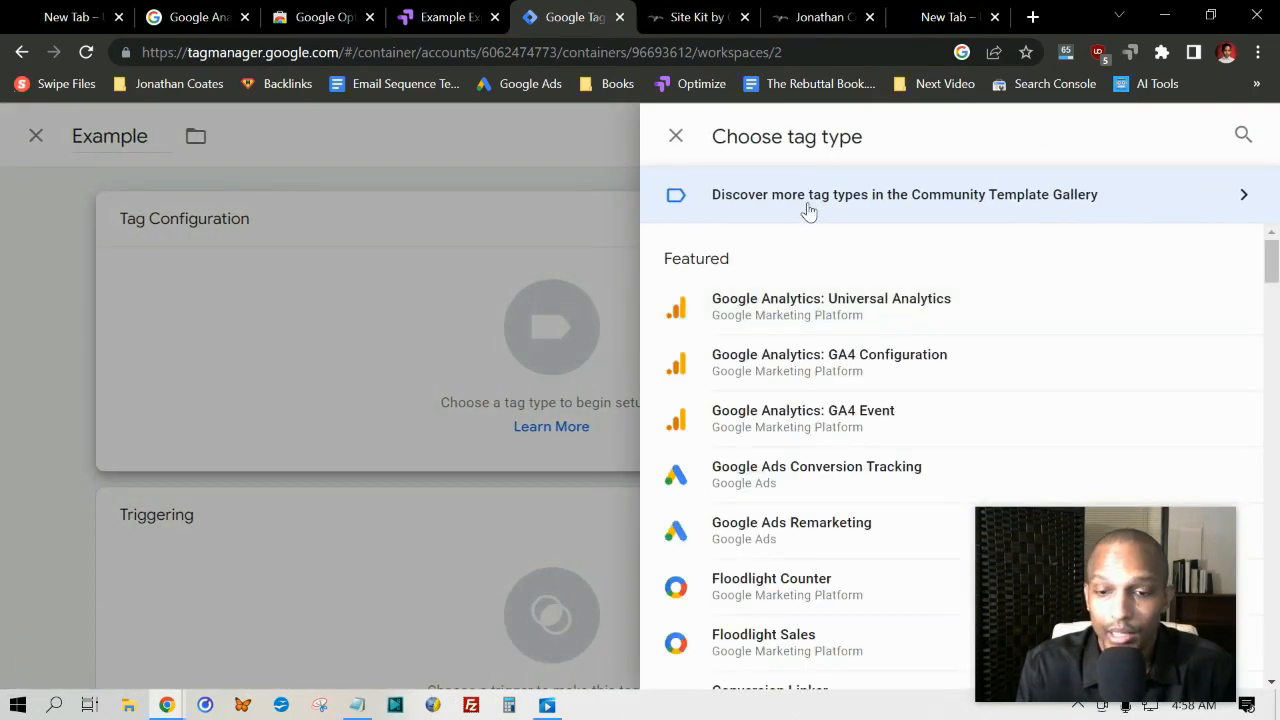
pyautogui.scroll(-1, 810, 335)
pyautogui.scroll(-3, 810, 335)
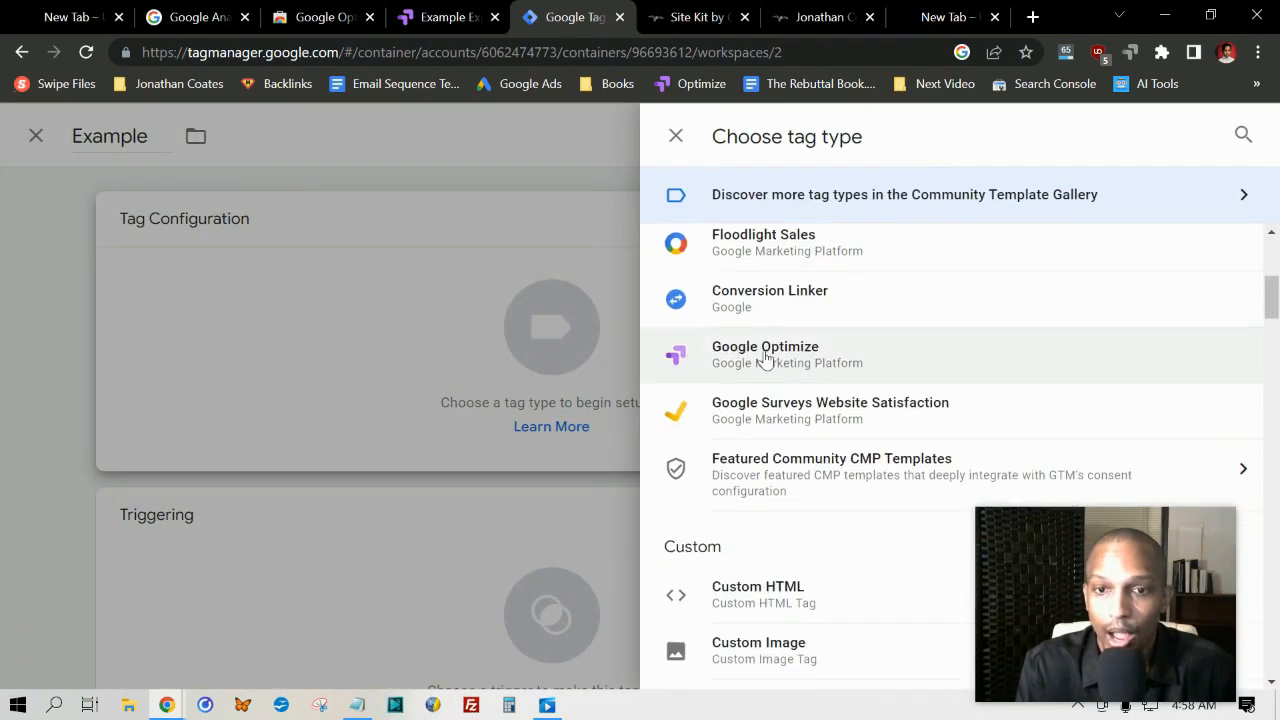
pyautogui.click(765, 358)
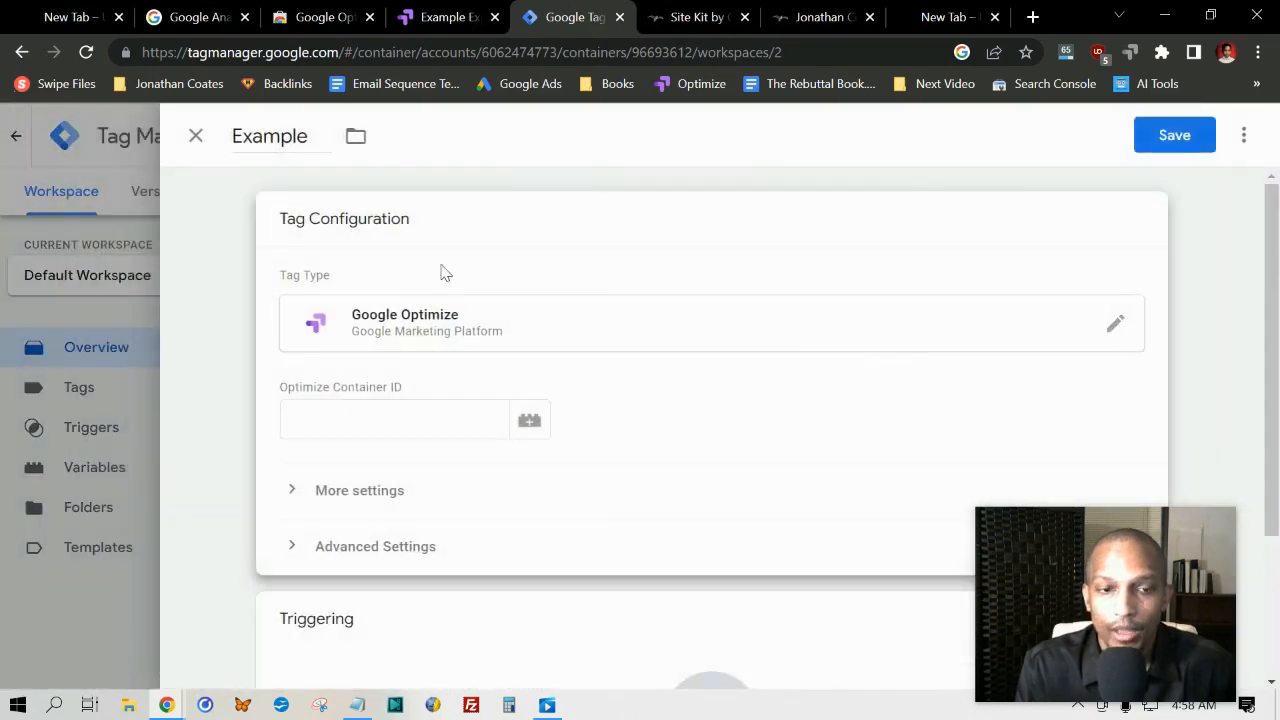
# Step: Copy the website's container ID from the Google Optimize accounts page into the tag's Optimize Container ID in Tag Manager
pyautogui.click(345, 419)
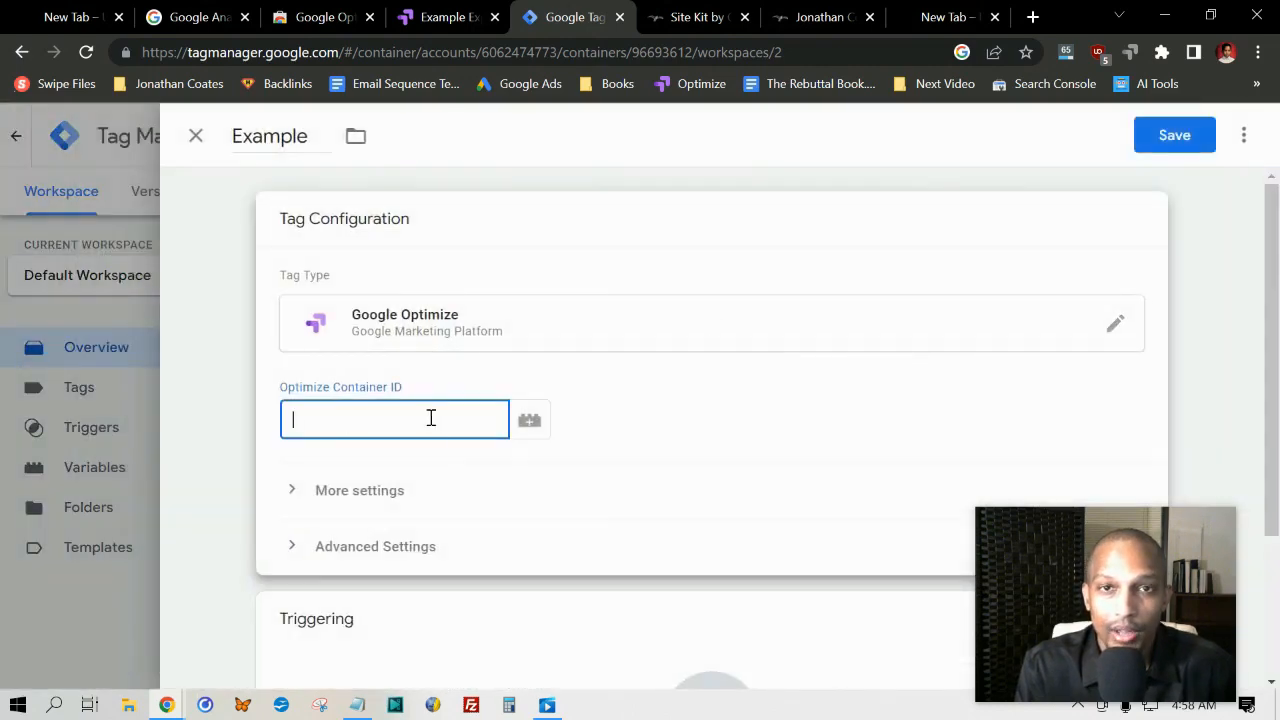
pyautogui.click(440, 17)
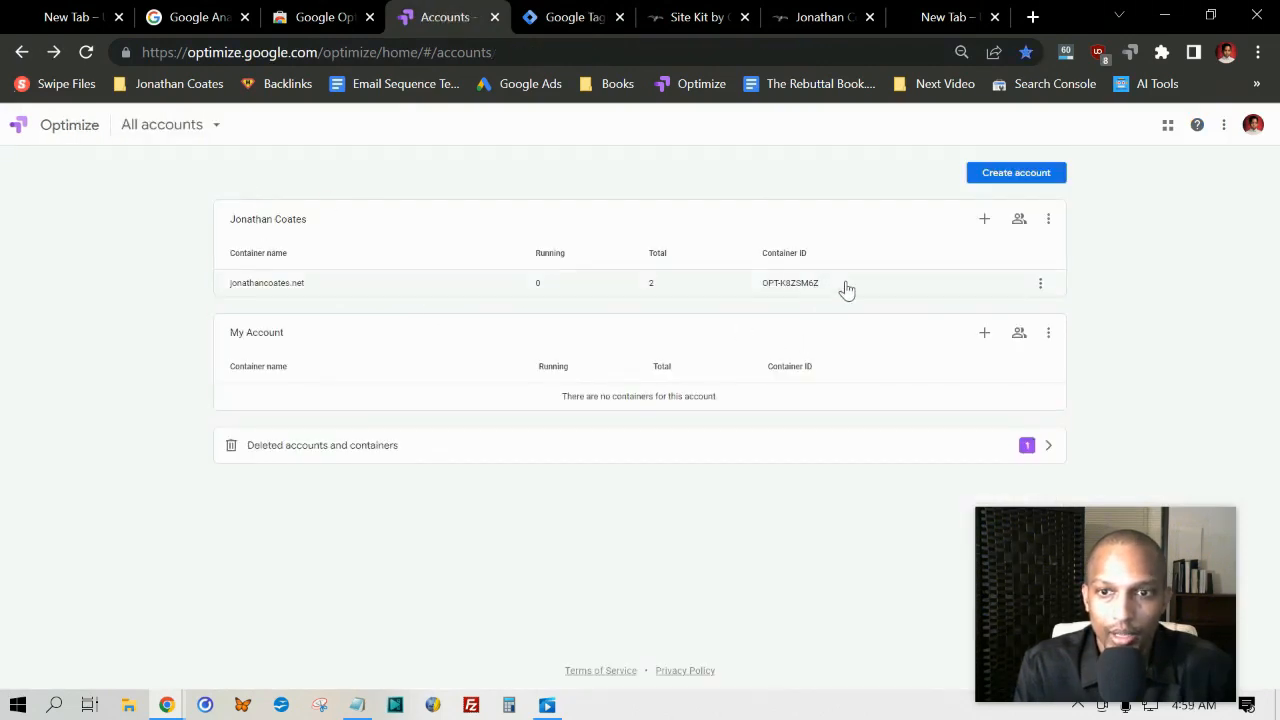
pyautogui.moveTo(846, 289); pyautogui.dragTo(760, 290)
pyautogui.rightClick(760, 290)
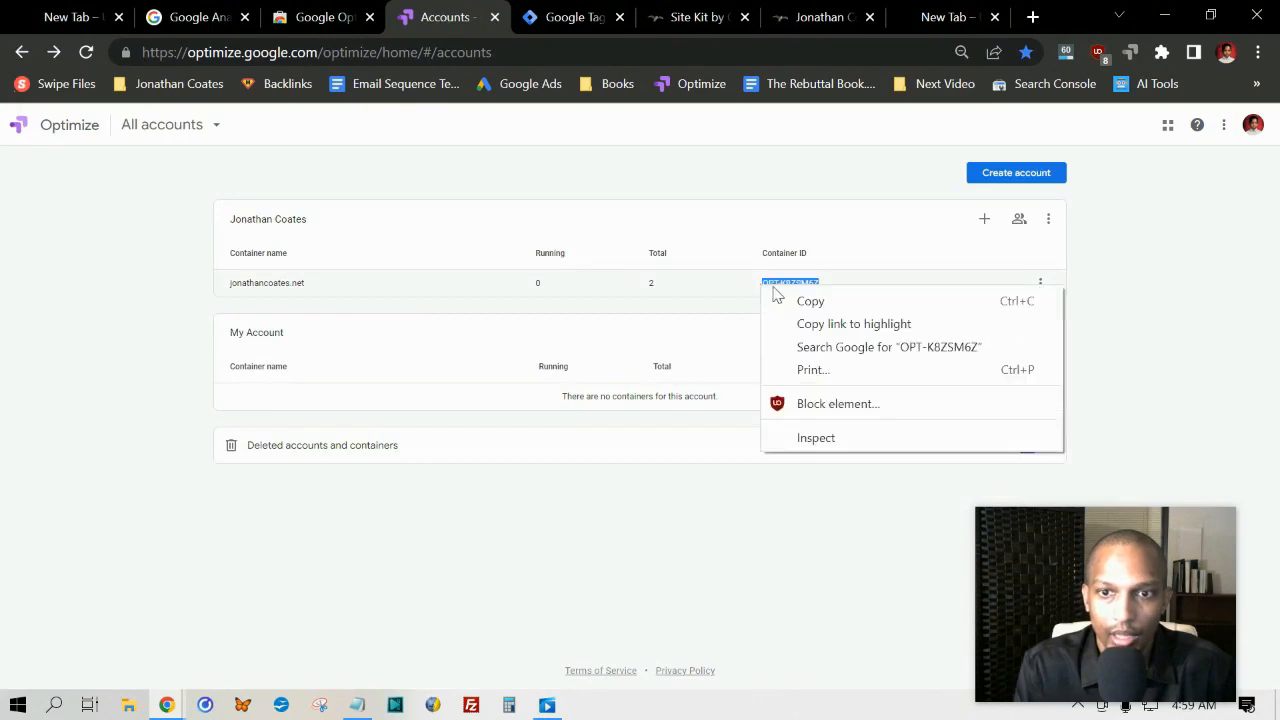
pyautogui.click(790, 302)
pyautogui.click(580, 17)
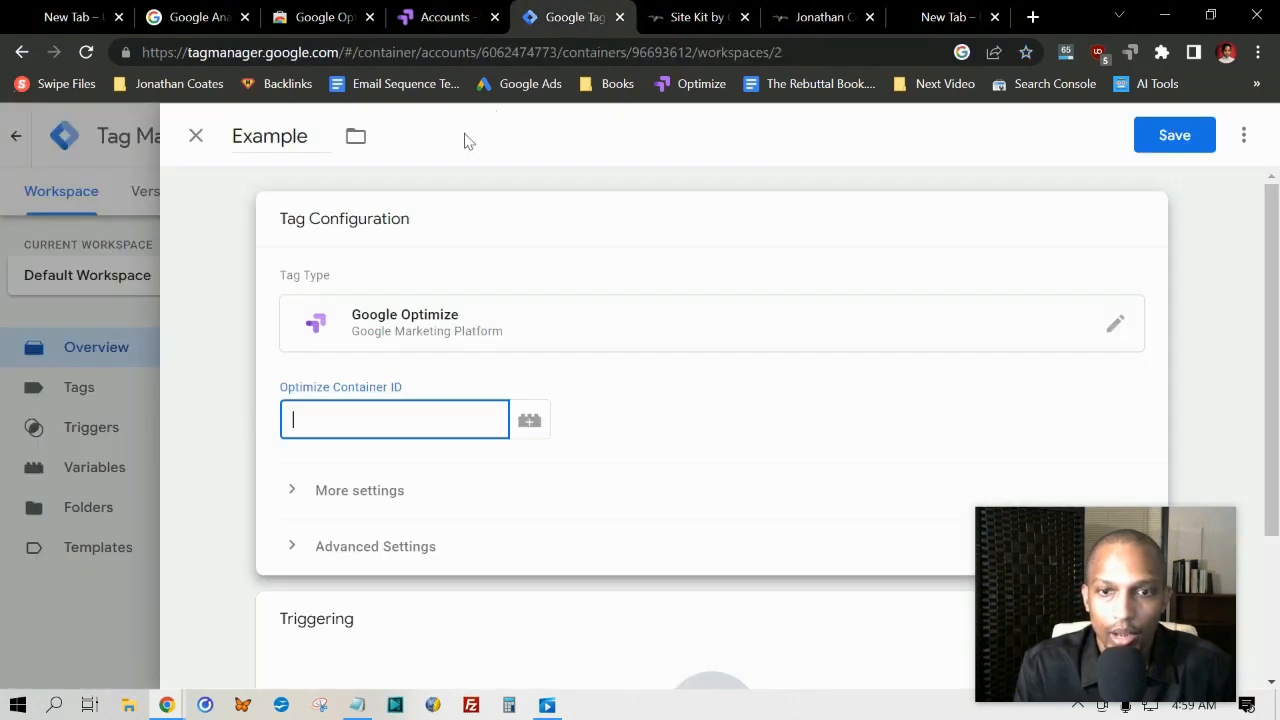
pyautogui.rightClick(409, 428)
pyautogui.click(436, 245)
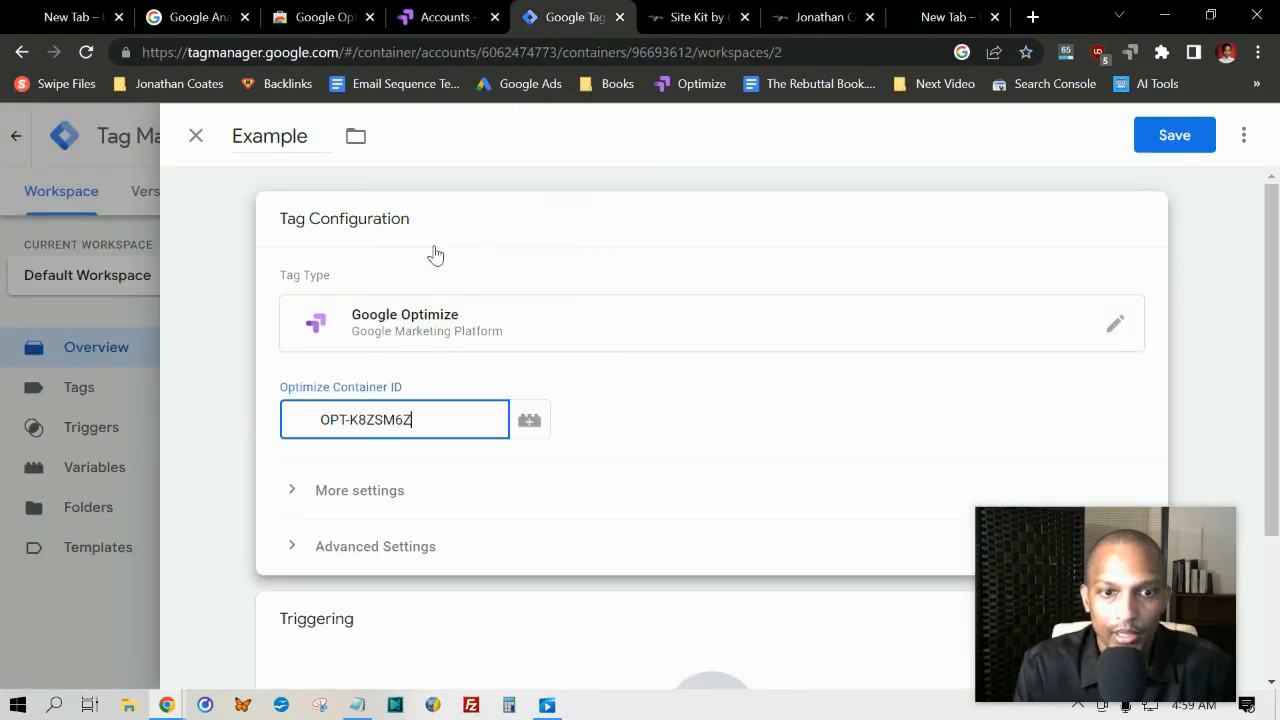
pyautogui.click(241, 412)
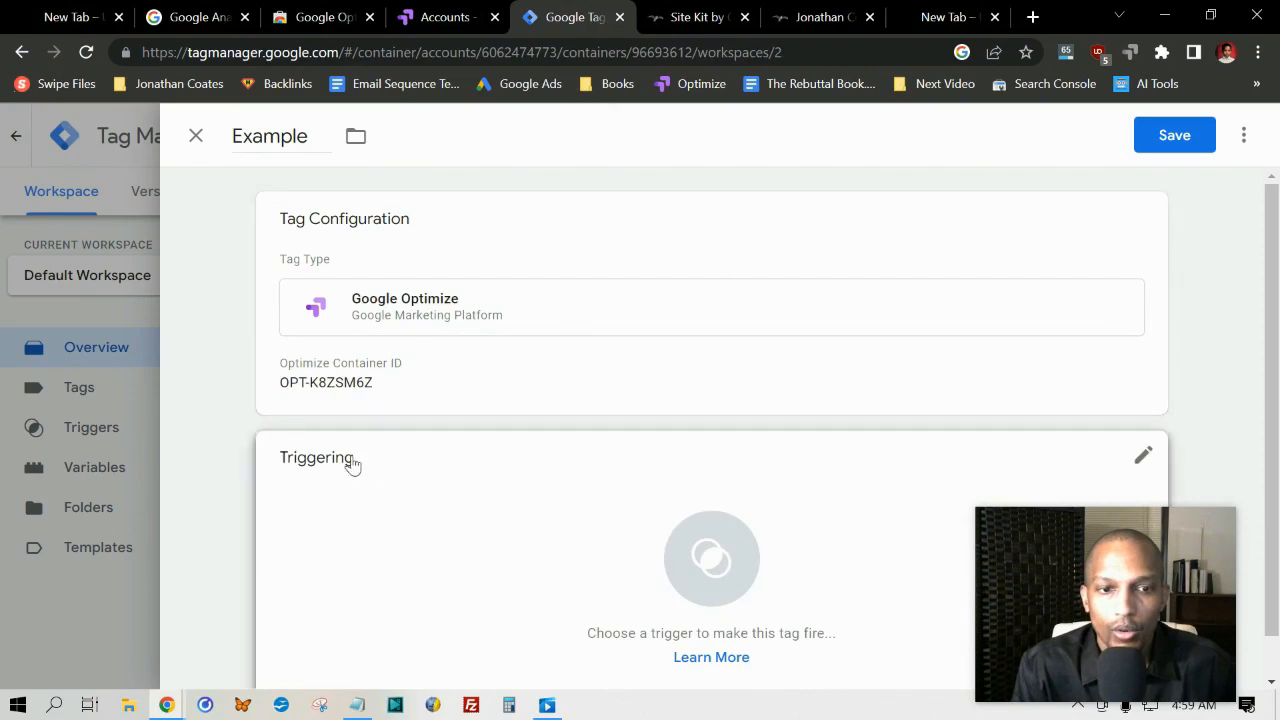
# Step: Assign the All Pages page view trigger to the Example tag, save it, and check the workspace changes
pyautogui.scroll(-1, 629, 558)
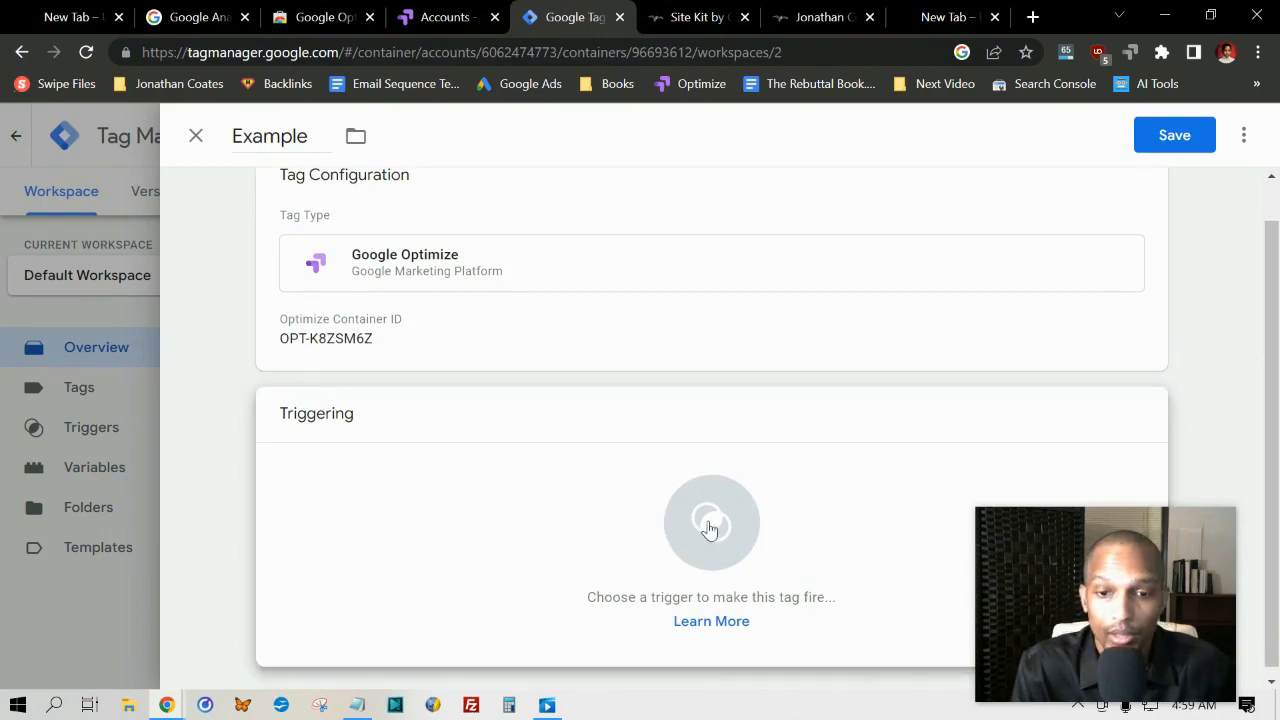
pyautogui.click(711, 521)
pyautogui.click(278, 228)
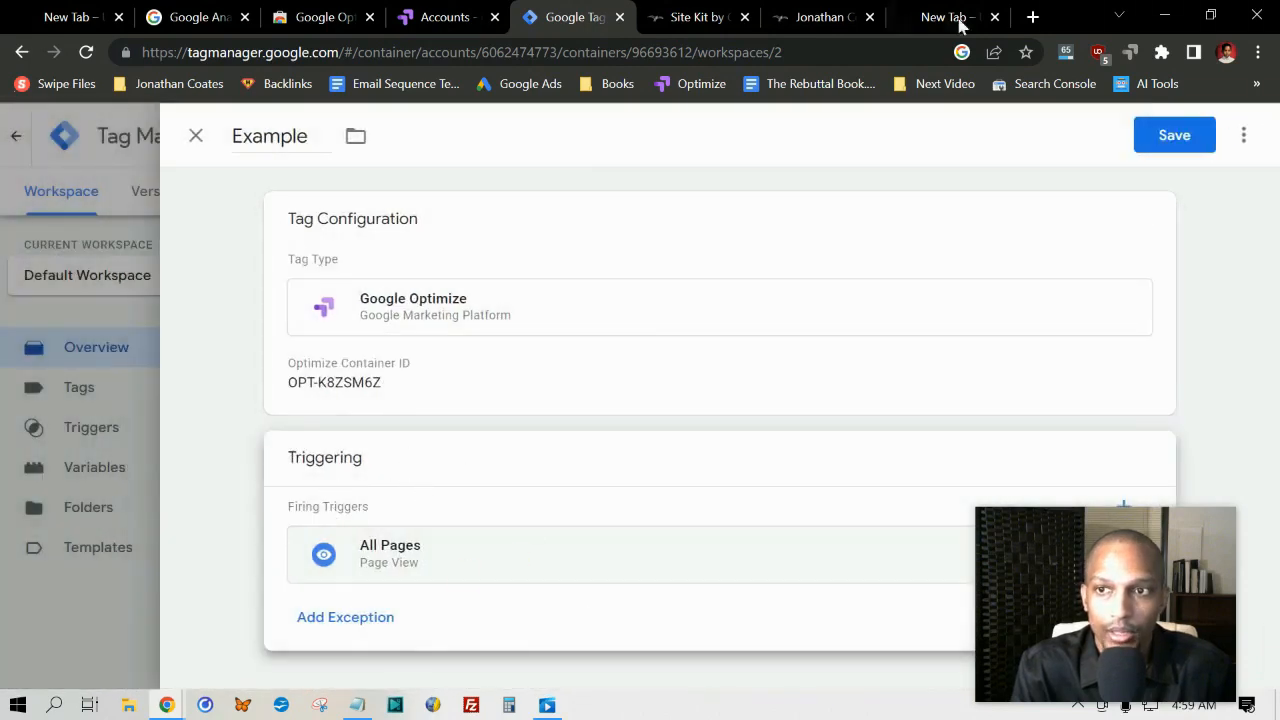
pyautogui.click(1174, 135)
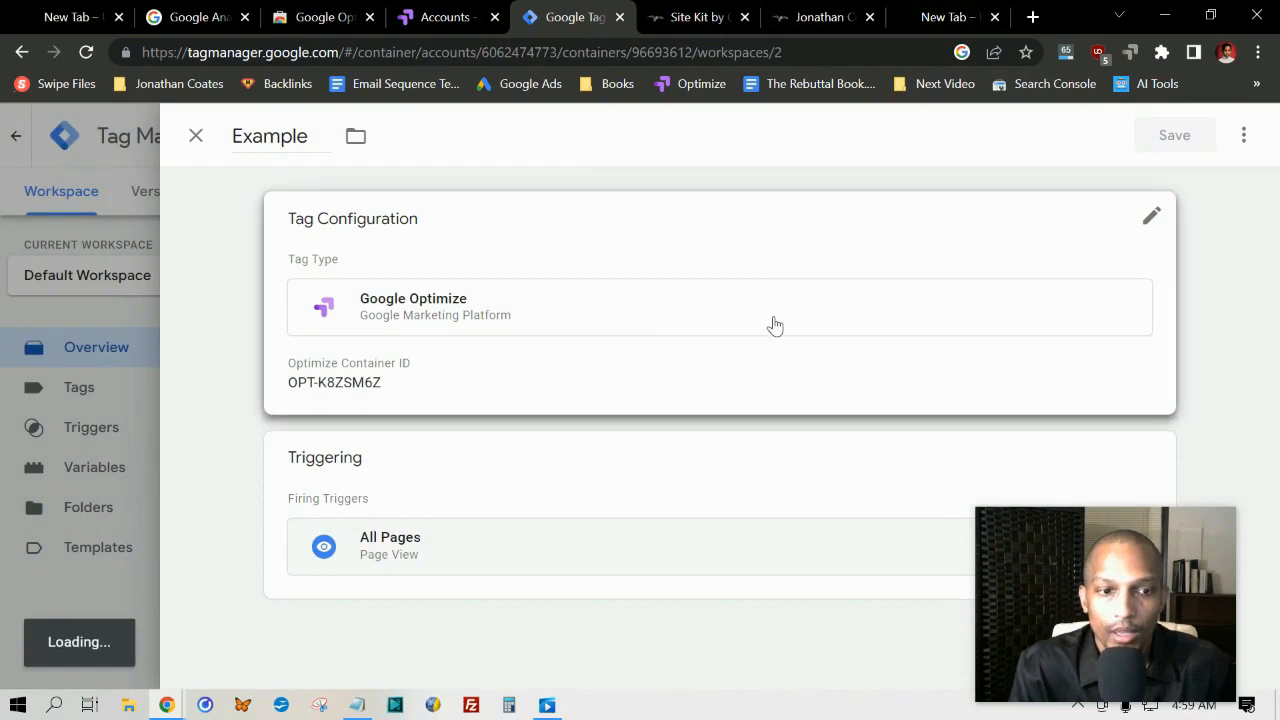
pyautogui.scroll(-2, 760, 315)
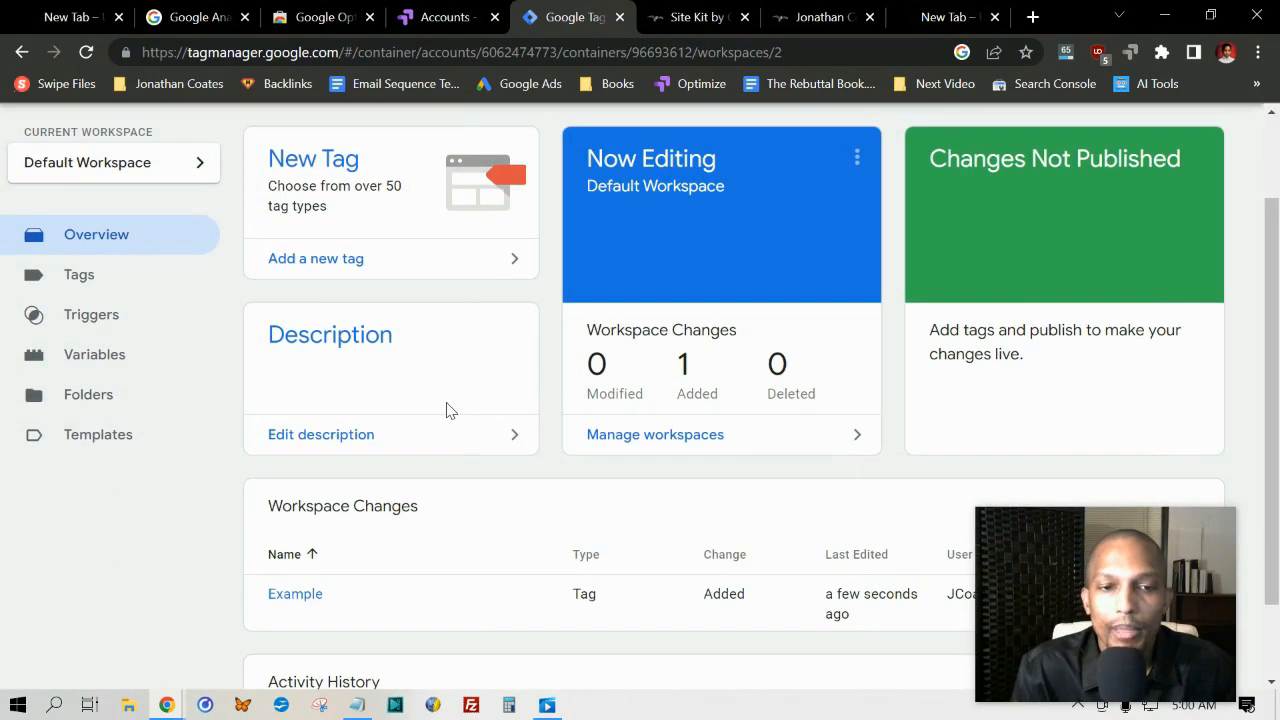
pyautogui.scroll(-2, 447, 410)
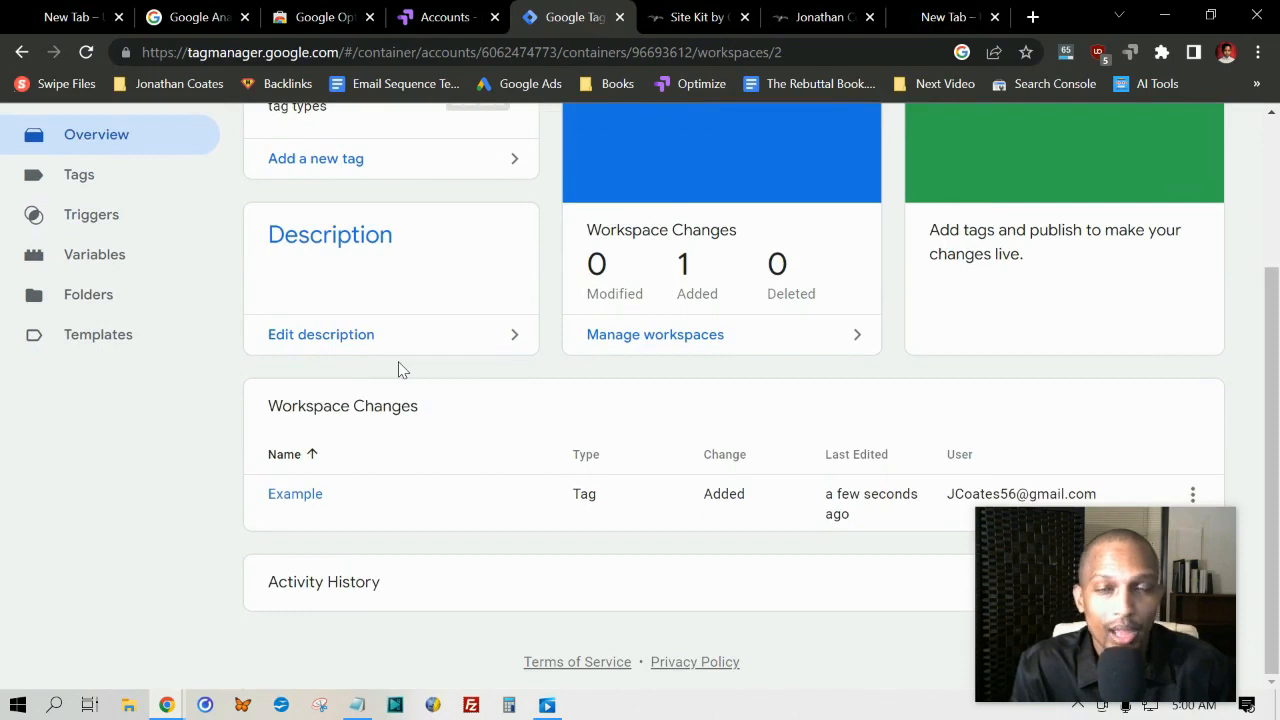
# Step: Switch to Site Kit in the WordPress dashboard and open its connected services settings
pyautogui.click(680, 17)
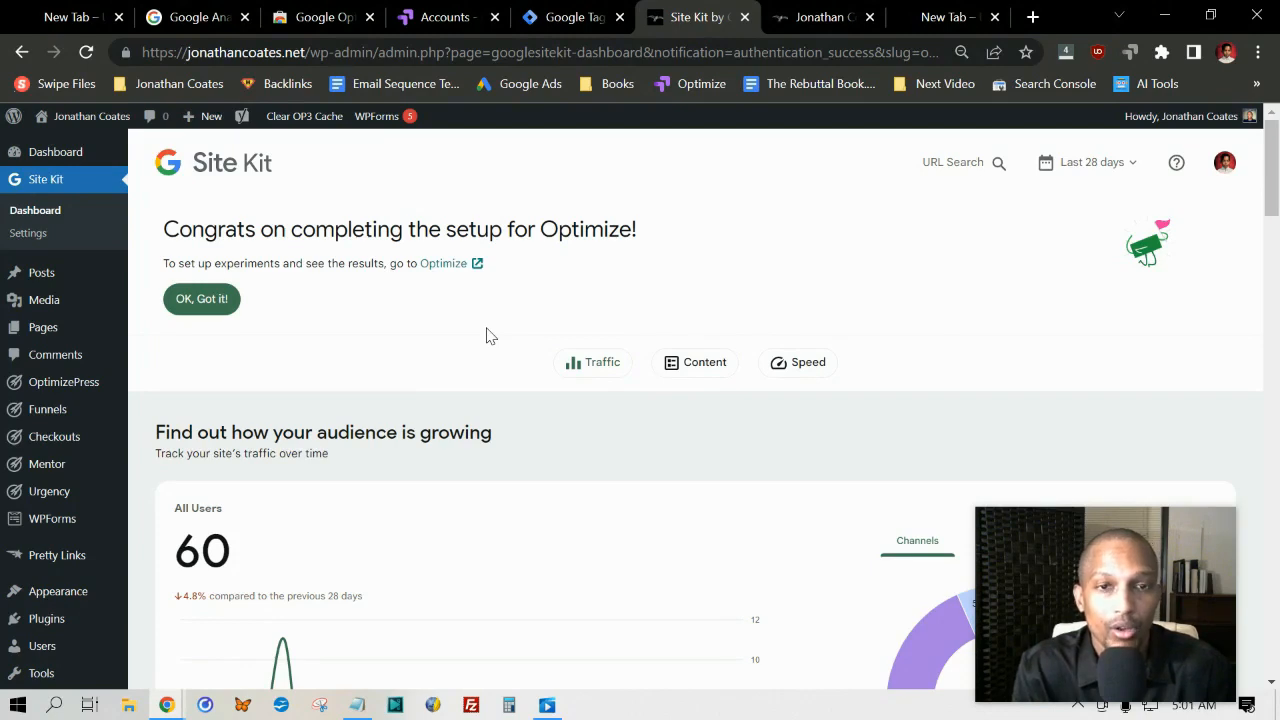
pyautogui.click(47, 232)
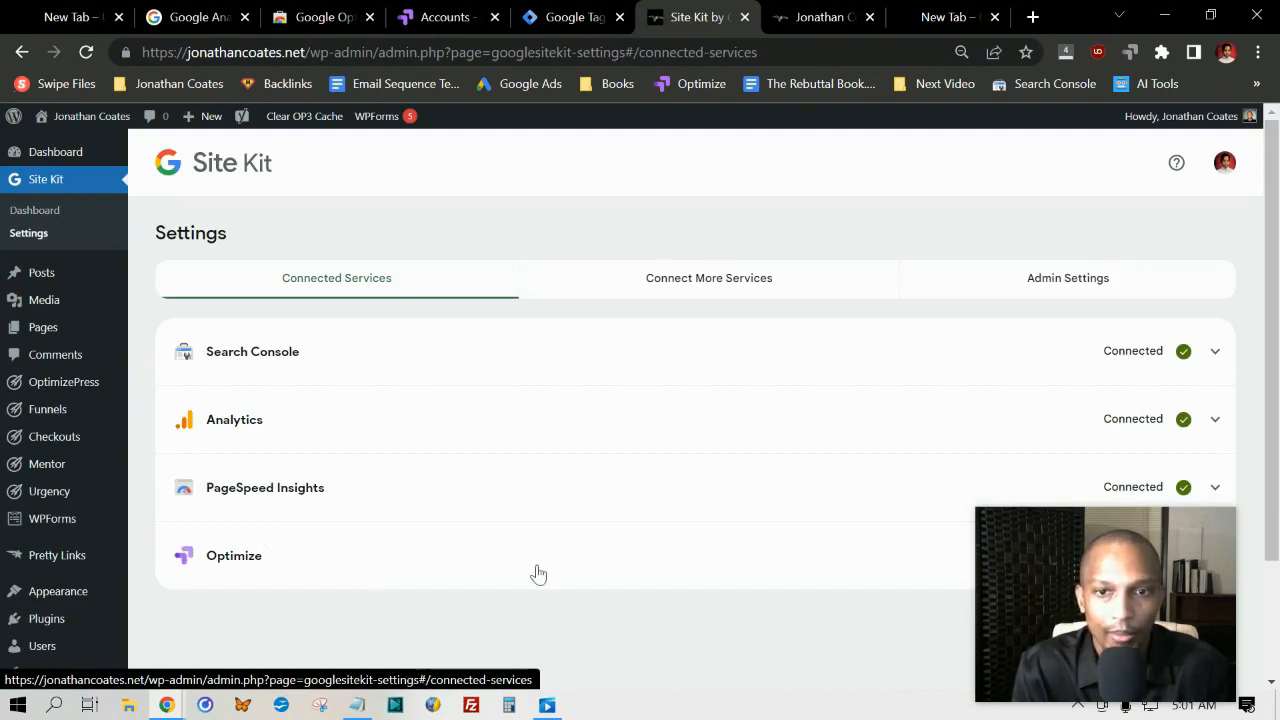
# Step: Check which additional services can still be connected in Site Kit
pyautogui.click(677, 289)
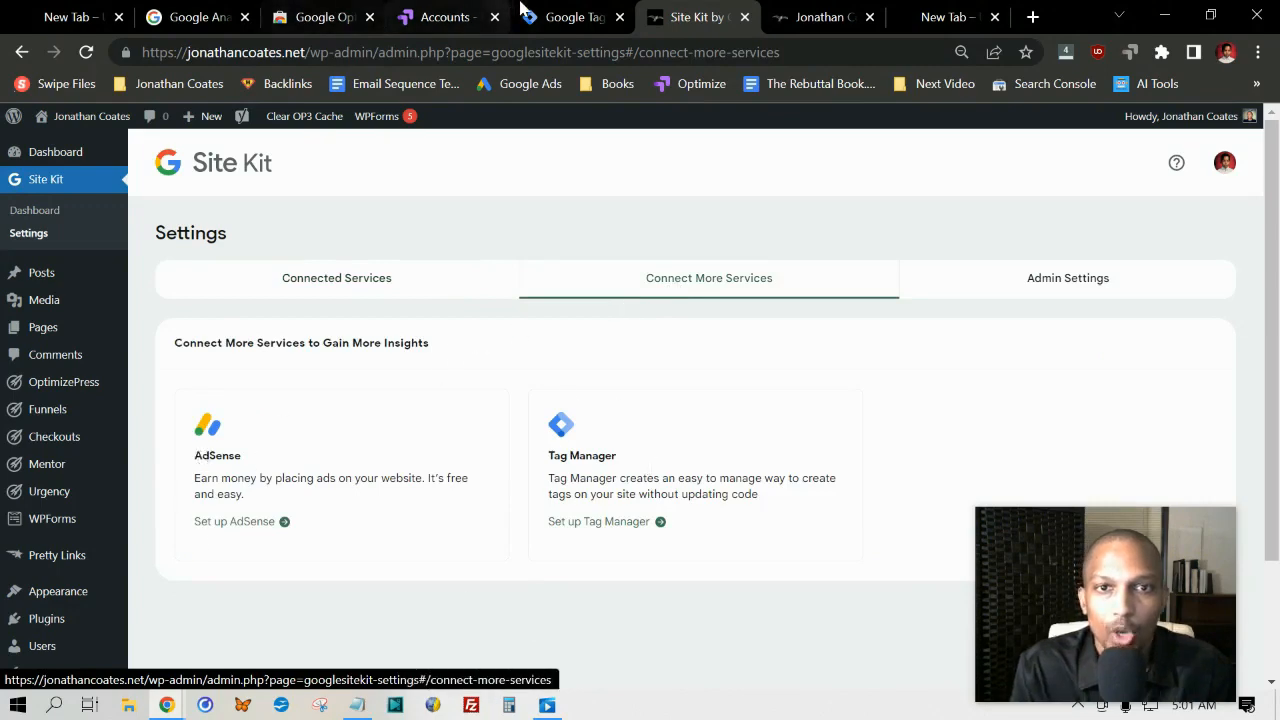
# Step: Switch to Google Tag Manager and create a new tag named UA - Analytics
pyautogui.click(575, 17)
pyautogui.scroll(2, 516, 378)
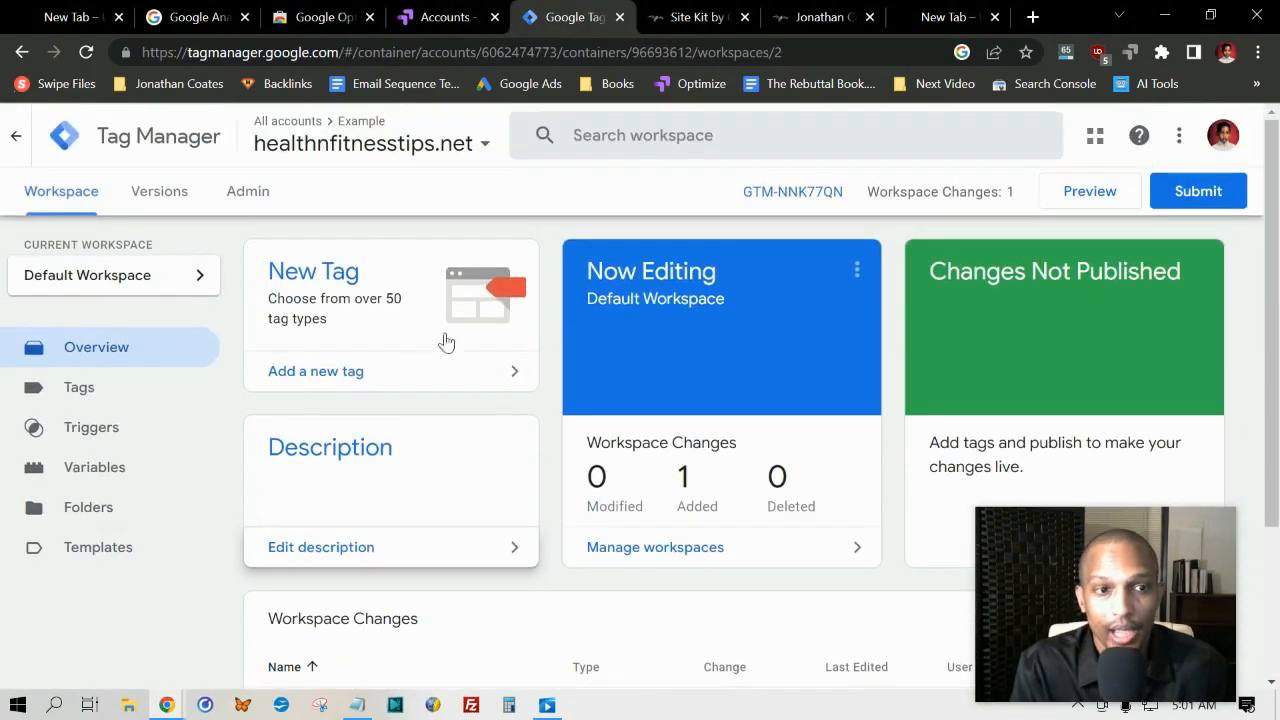
pyautogui.click(322, 374)
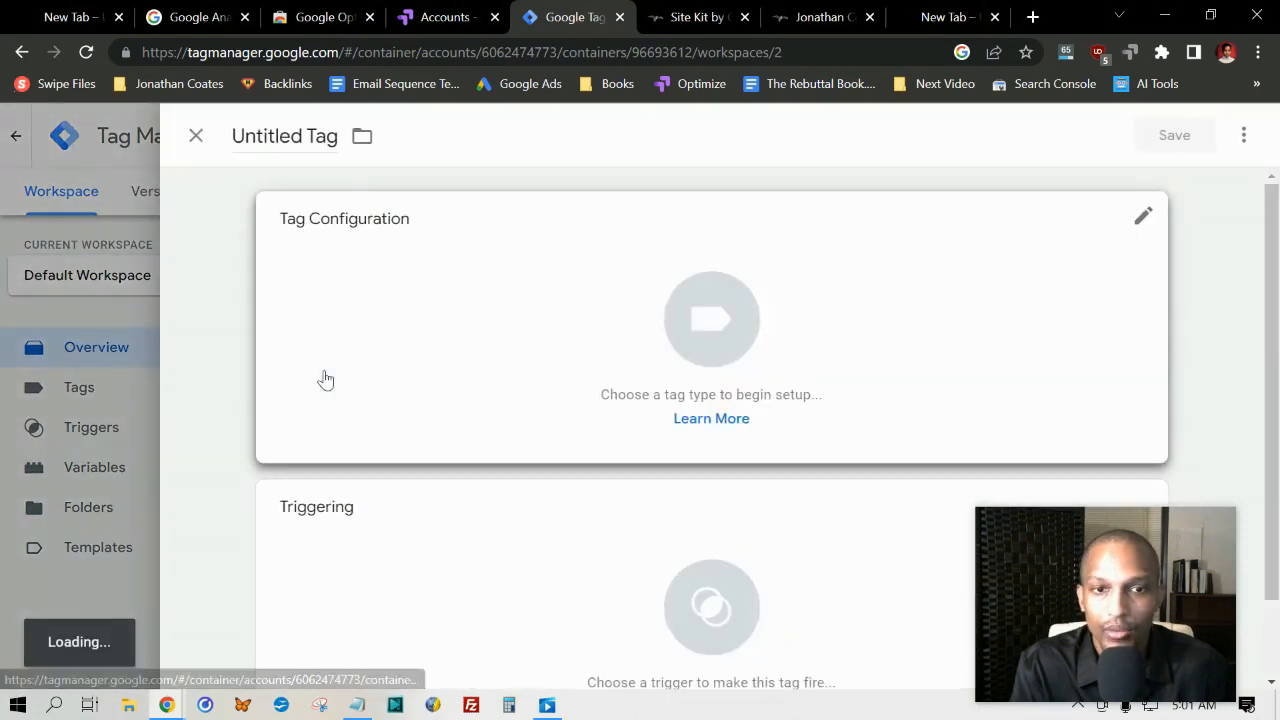
pyautogui.click(250, 137)
pyautogui.hotkey('ctrl', 'a')
pyautogui.write('UA')
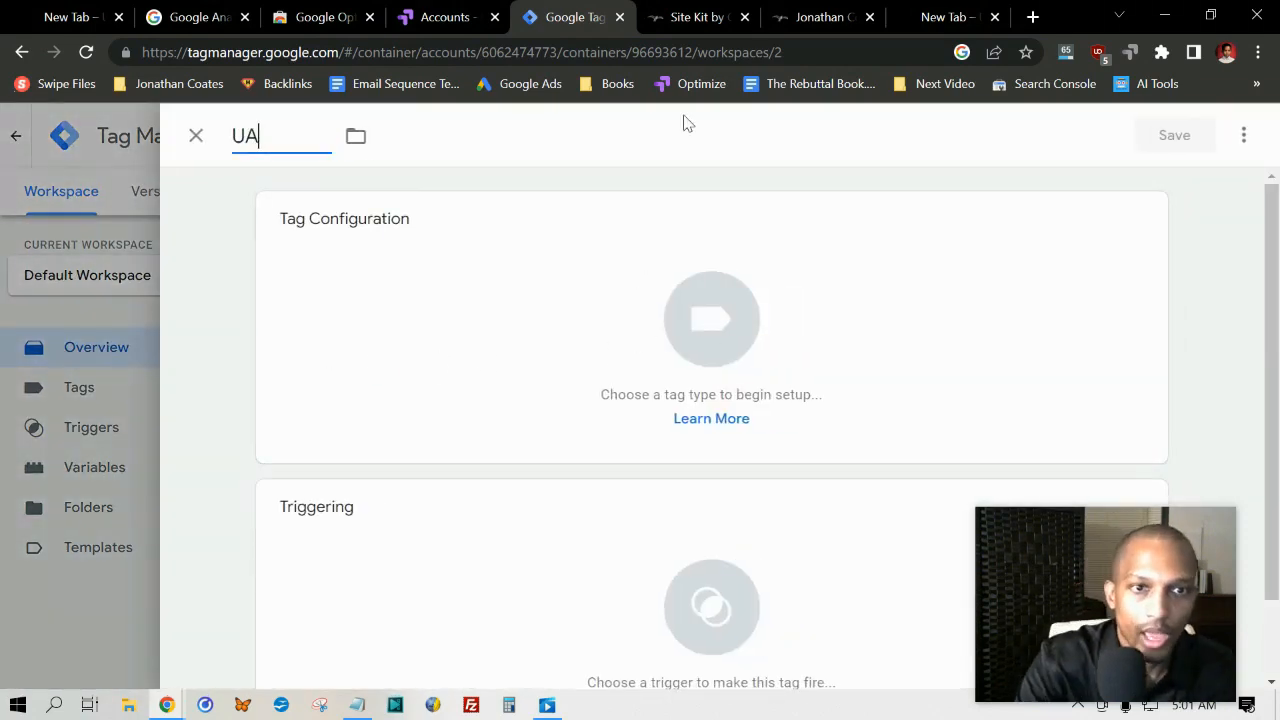
pyautogui.write(' - Anal')
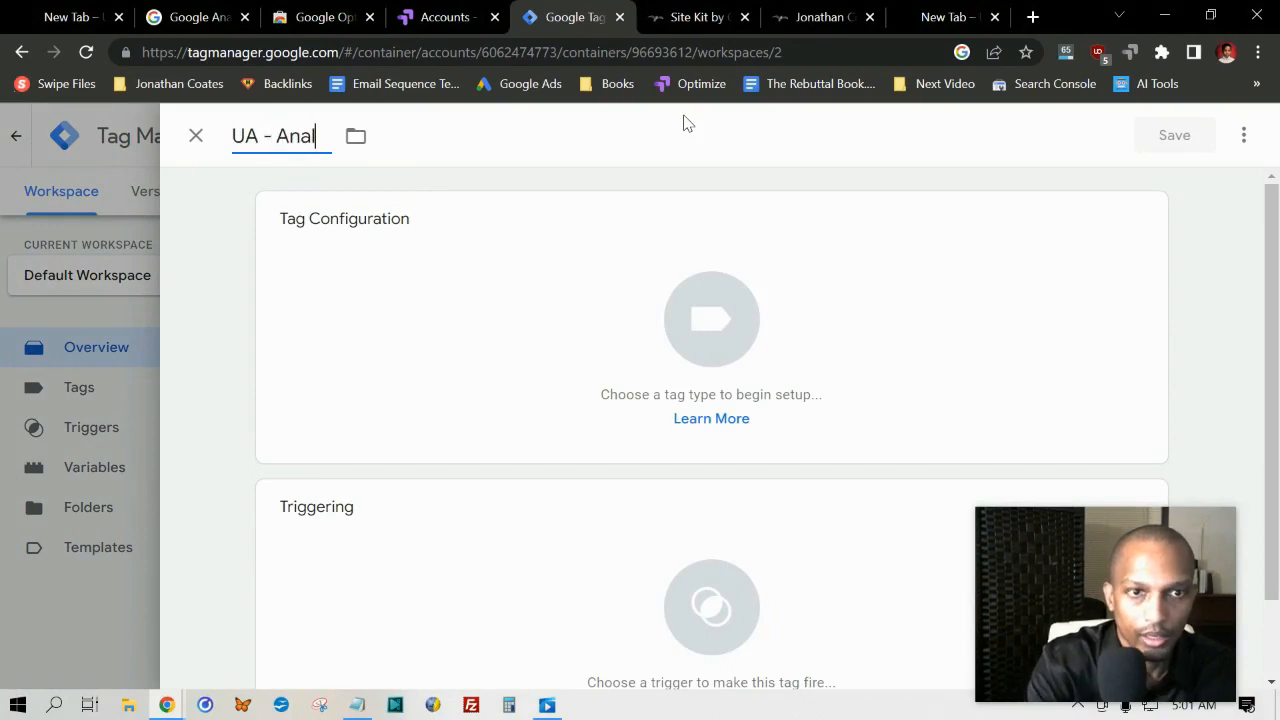
pyautogui.write('ytics')
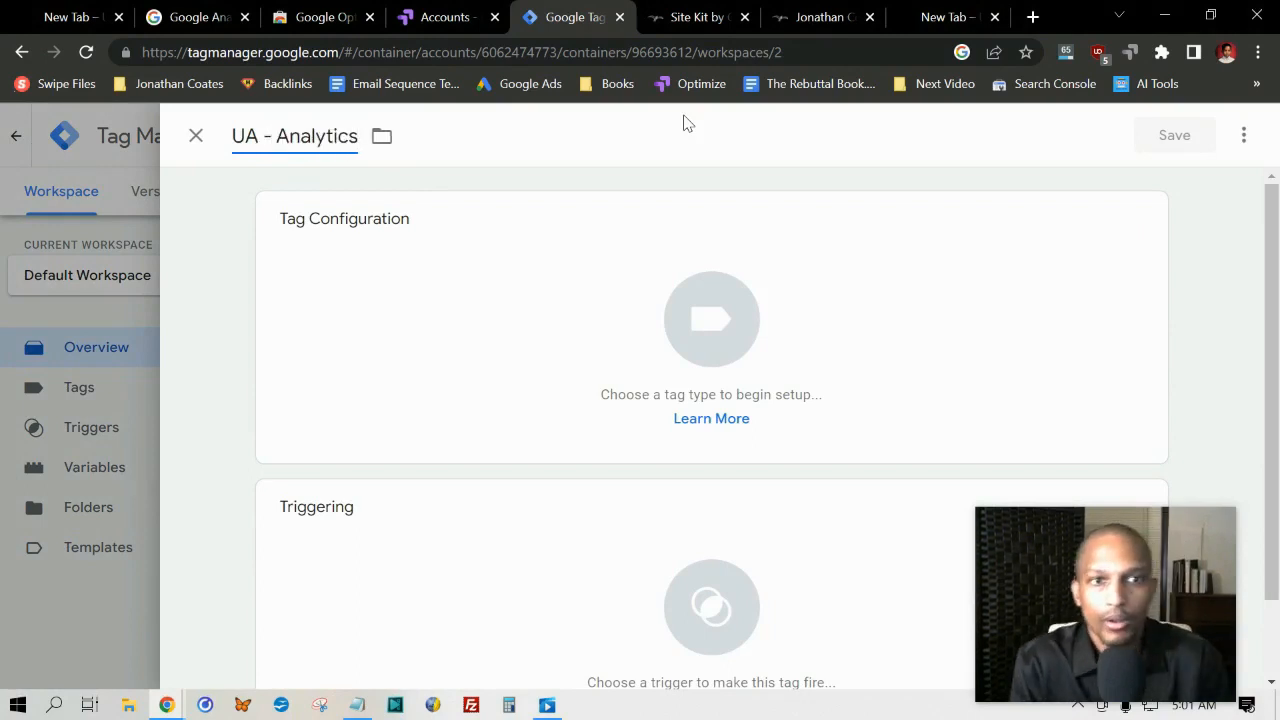
# Step: Set the tag type to Google Analytics: Universal Analytics and start a new Google Analytics Settings variable for the tag
pyautogui.click(587, 263)
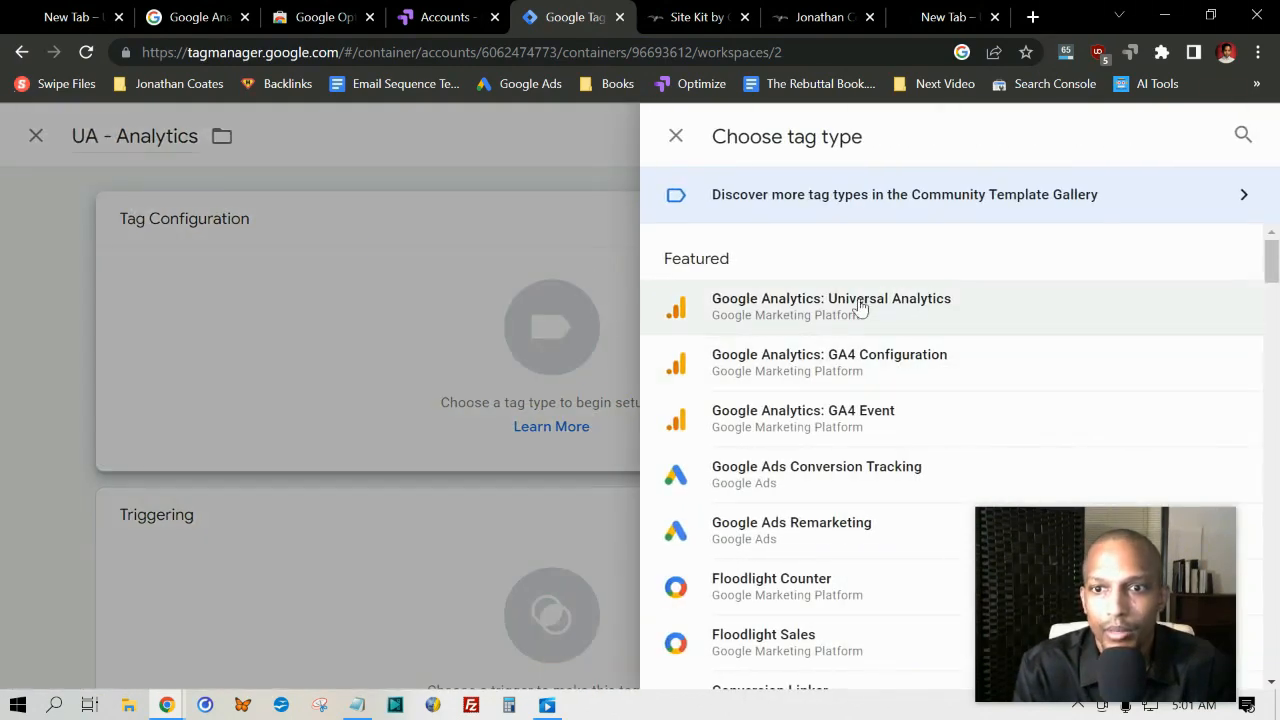
pyautogui.click(1030, 284)
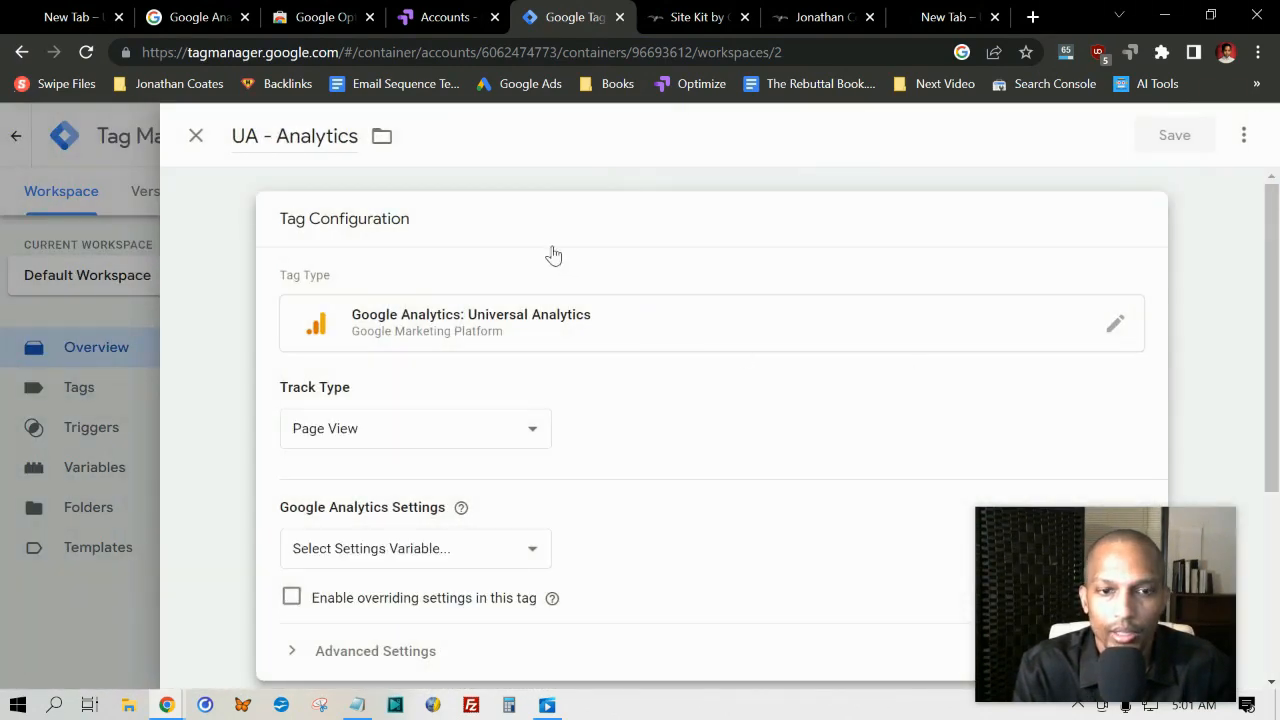
pyautogui.scroll(-2, 337, 389)
pyautogui.click(517, 358)
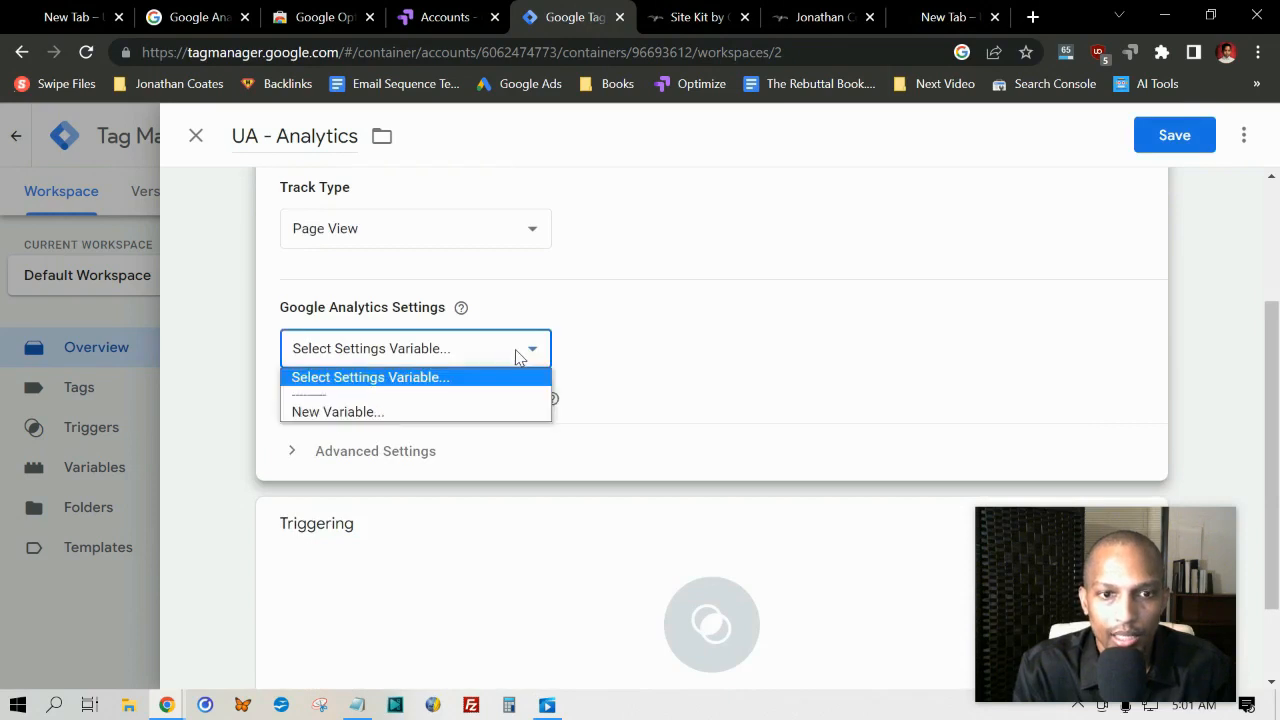
pyautogui.click(362, 410)
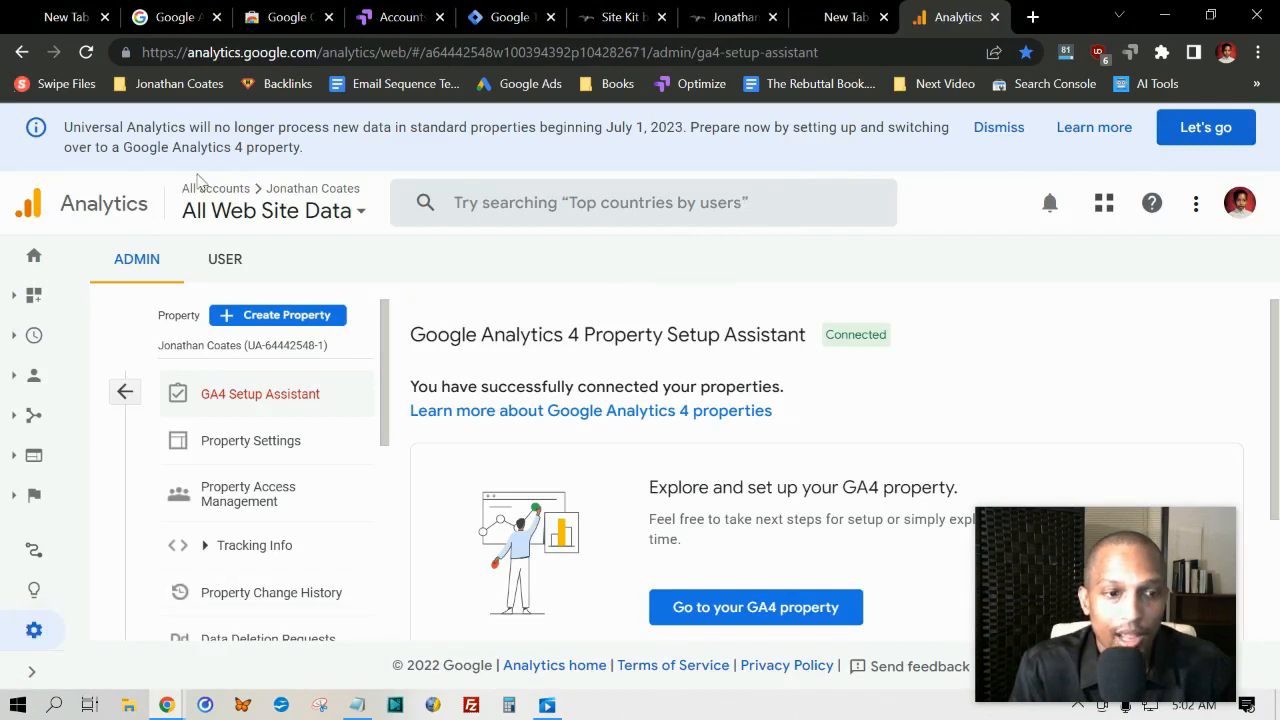
# Step: Copy the tracking ID from the Universal Analytics property settings in Google Analytics into the new variable's Tracking ID in Tag Manager
pyautogui.click(36, 631)
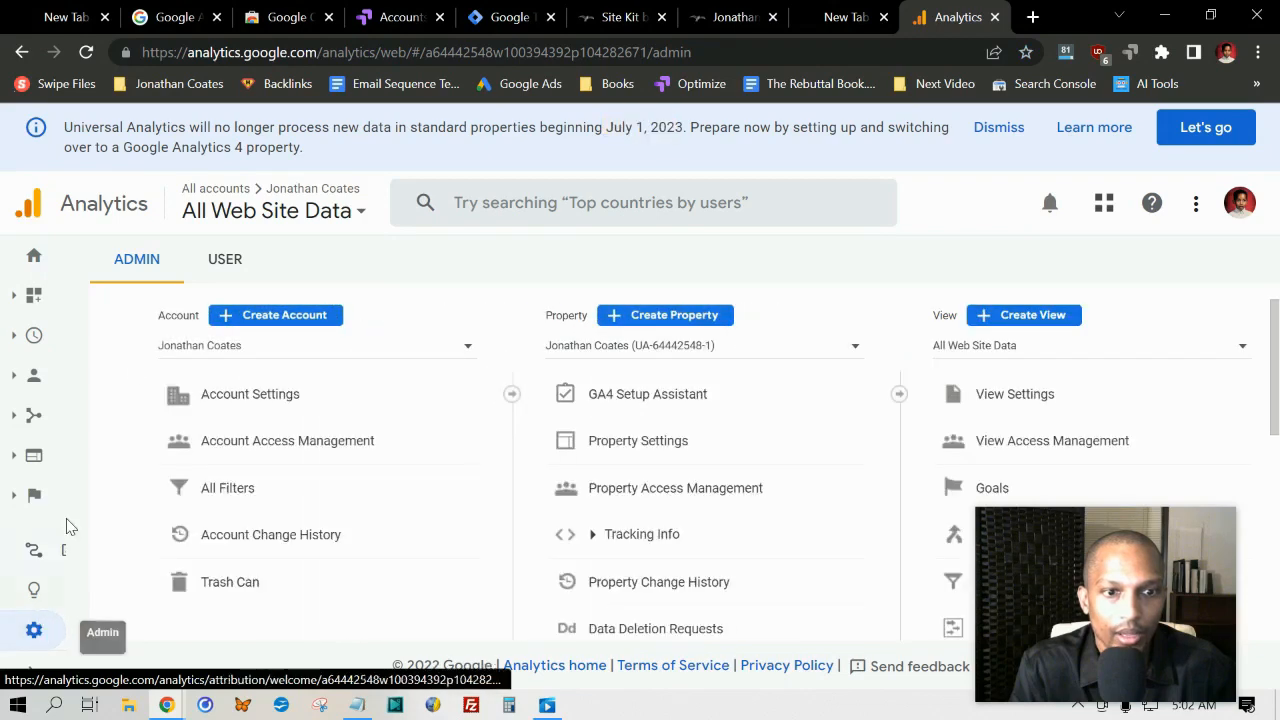
pyautogui.click(645, 449)
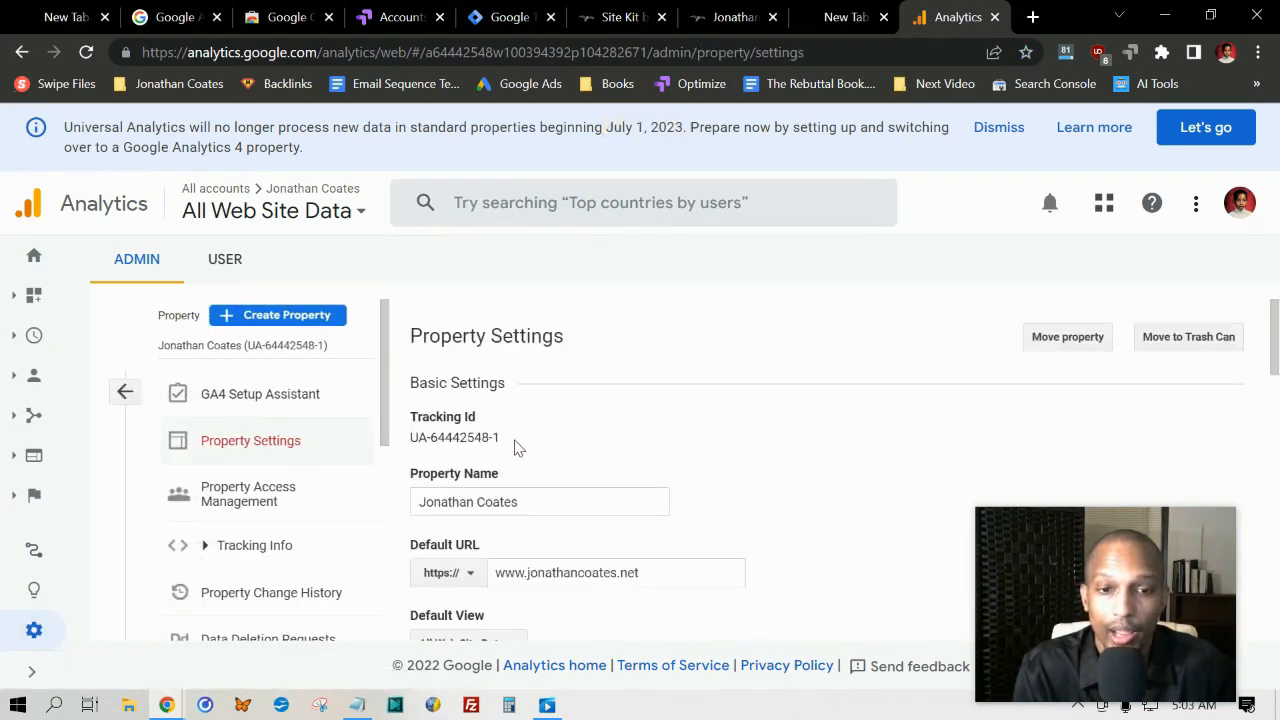
pyautogui.moveTo(515, 448); pyautogui.dragTo(412, 437)
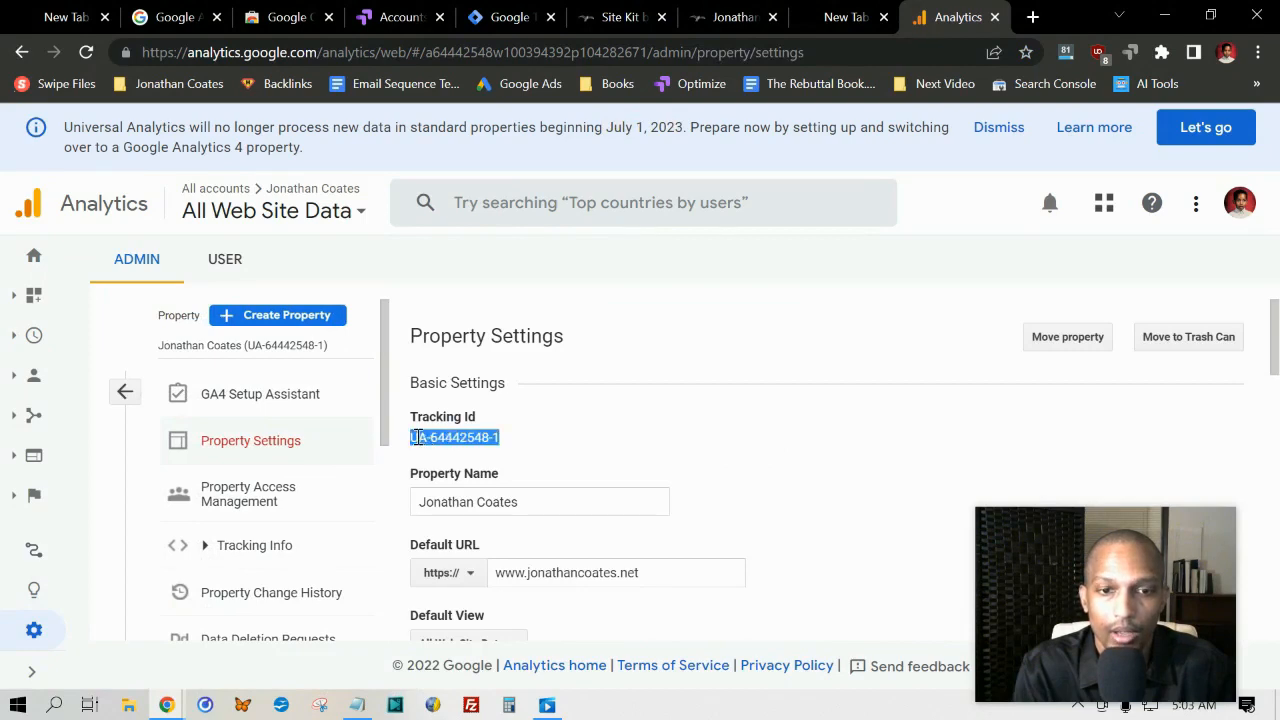
pyautogui.rightClick(422, 437)
pyautogui.click(462, 454)
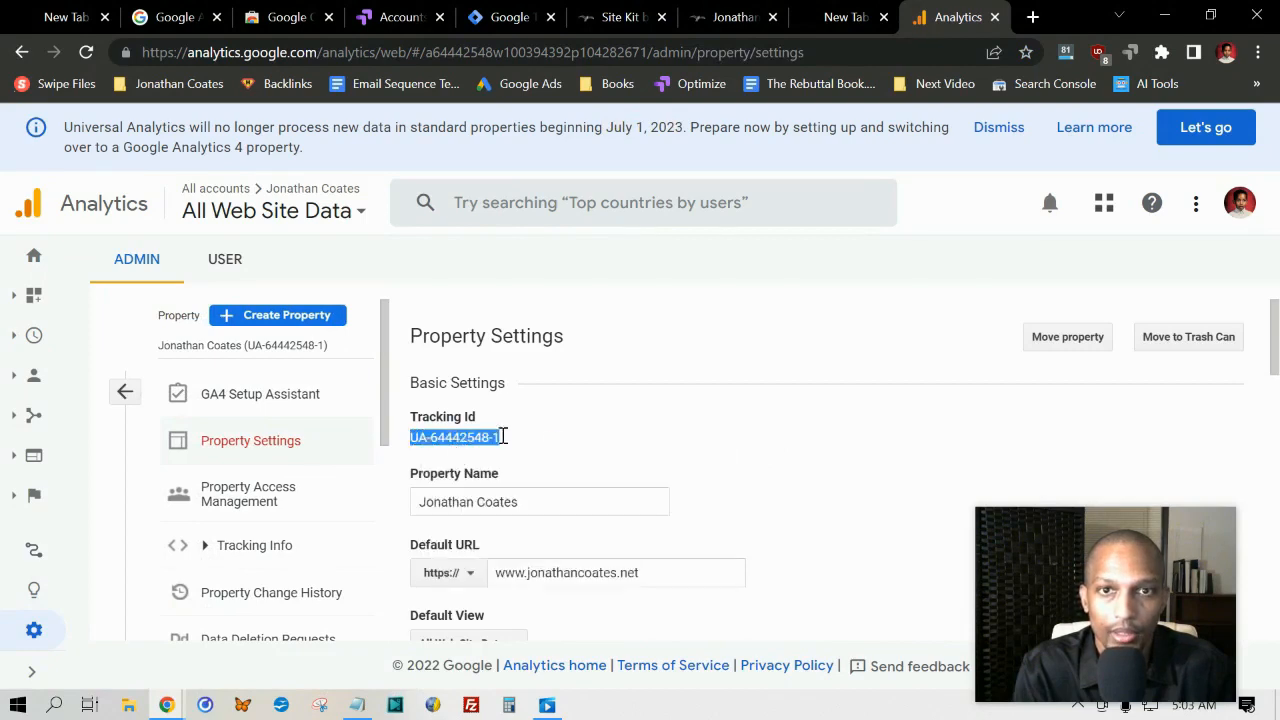
pyautogui.click(500, 18)
pyautogui.rightClick(364, 424)
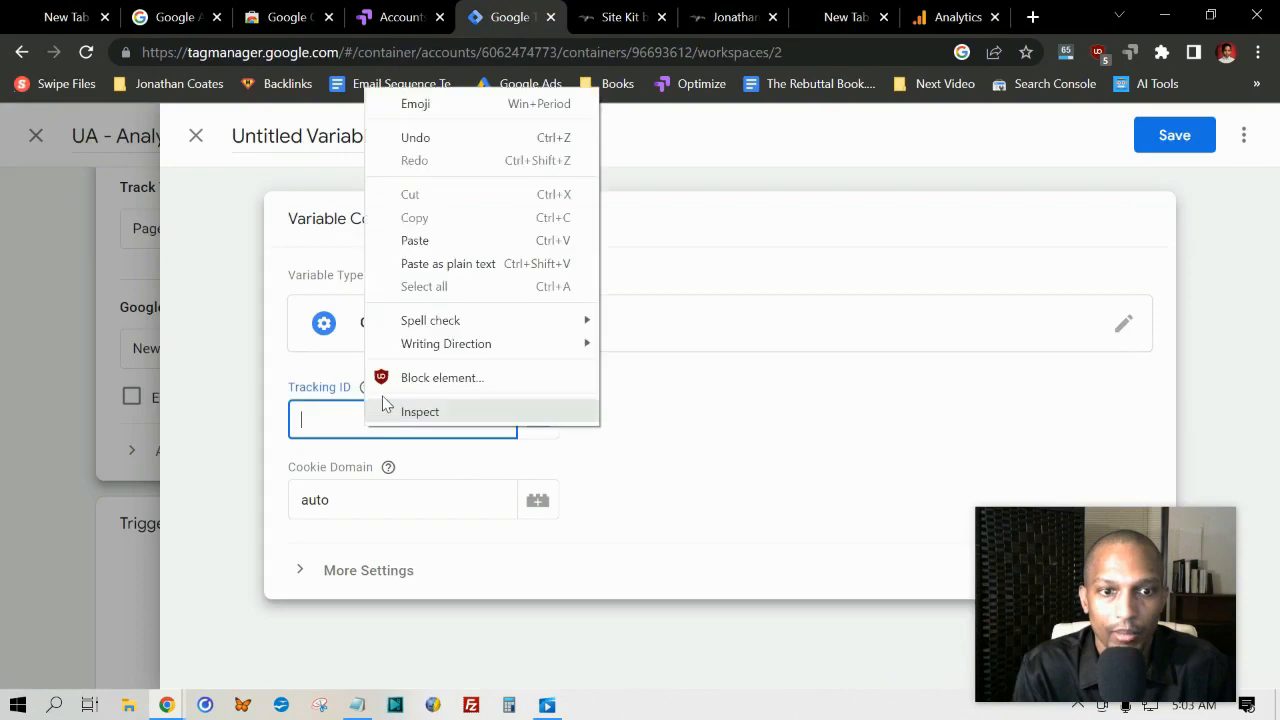
pyautogui.click(414, 241)
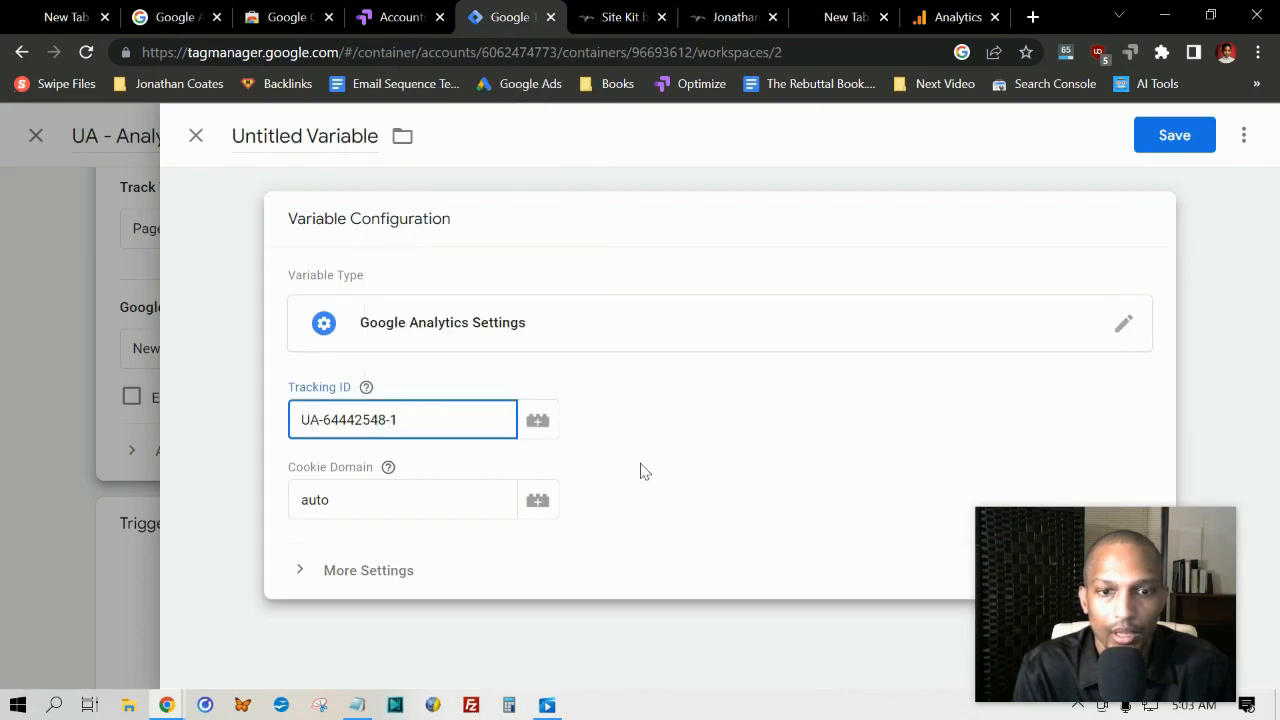
# Step: Save the settings variable under the name Google Universal Analytics
pyautogui.click(1175, 136)
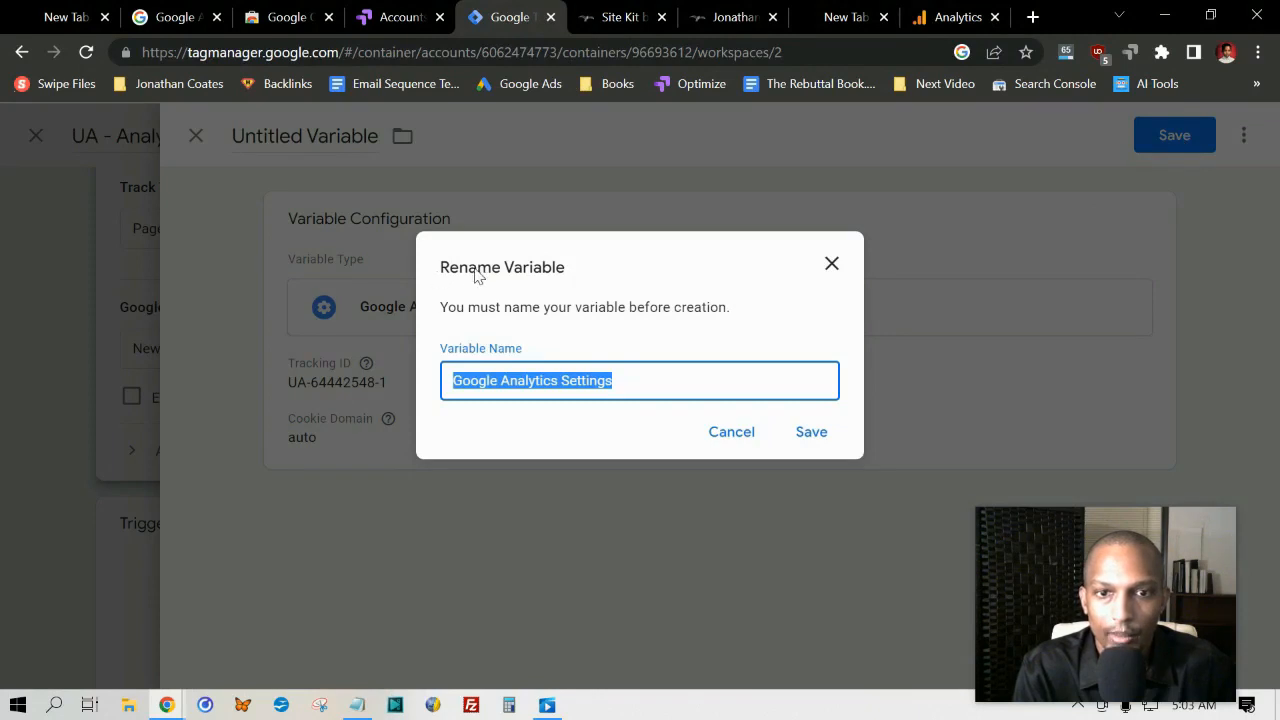
pyautogui.click(483, 380)
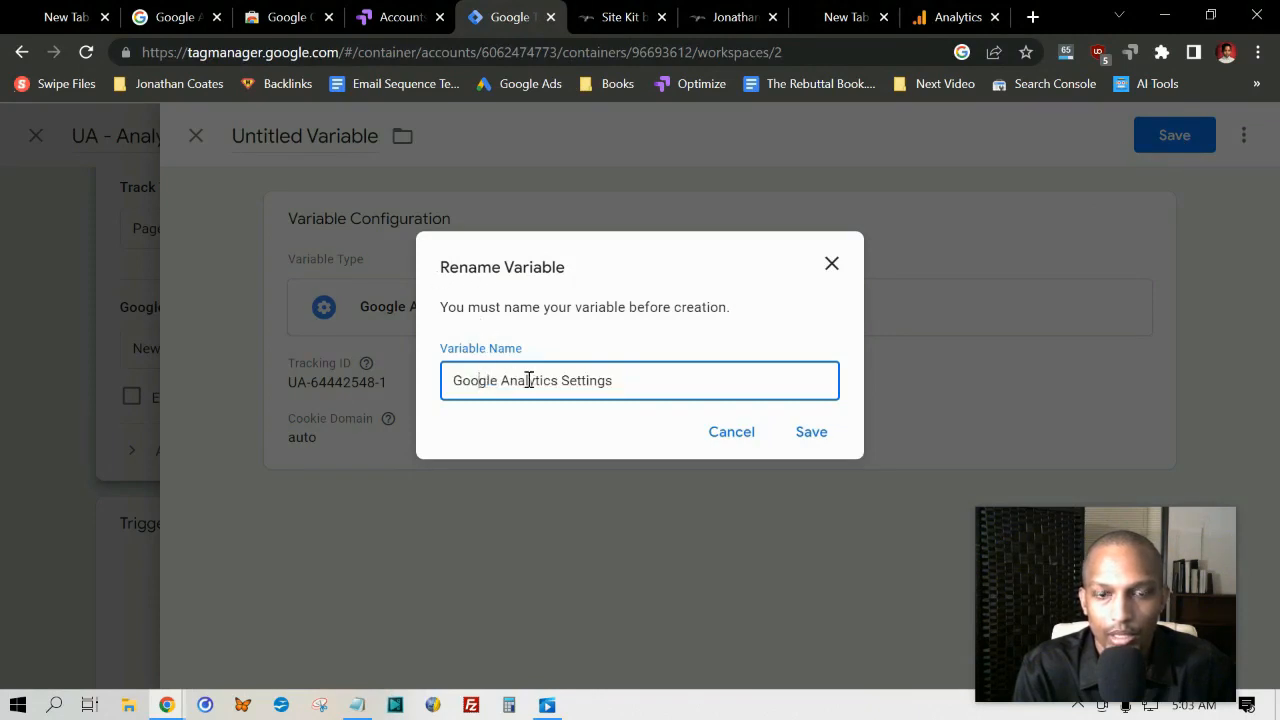
pyautogui.moveTo(560, 380); pyautogui.dragTo(820, 383)
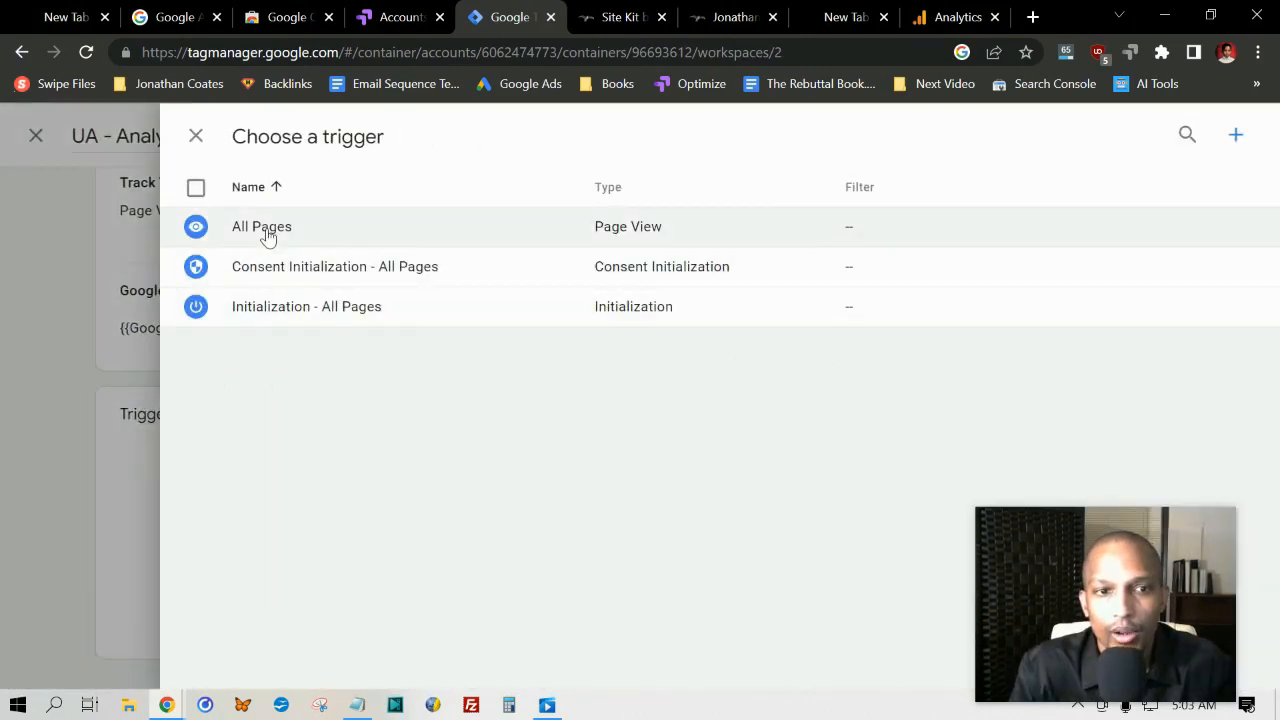
# Step: Assign the All Pages page view trigger to the UA - Analytics tag, save it, and review the workspace changes
pyautogui.click(268, 229)
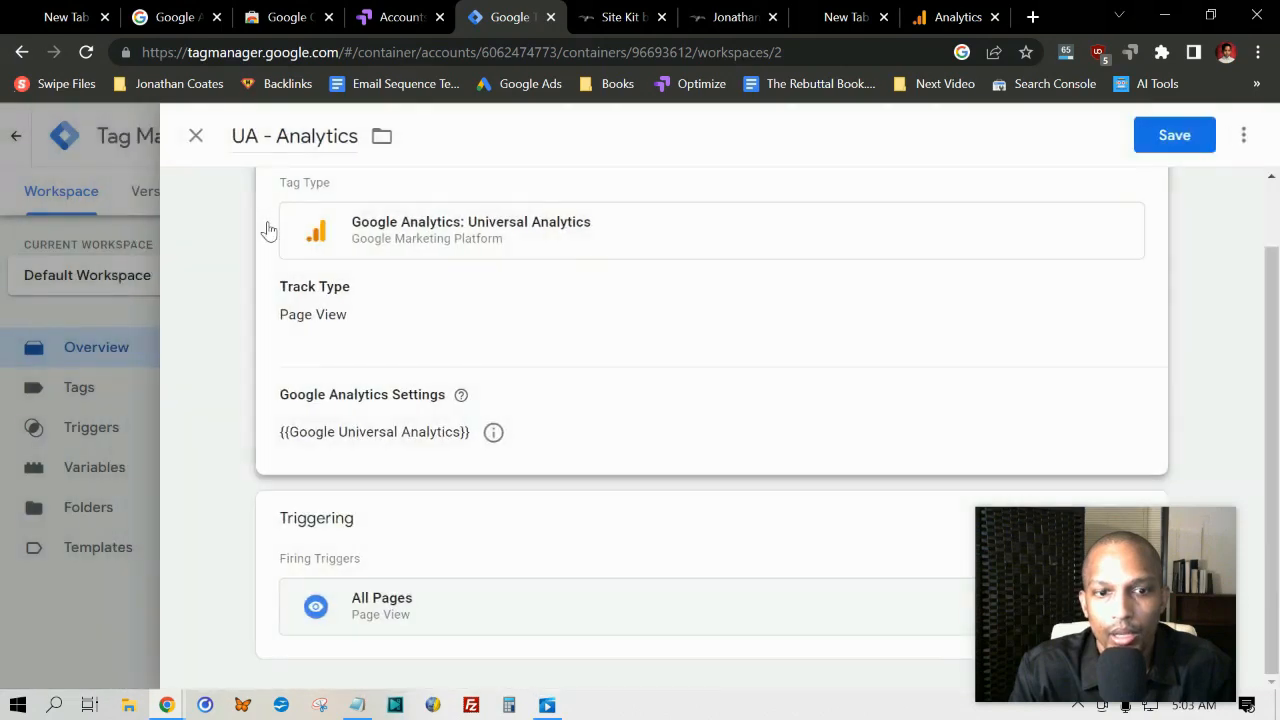
pyautogui.click(1175, 134)
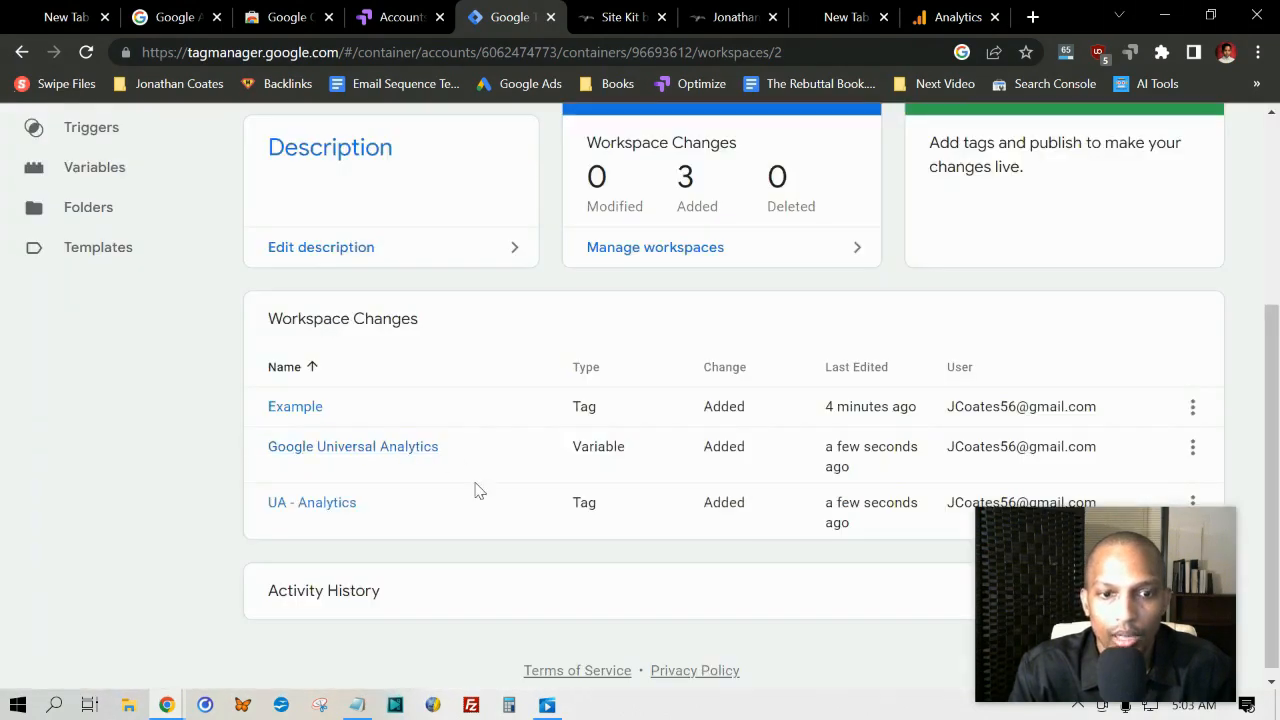
pyautogui.scroll(1, 208, 450)
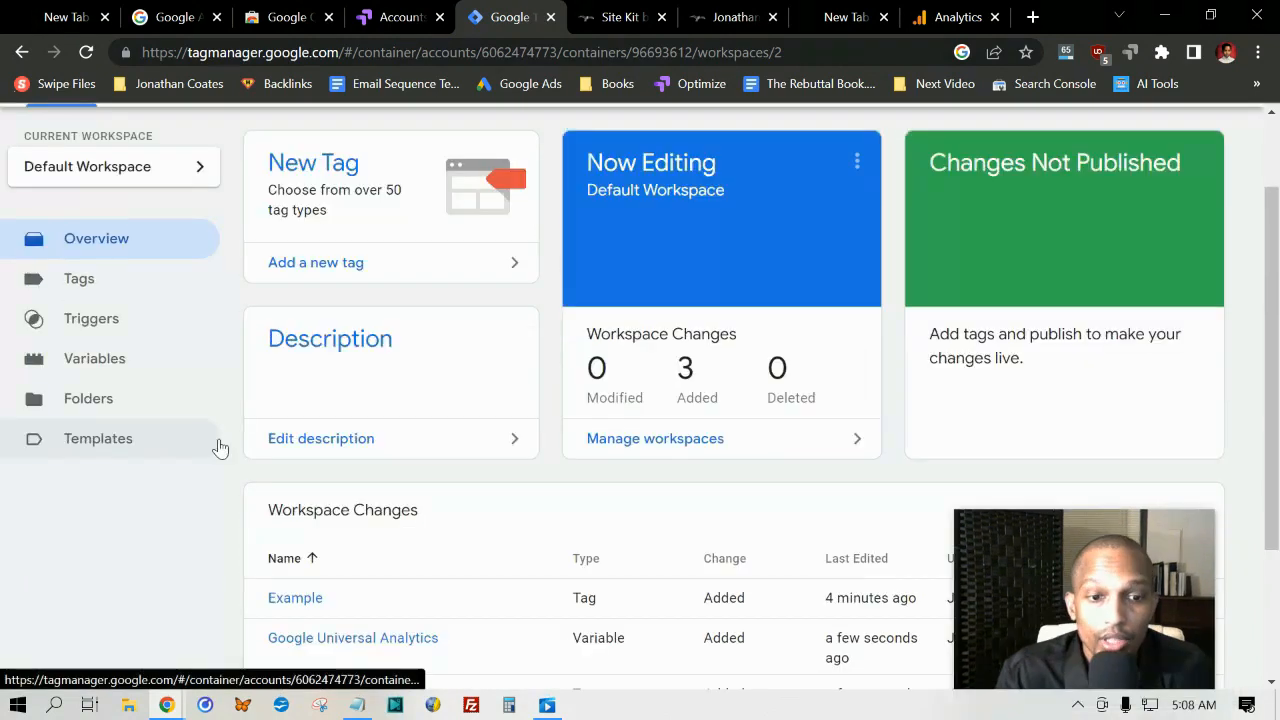
pyautogui.scroll(-1, 217, 446)
pyautogui.scroll(-1, 150, 478)
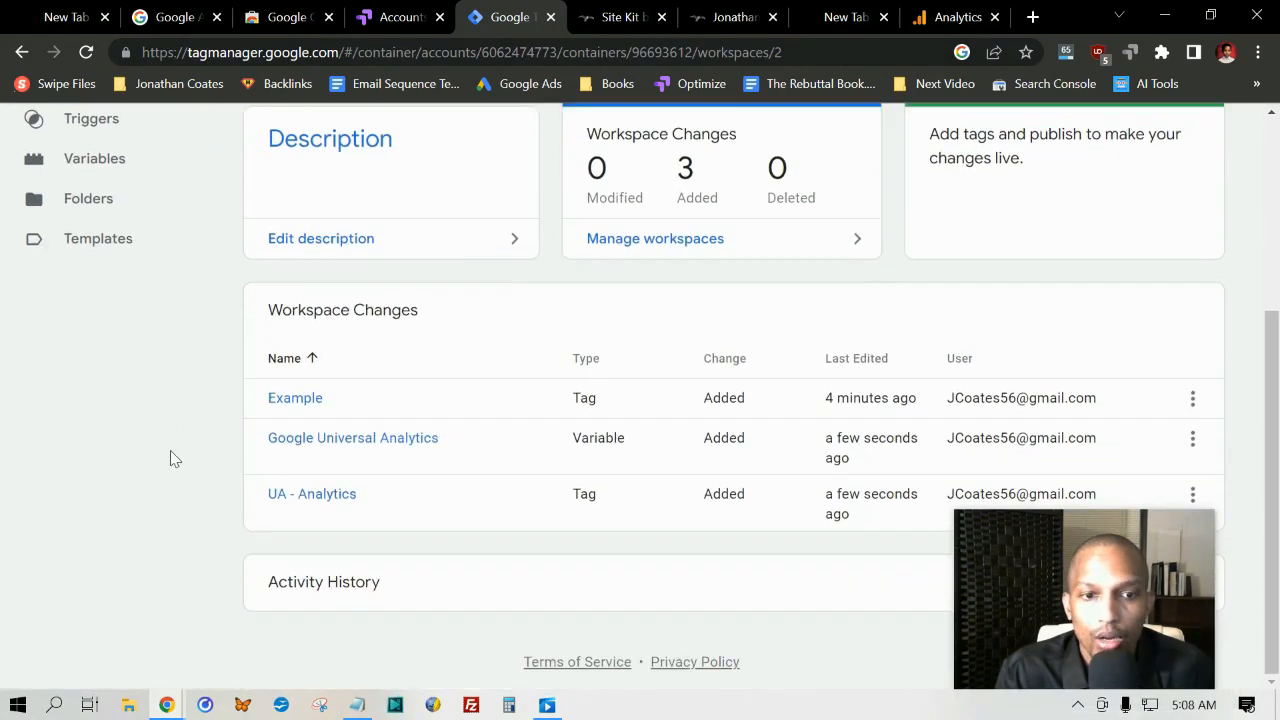
pyautogui.scroll(1, 183, 432)
pyautogui.scroll(2, 179, 432)
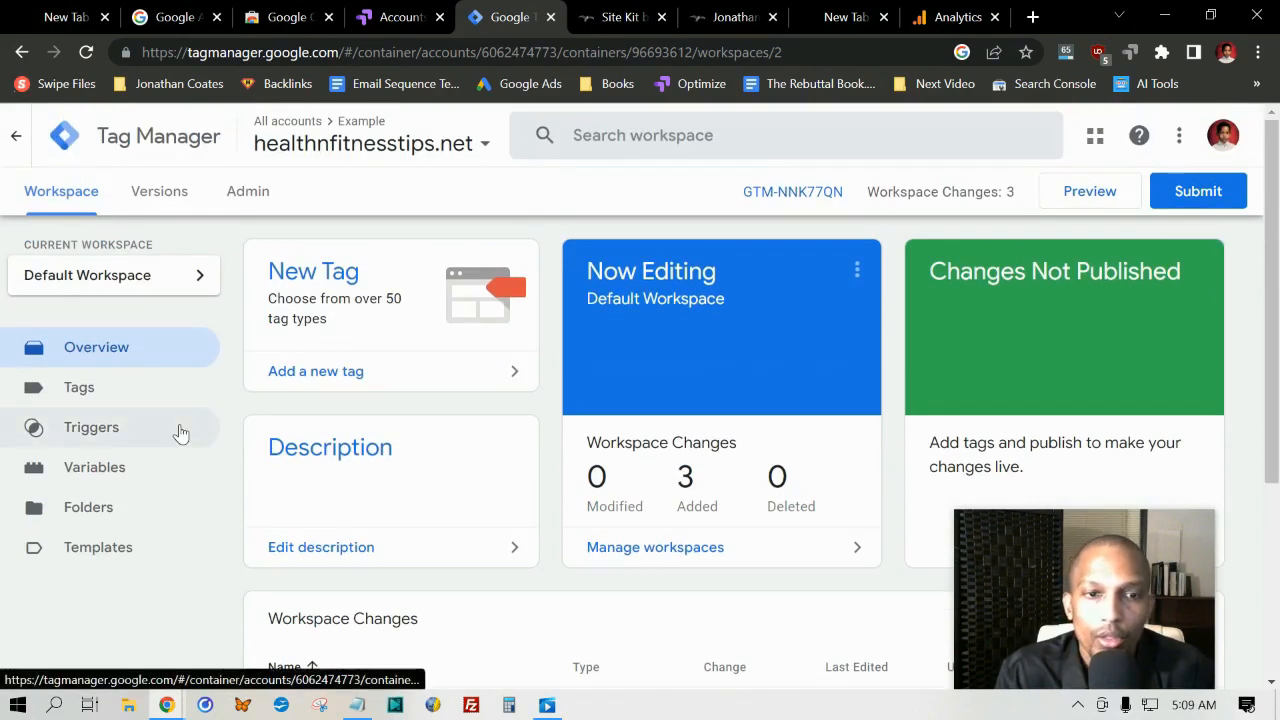
pyautogui.scroll(-3, 200, 432)
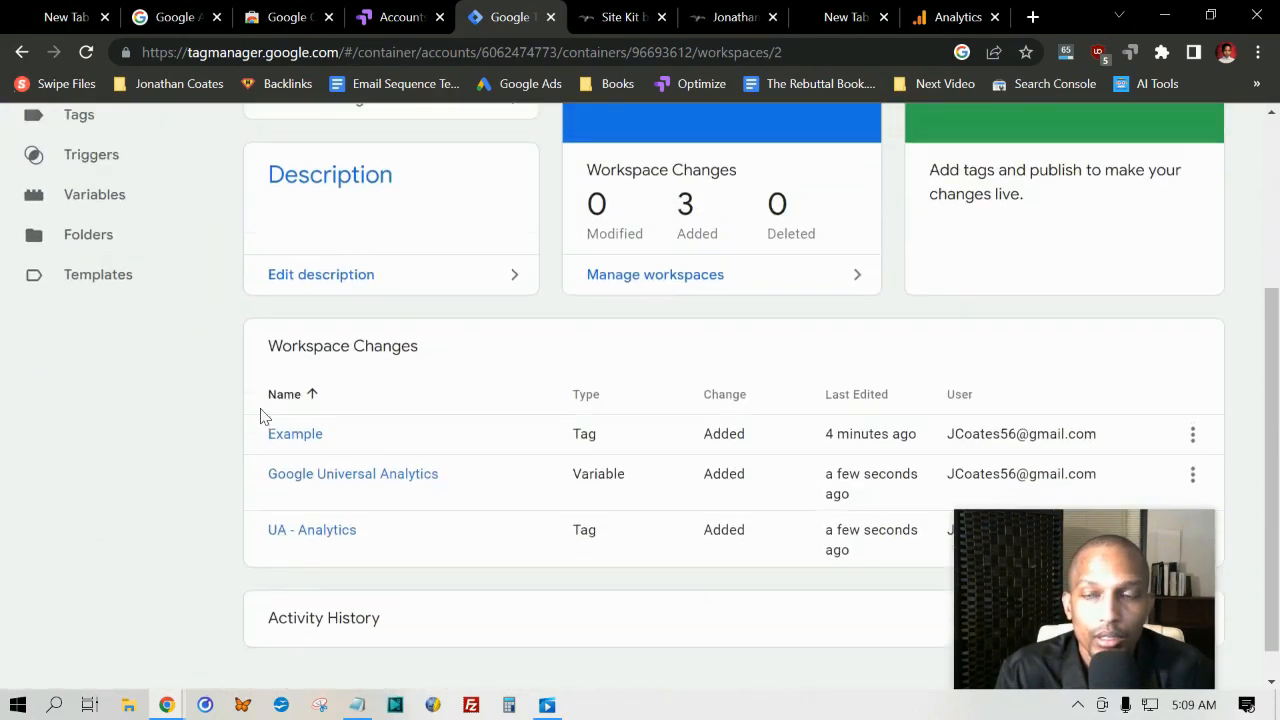
pyautogui.scroll(3, 263, 415)
# Step: Start submitting the workspace changes and name the version Example Health Website
pyautogui.click(1220, 197)
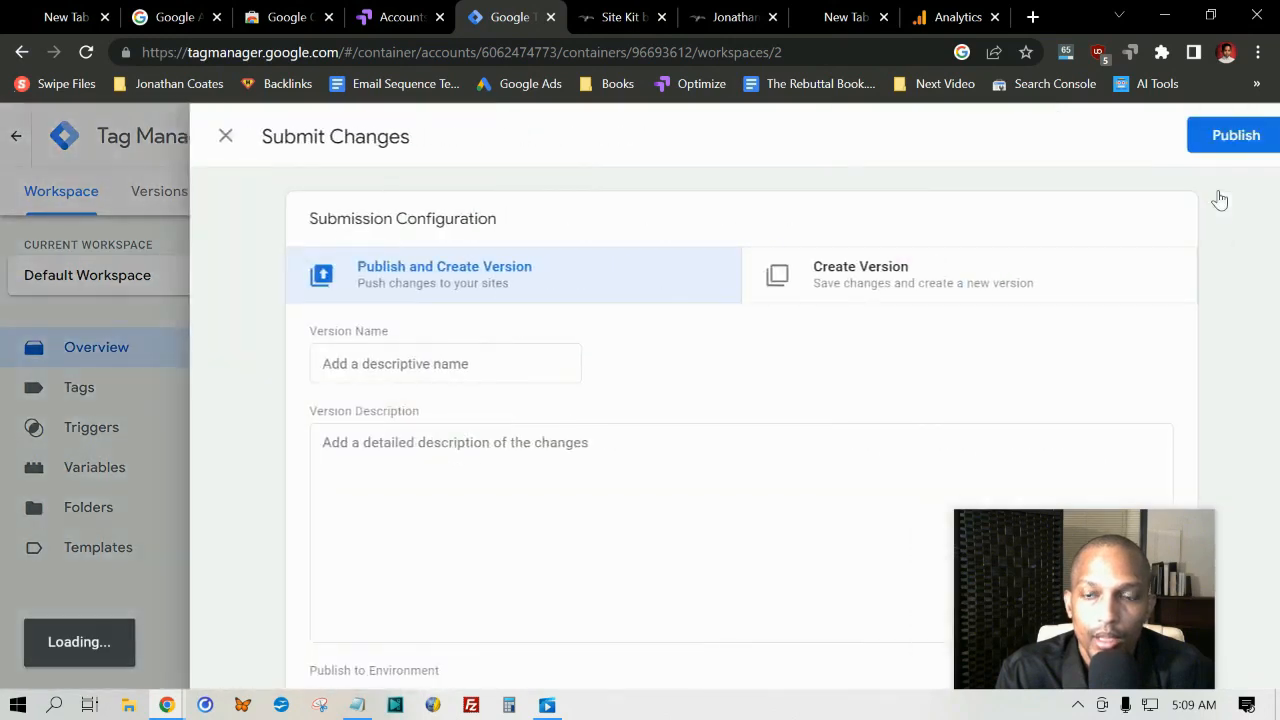
pyautogui.click(362, 371)
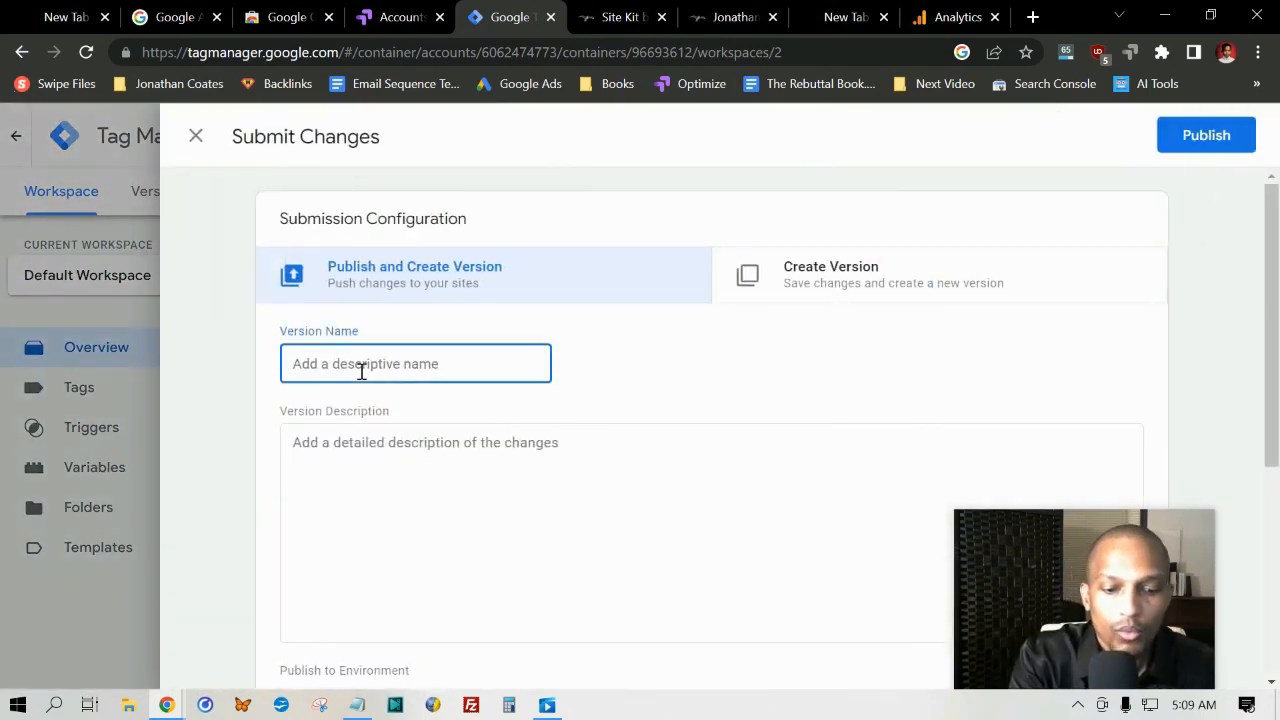
pyautogui.write('Example')
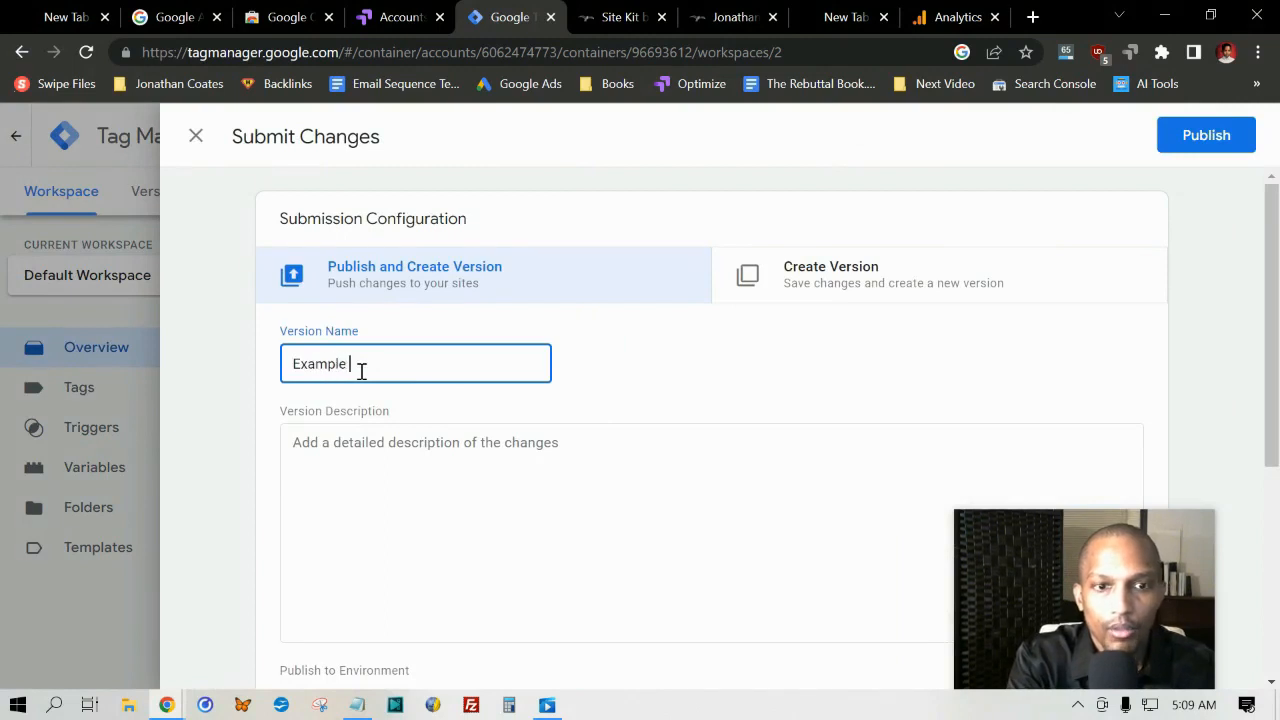
pyautogui.write(' Health Web')
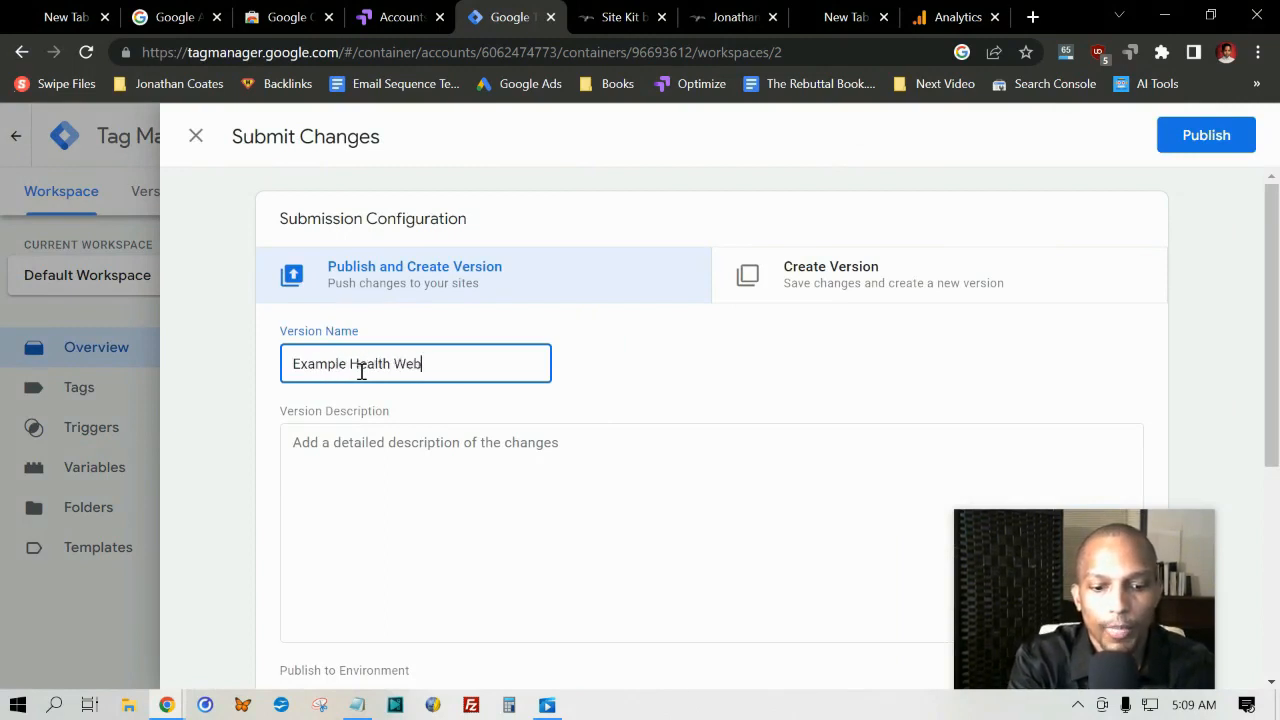
pyautogui.write('site')
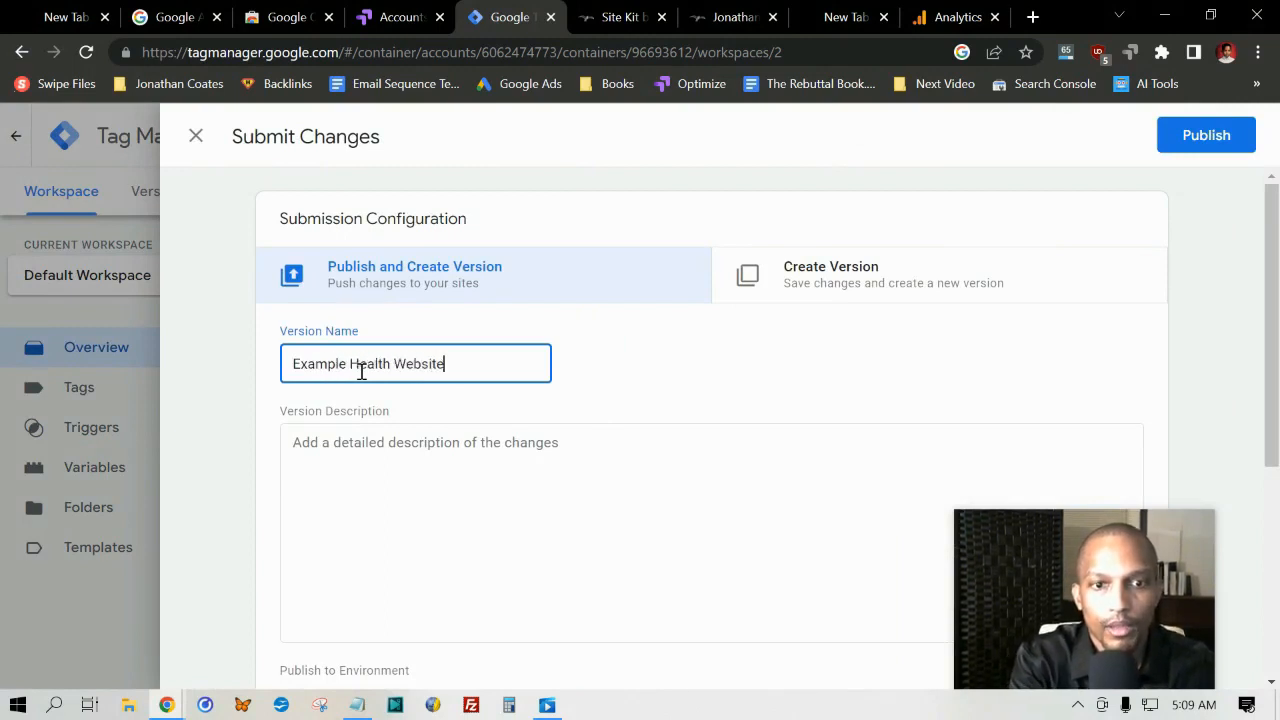
# Step: Enter the version description "Changed Red Button to Yellow" and publish the version
pyautogui.click(385, 444)
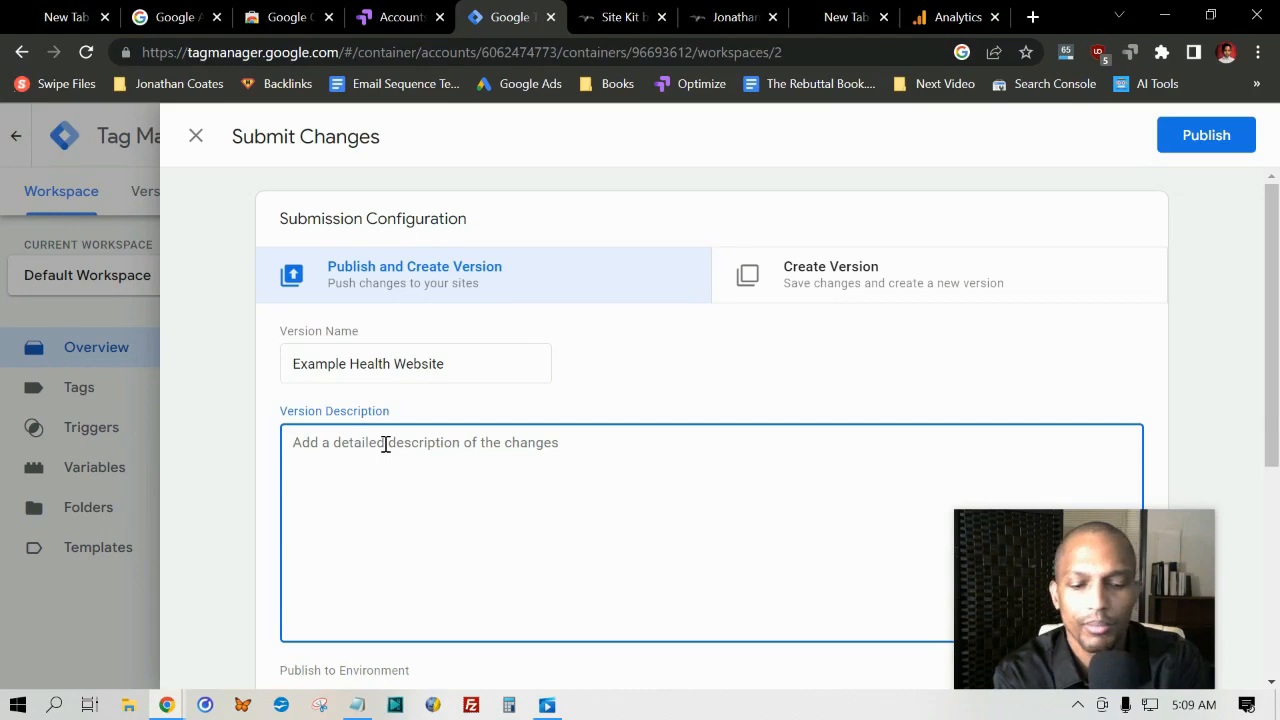
pyautogui.write('Changed Red')
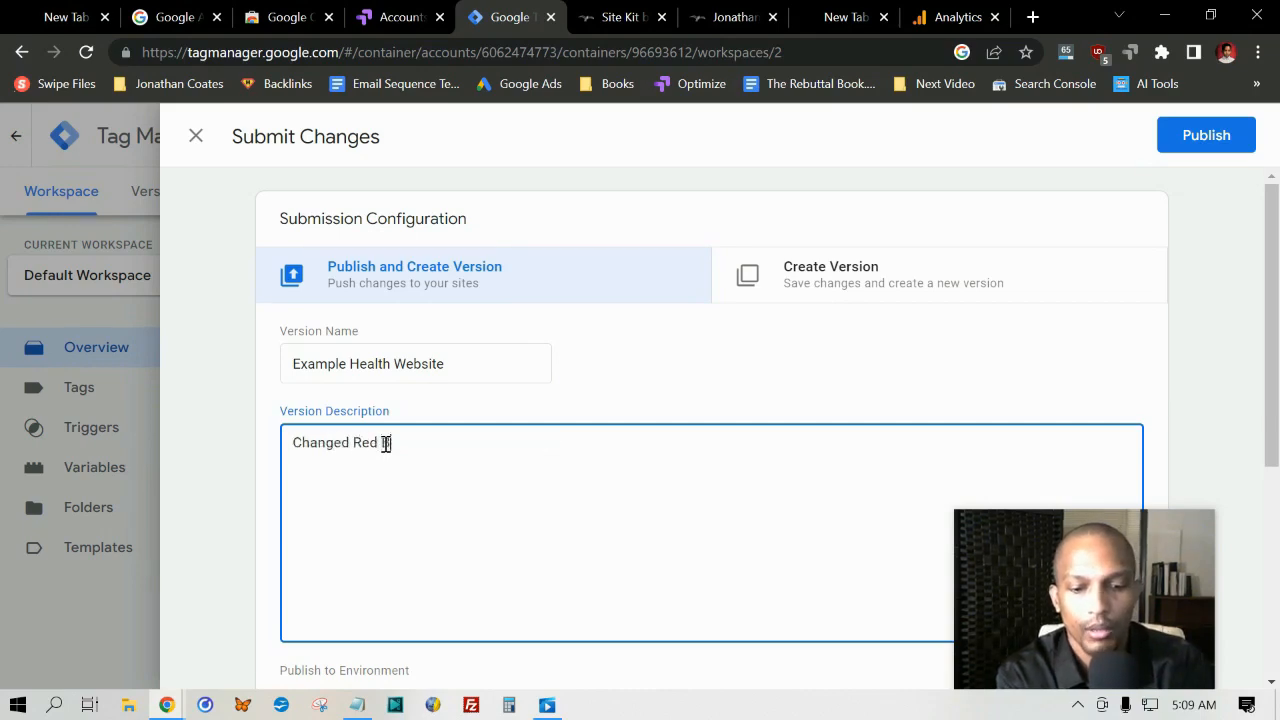
pyautogui.write(' Button to Y')
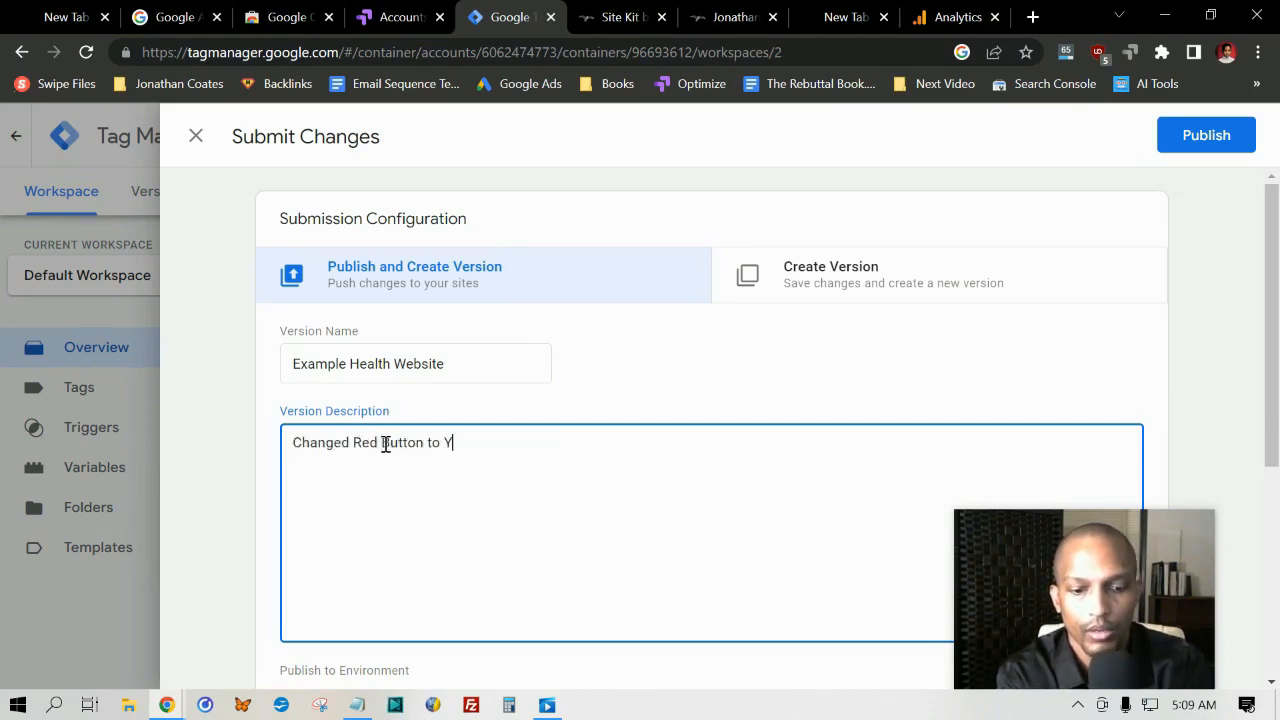
pyautogui.write('ellow')
pyautogui.click(491, 423)
pyautogui.scroll(-3, 451, 414)
pyautogui.scroll(4, 331, 391)
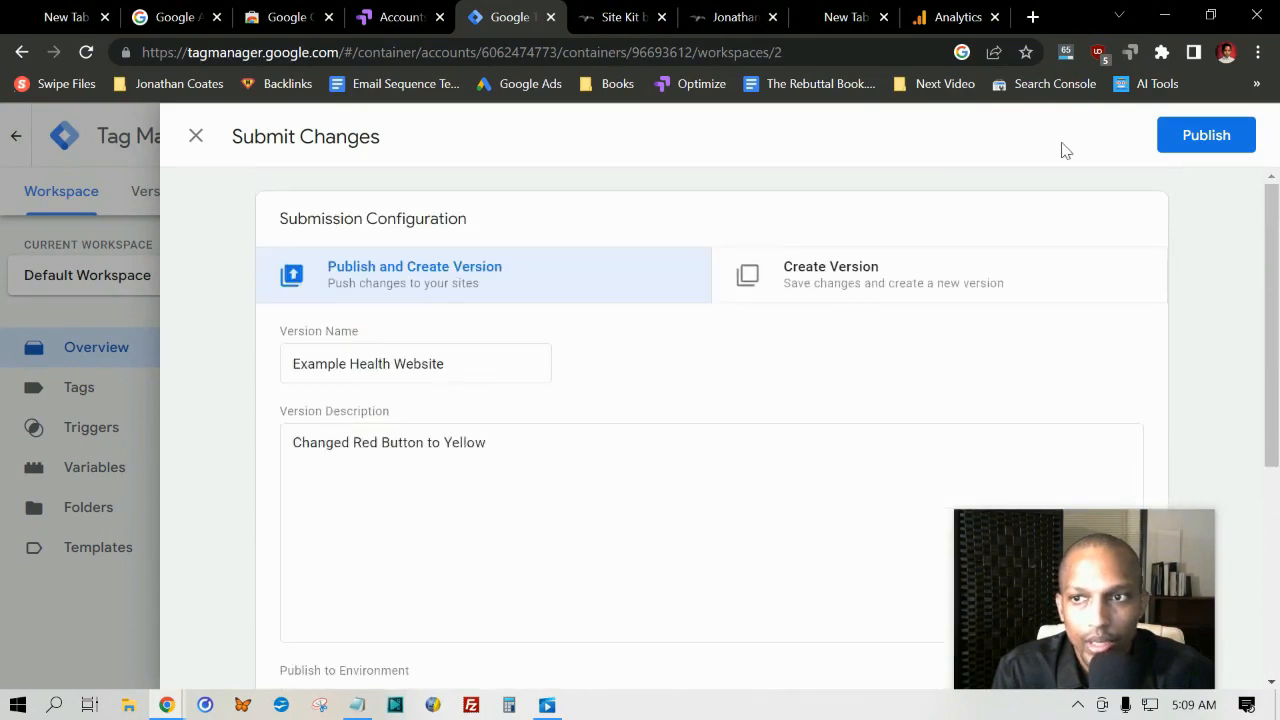
pyautogui.click(1236, 145)
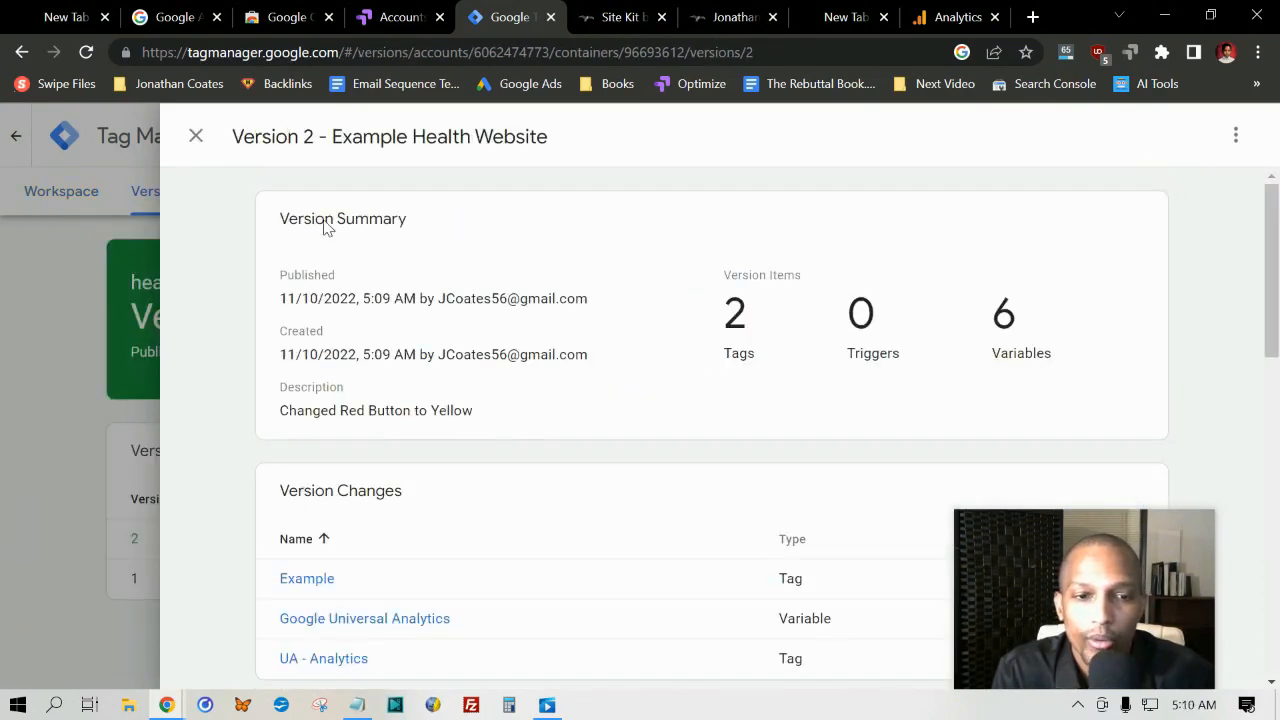
# Step: Review the published version's summary, changes, tags, triggers and variables, and close its details
pyautogui.scroll(-3, 325, 228)
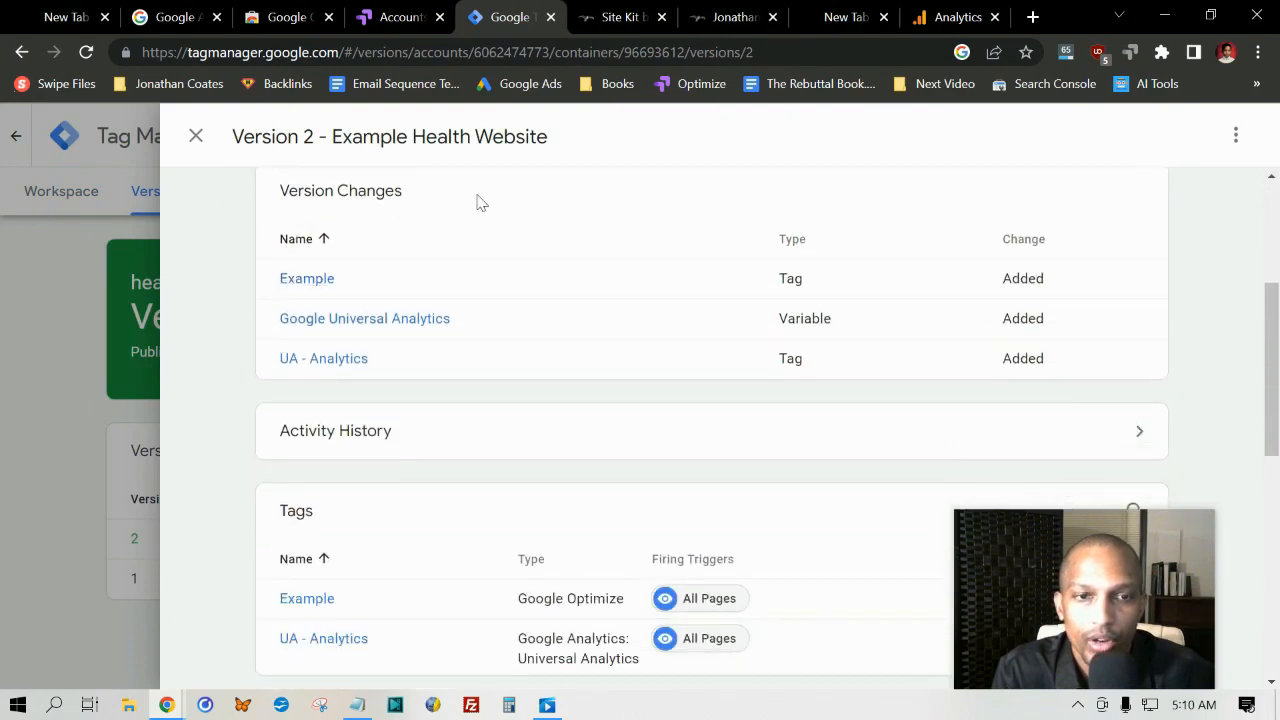
pyautogui.scroll(-2, 266, 266)
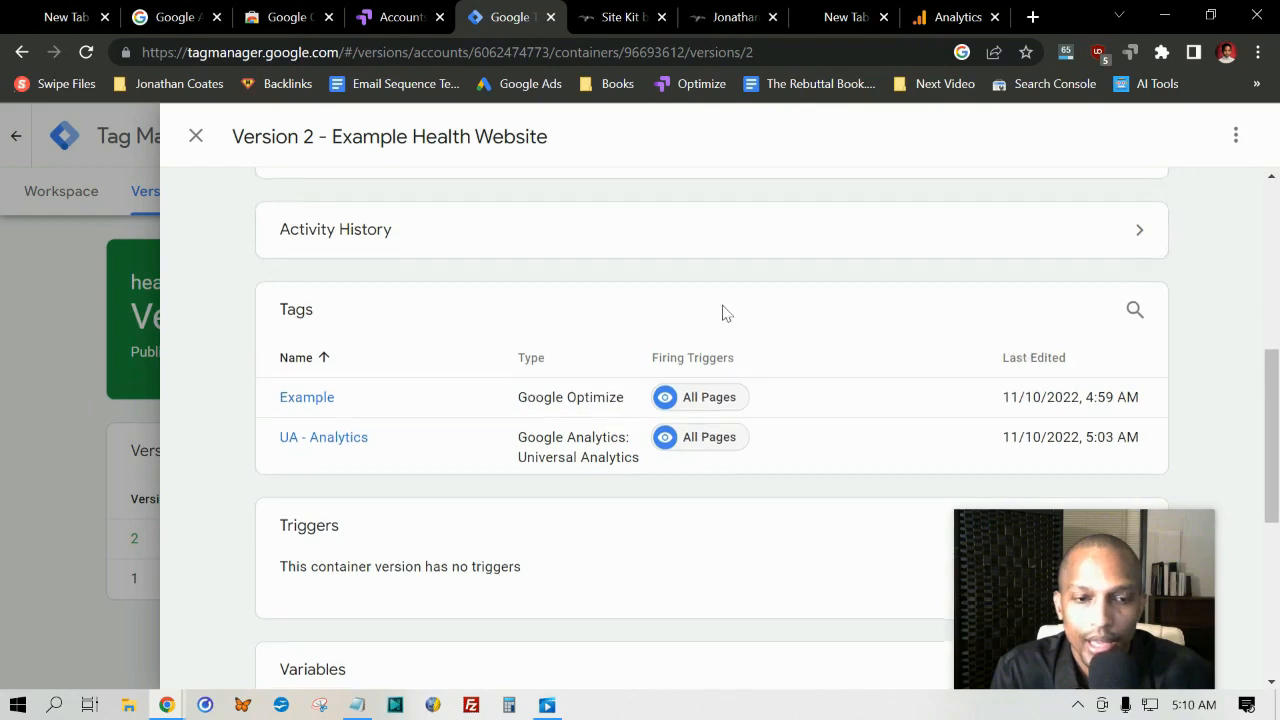
pyautogui.scroll(-1, 334, 509)
pyautogui.scroll(-3, 537, 457)
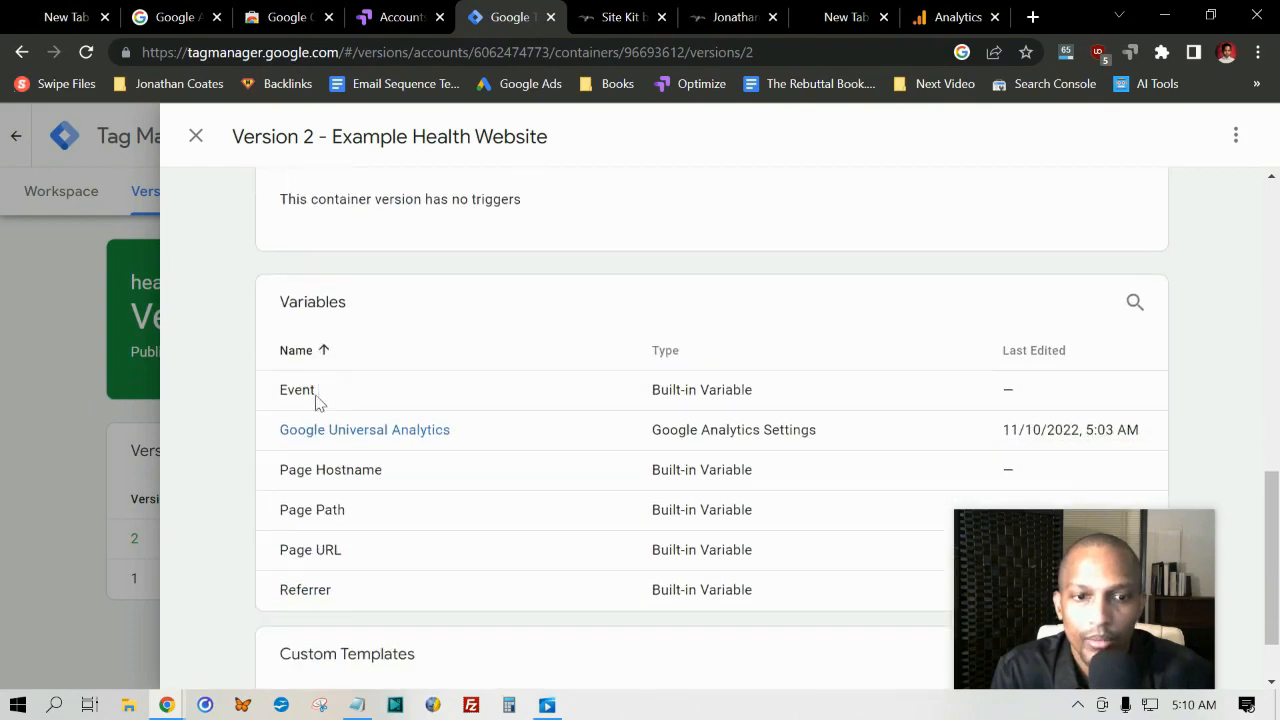
pyautogui.scroll(-1, 277, 397)
pyautogui.scroll(8, 289, 397)
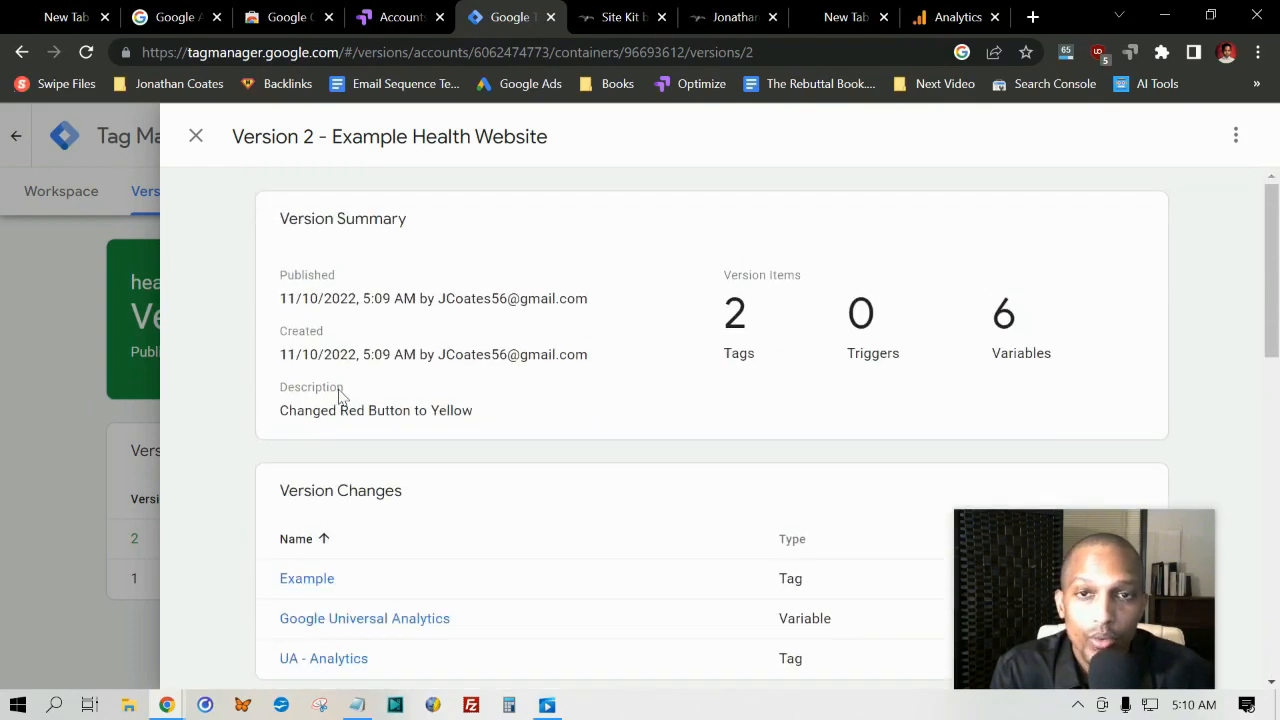
pyautogui.click(196, 138)
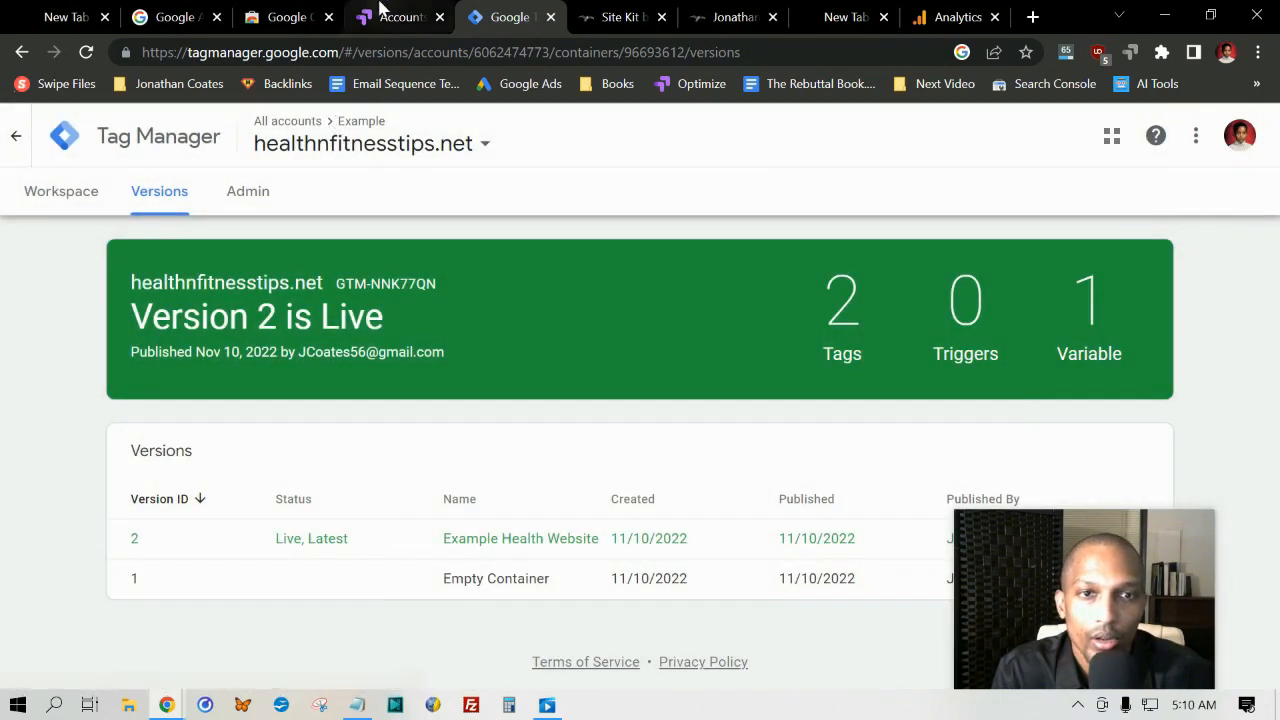
# Step: Switch to Google Optimize and open the Example Experience draft in the website's container
pyautogui.click(385, 14)
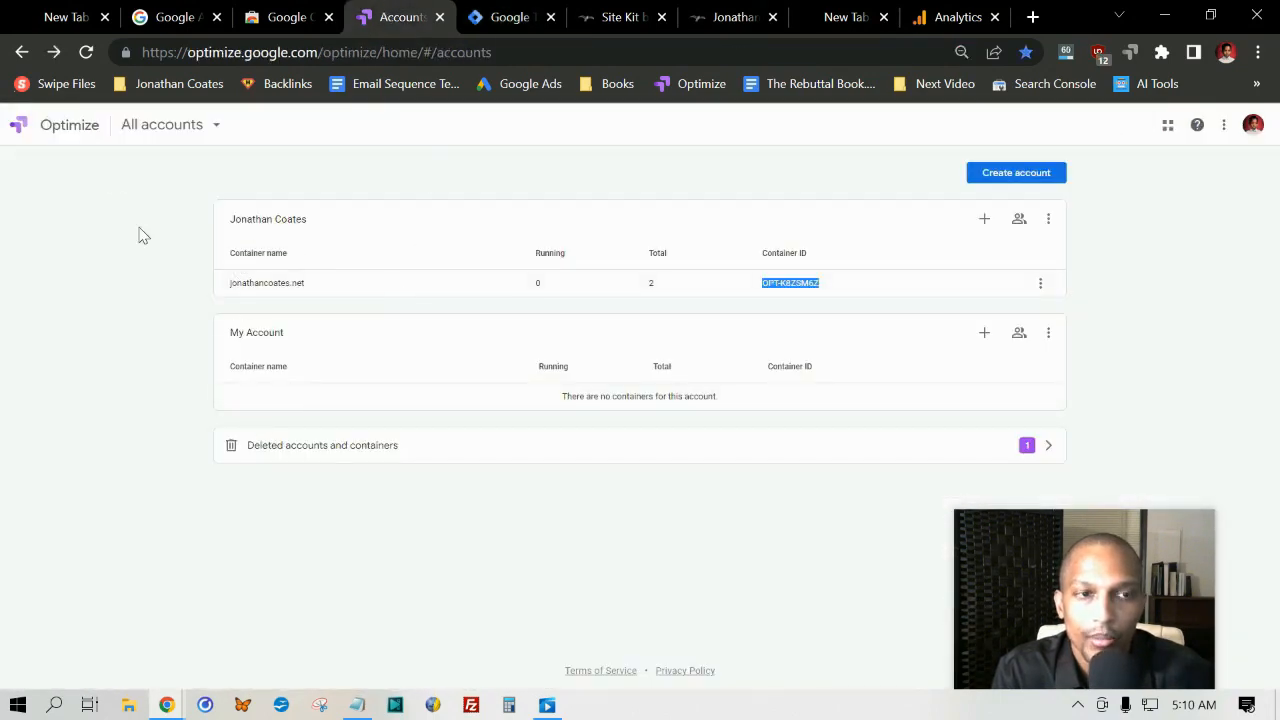
pyautogui.click(278, 287)
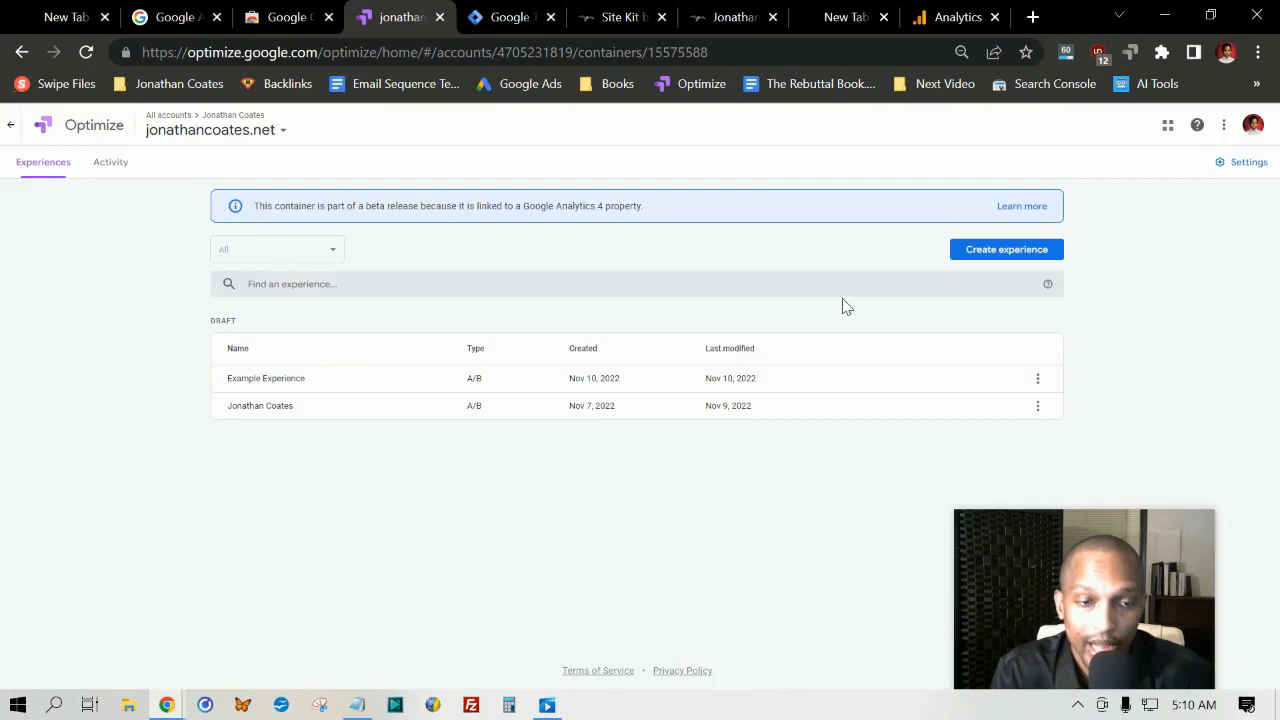
pyautogui.click(266, 380)
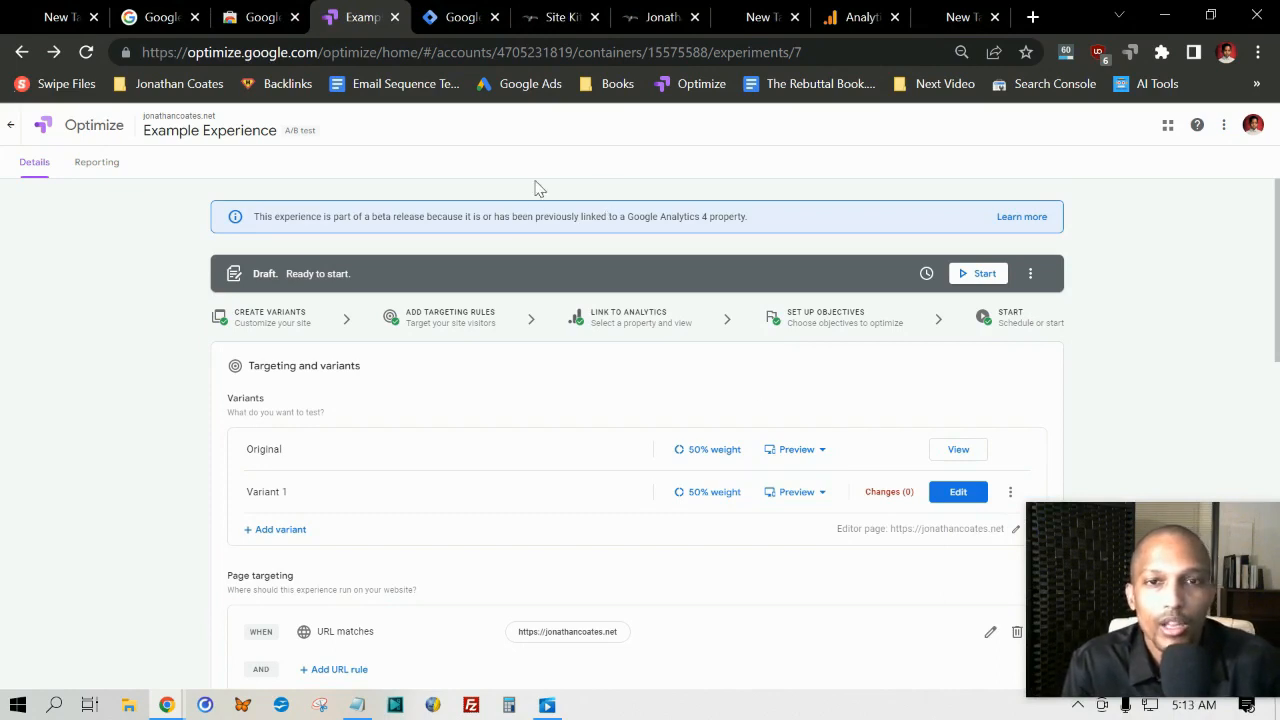
# Step: Switch to Site Kit in the WordPress admin and examine the list of connected services
pyautogui.click(558, 17)
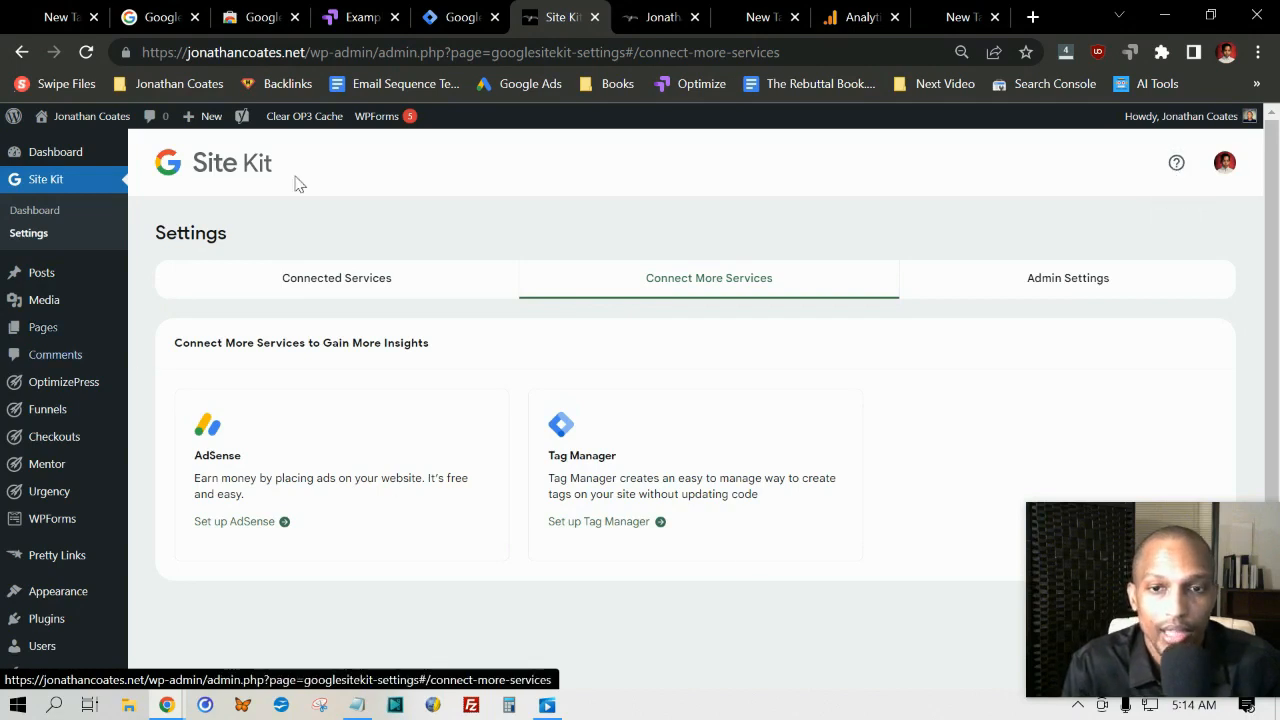
pyautogui.click(295, 289)
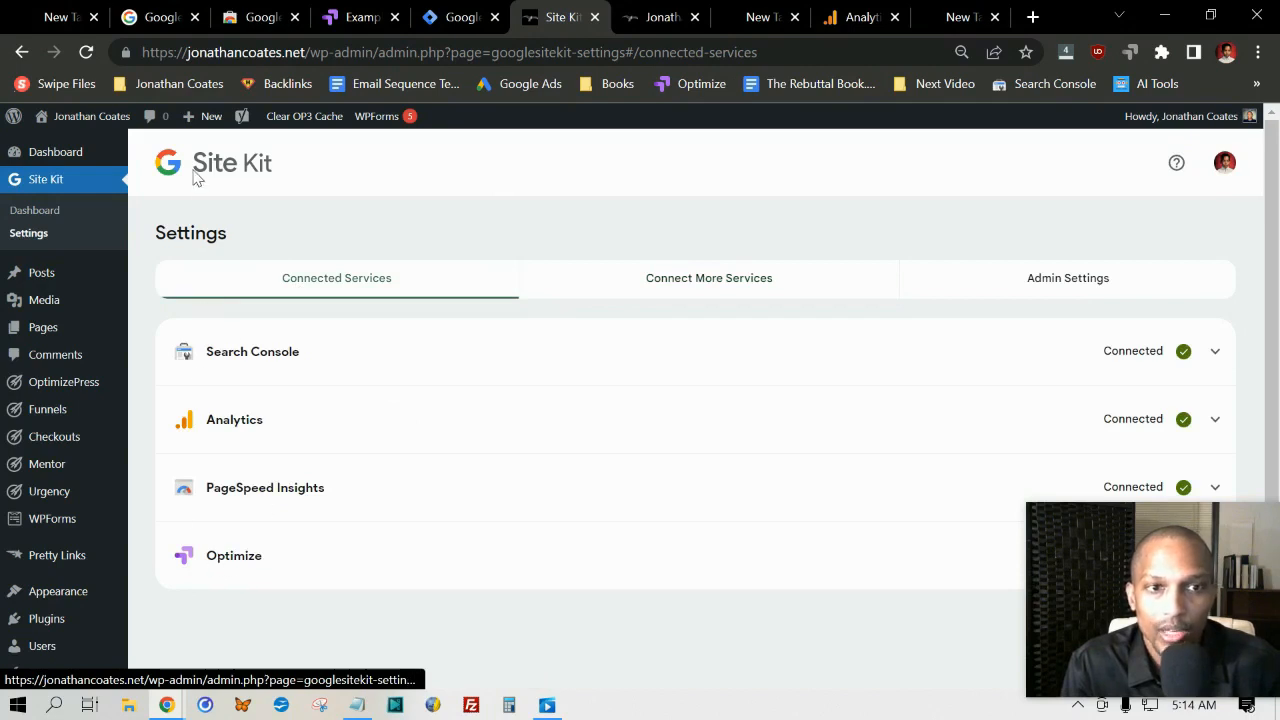
pyautogui.moveTo(268, 167); pyautogui.dragTo(731, 651)
pyautogui.click(750, 610)
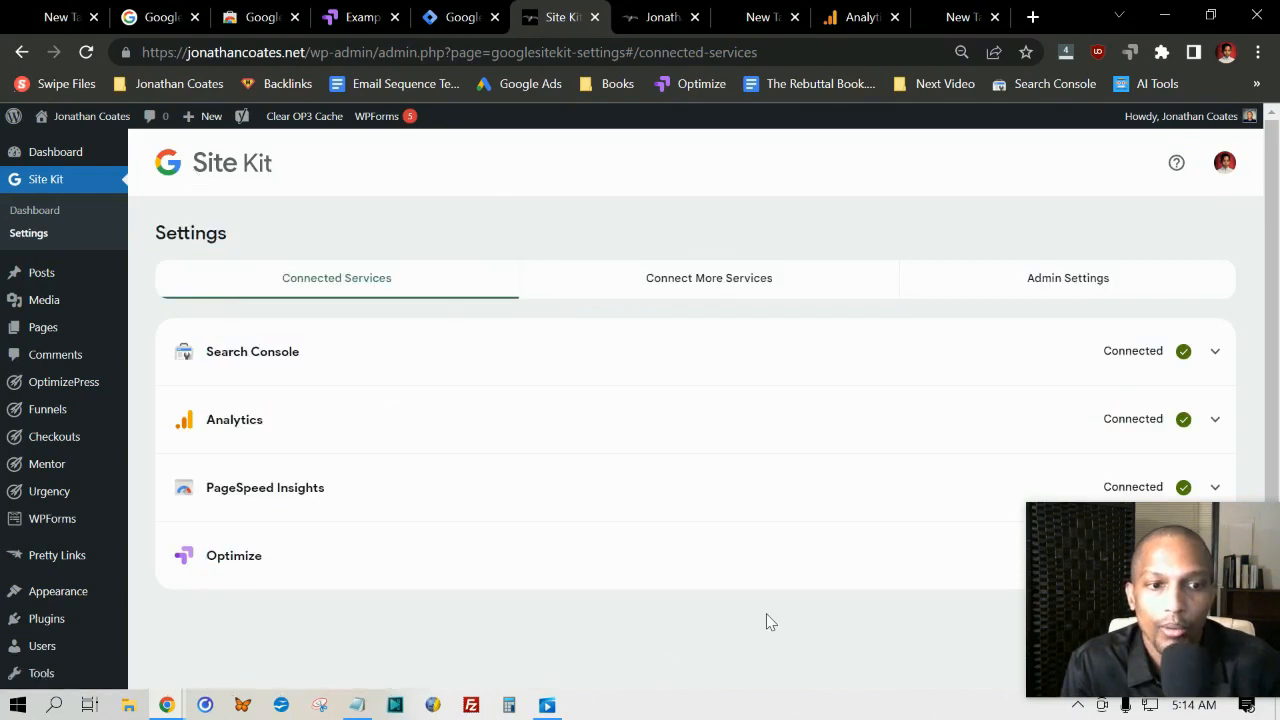